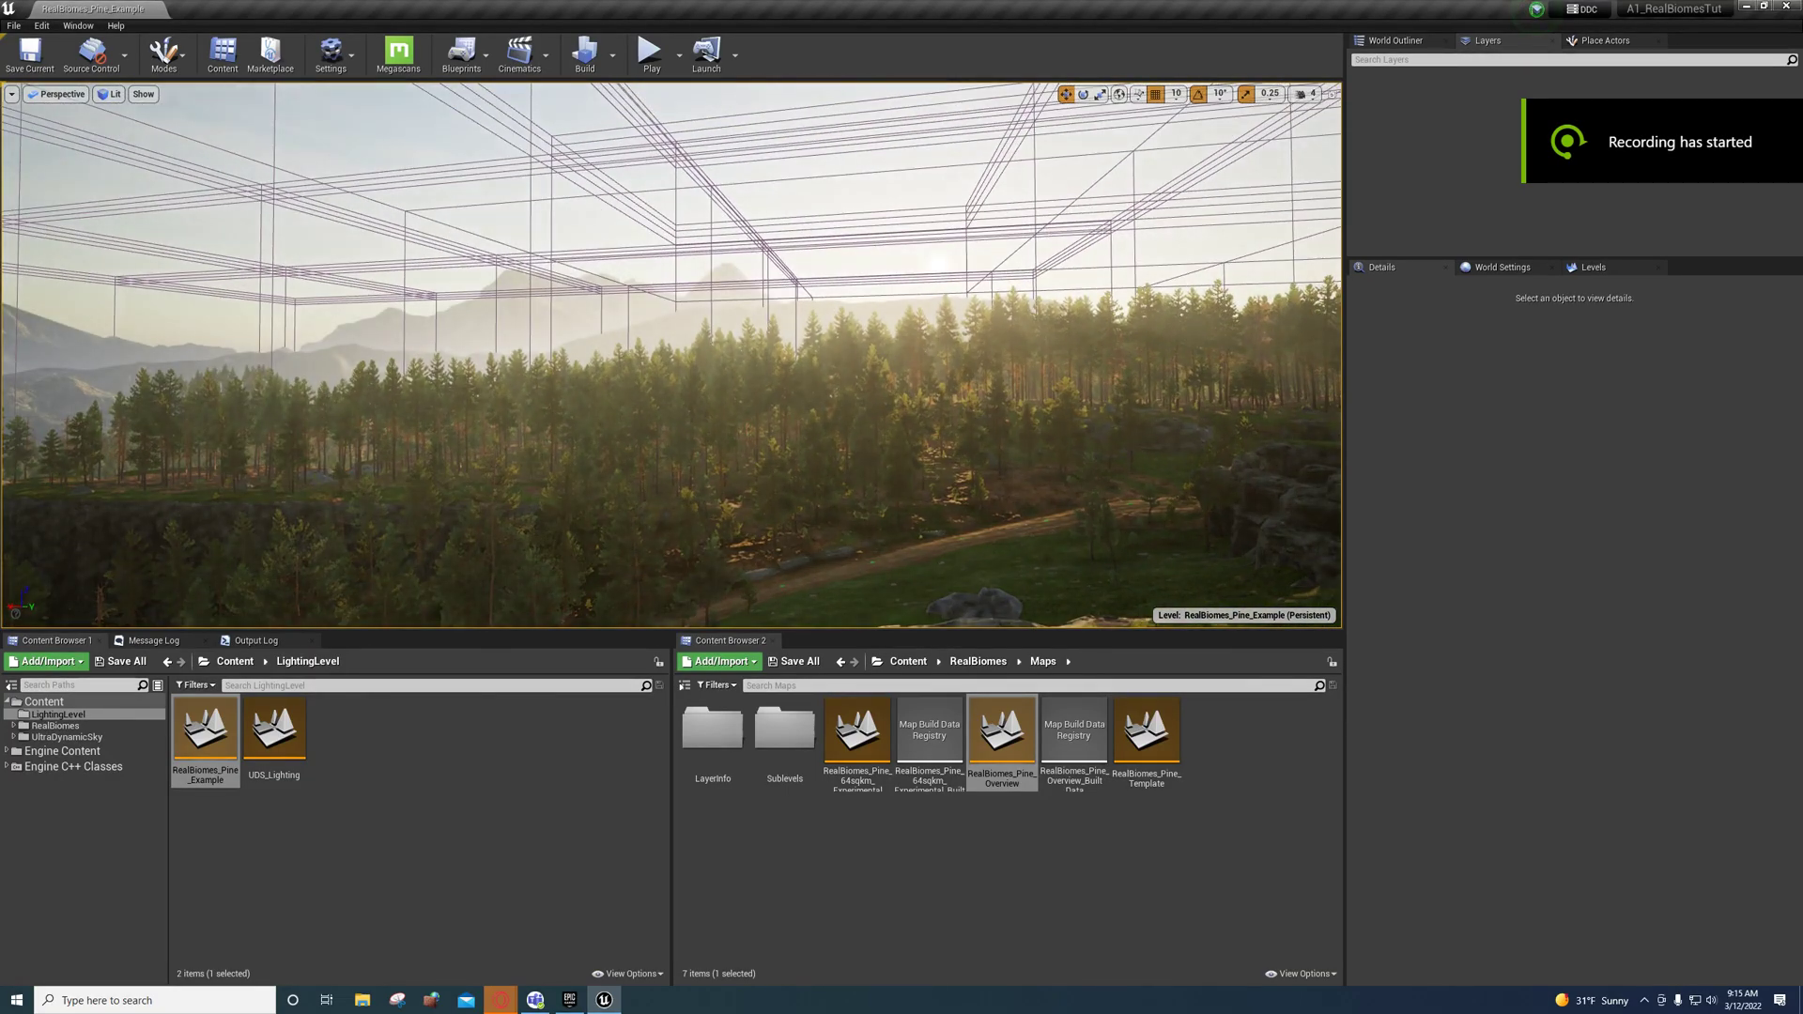
key("w")
right_click_drag(671, 355, 555, 427)
key("s")
key("a")
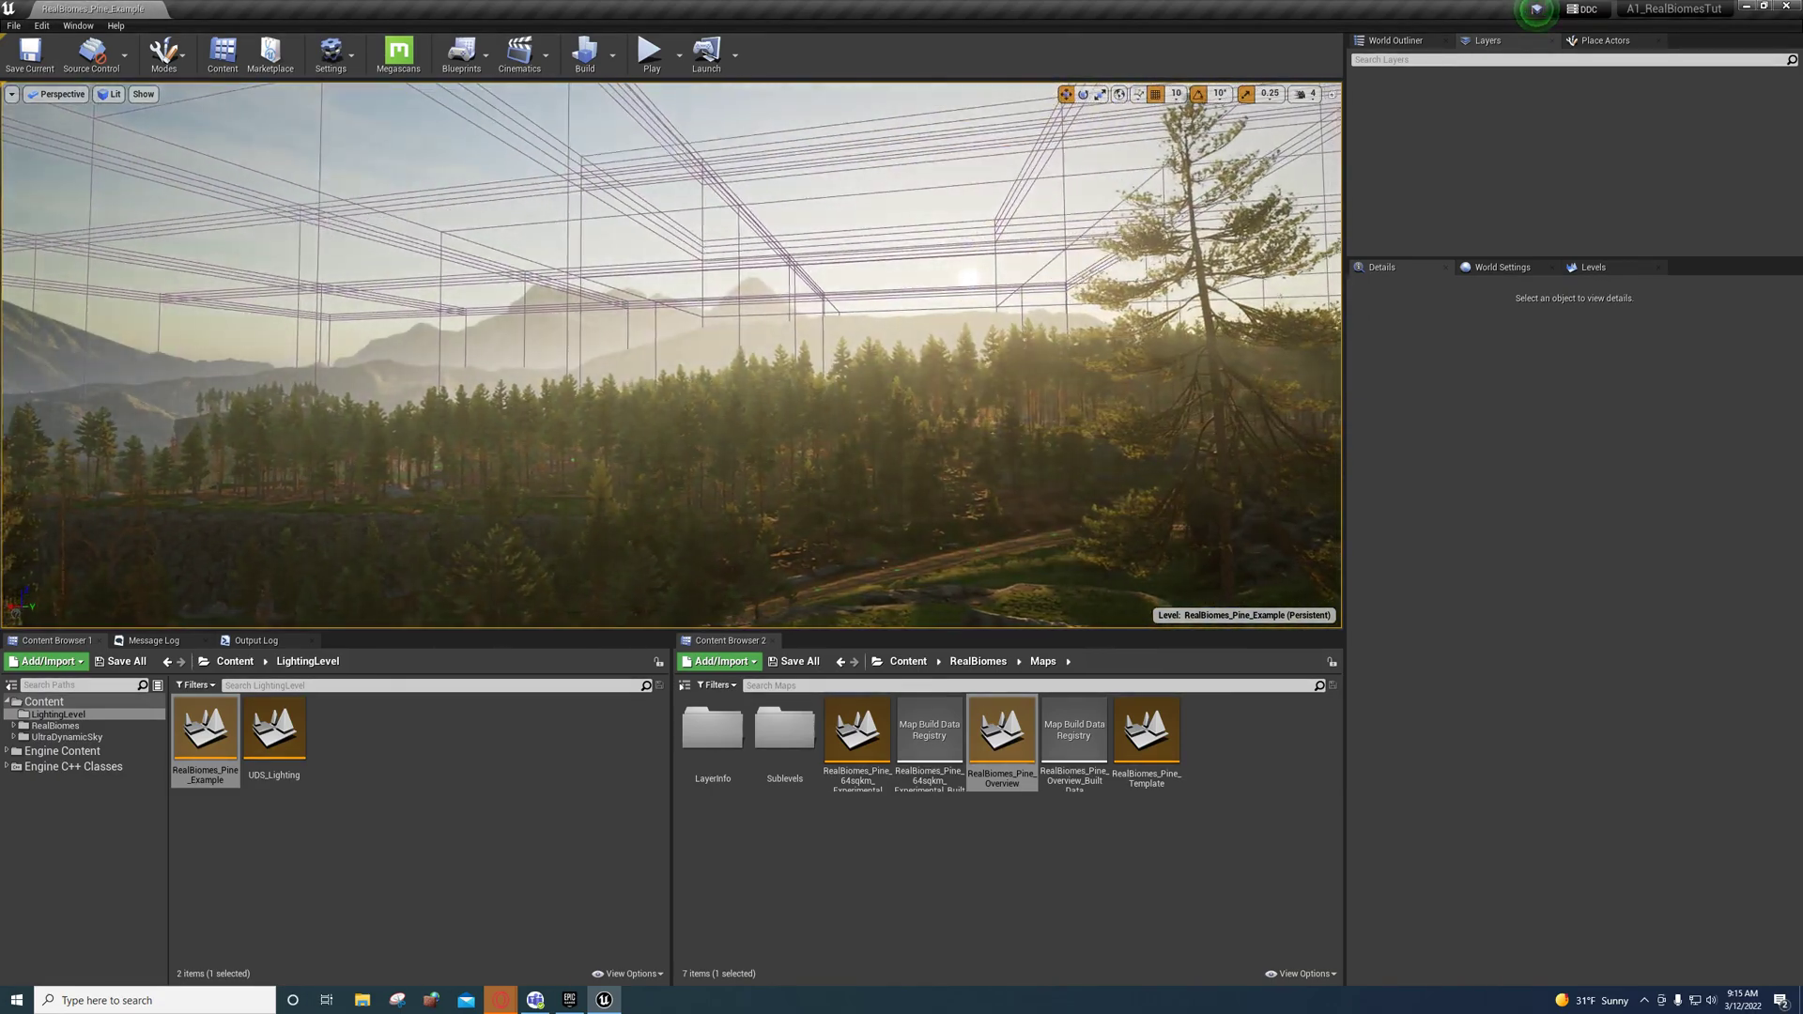
right_click_drag(817, 315, 895, 318)
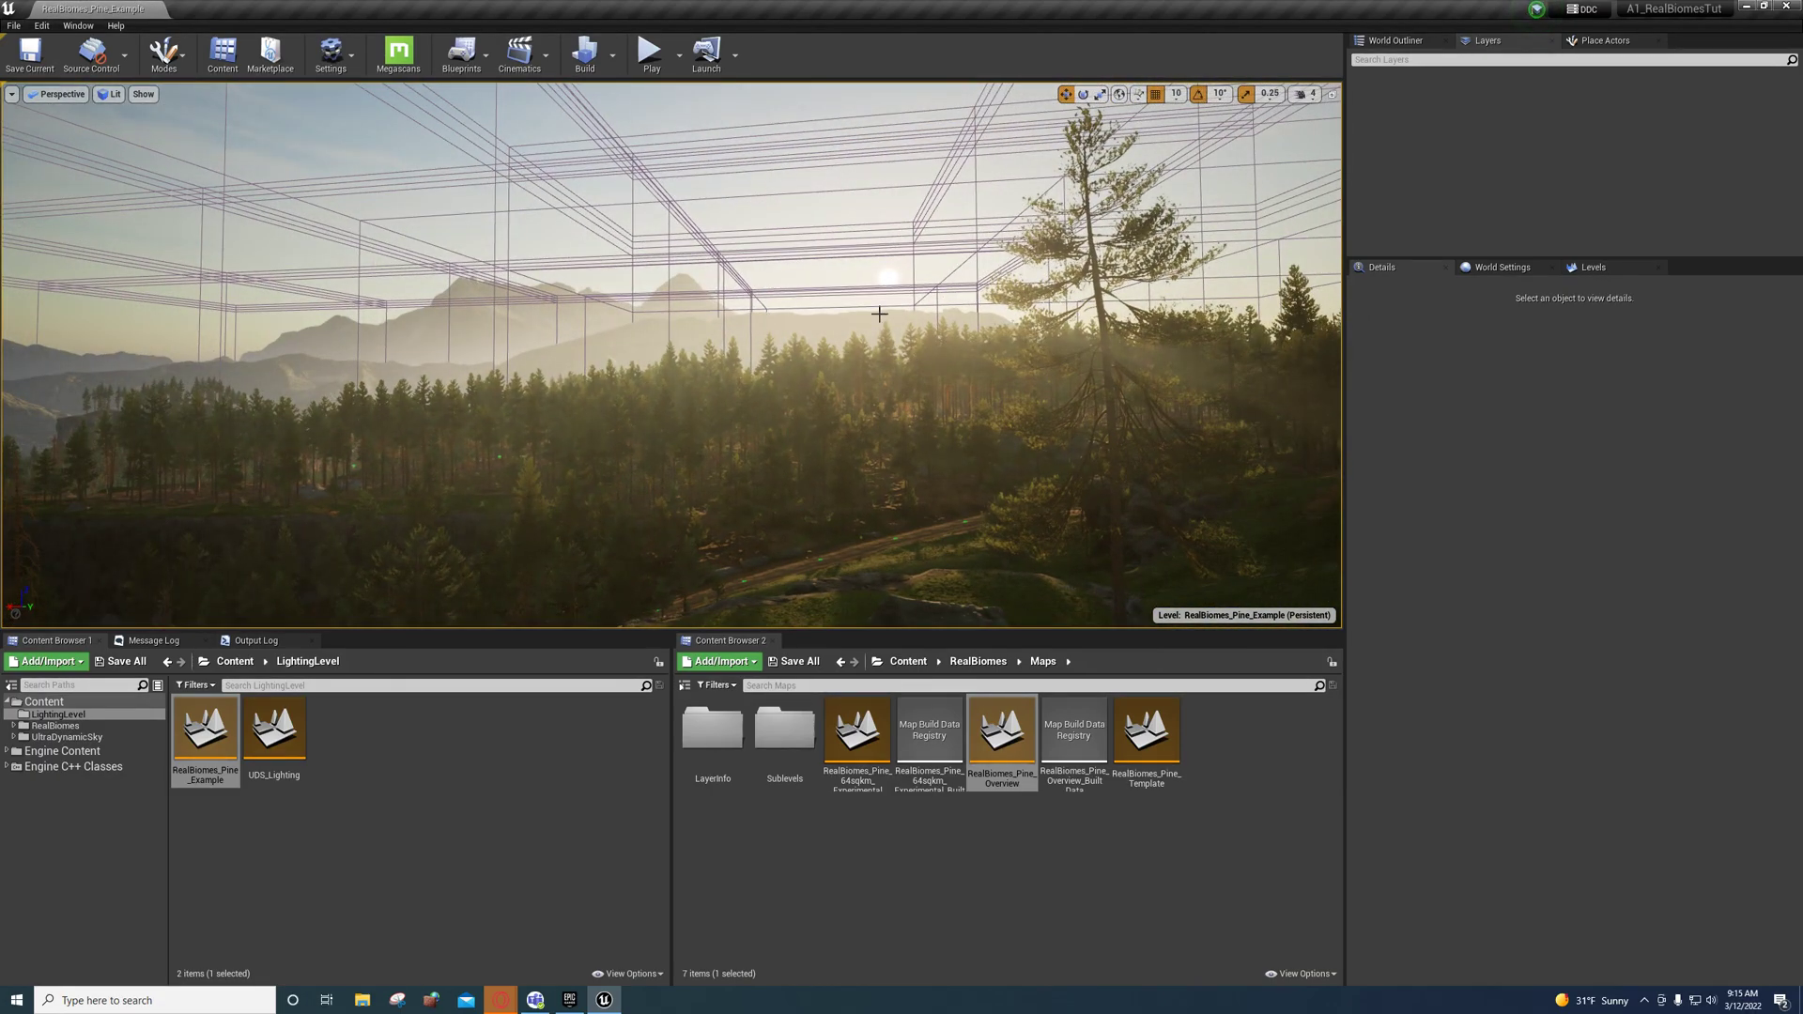
right_click_drag(1006, 314, 929, 353)
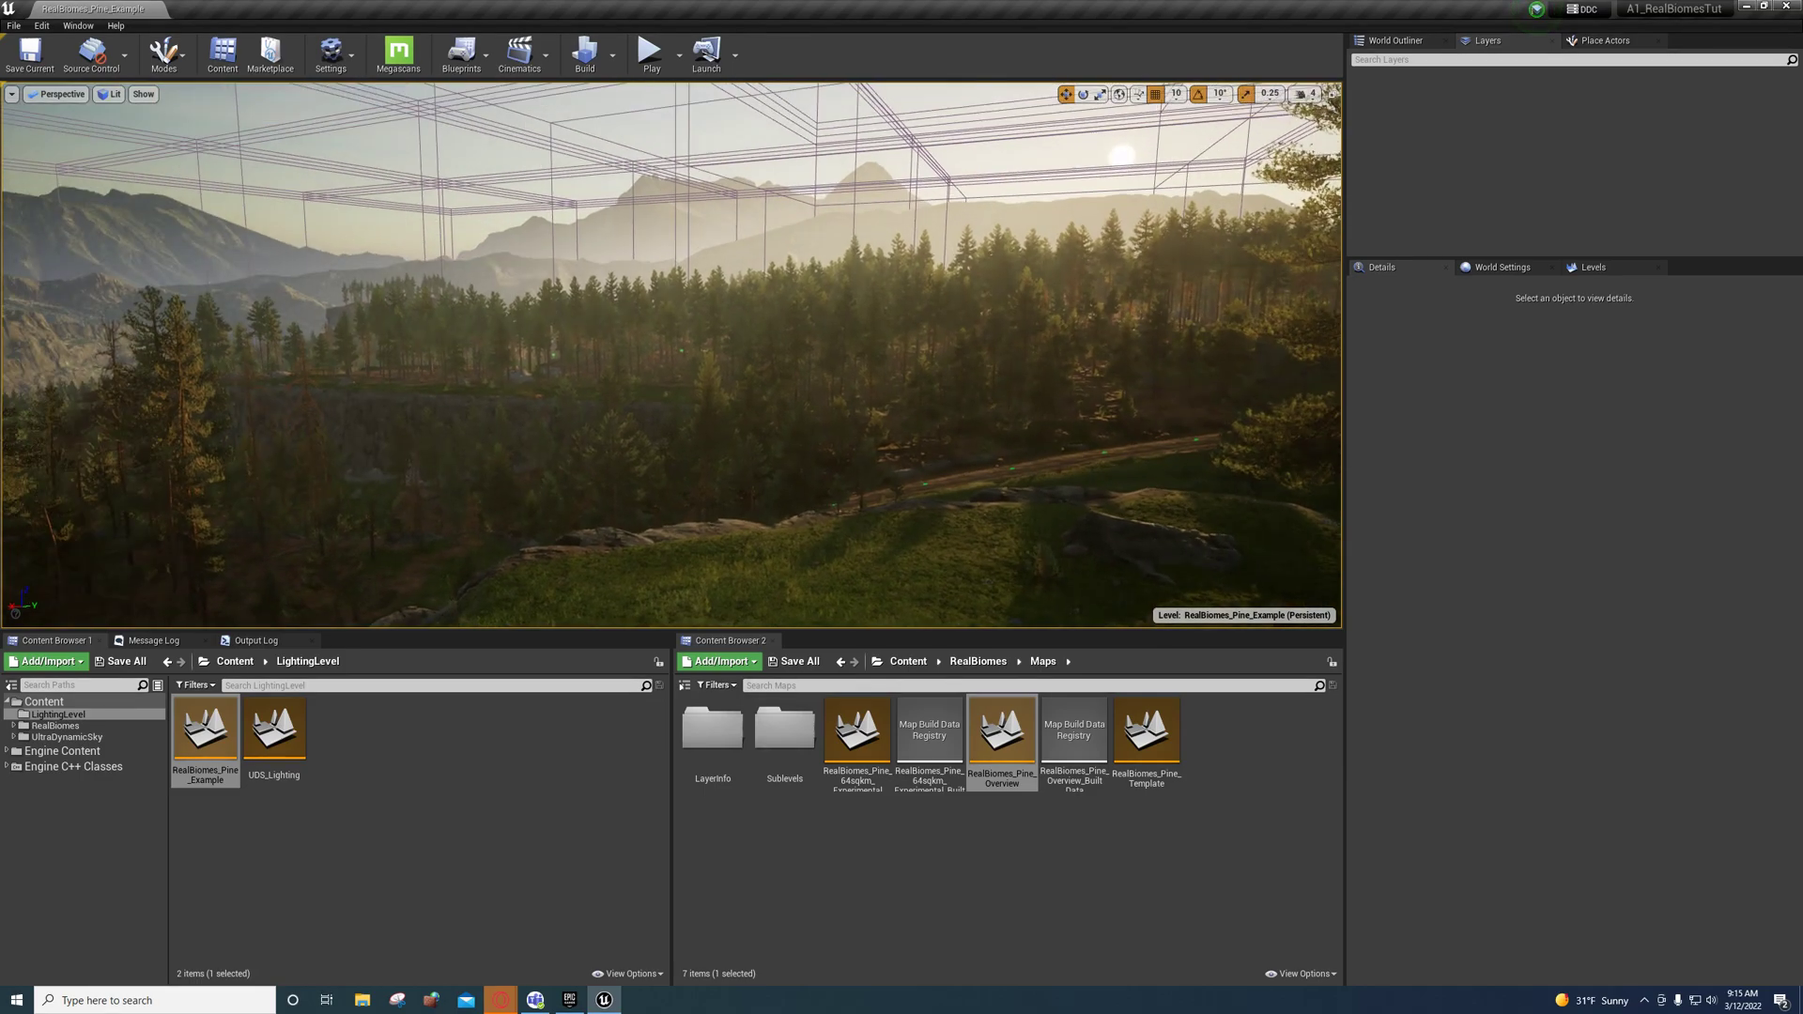
Select the Ultra_Dynamic_Sky actor in the World Outliner and set its sky mode to 2D Dynamic Clouds.
left_click(1381, 43)
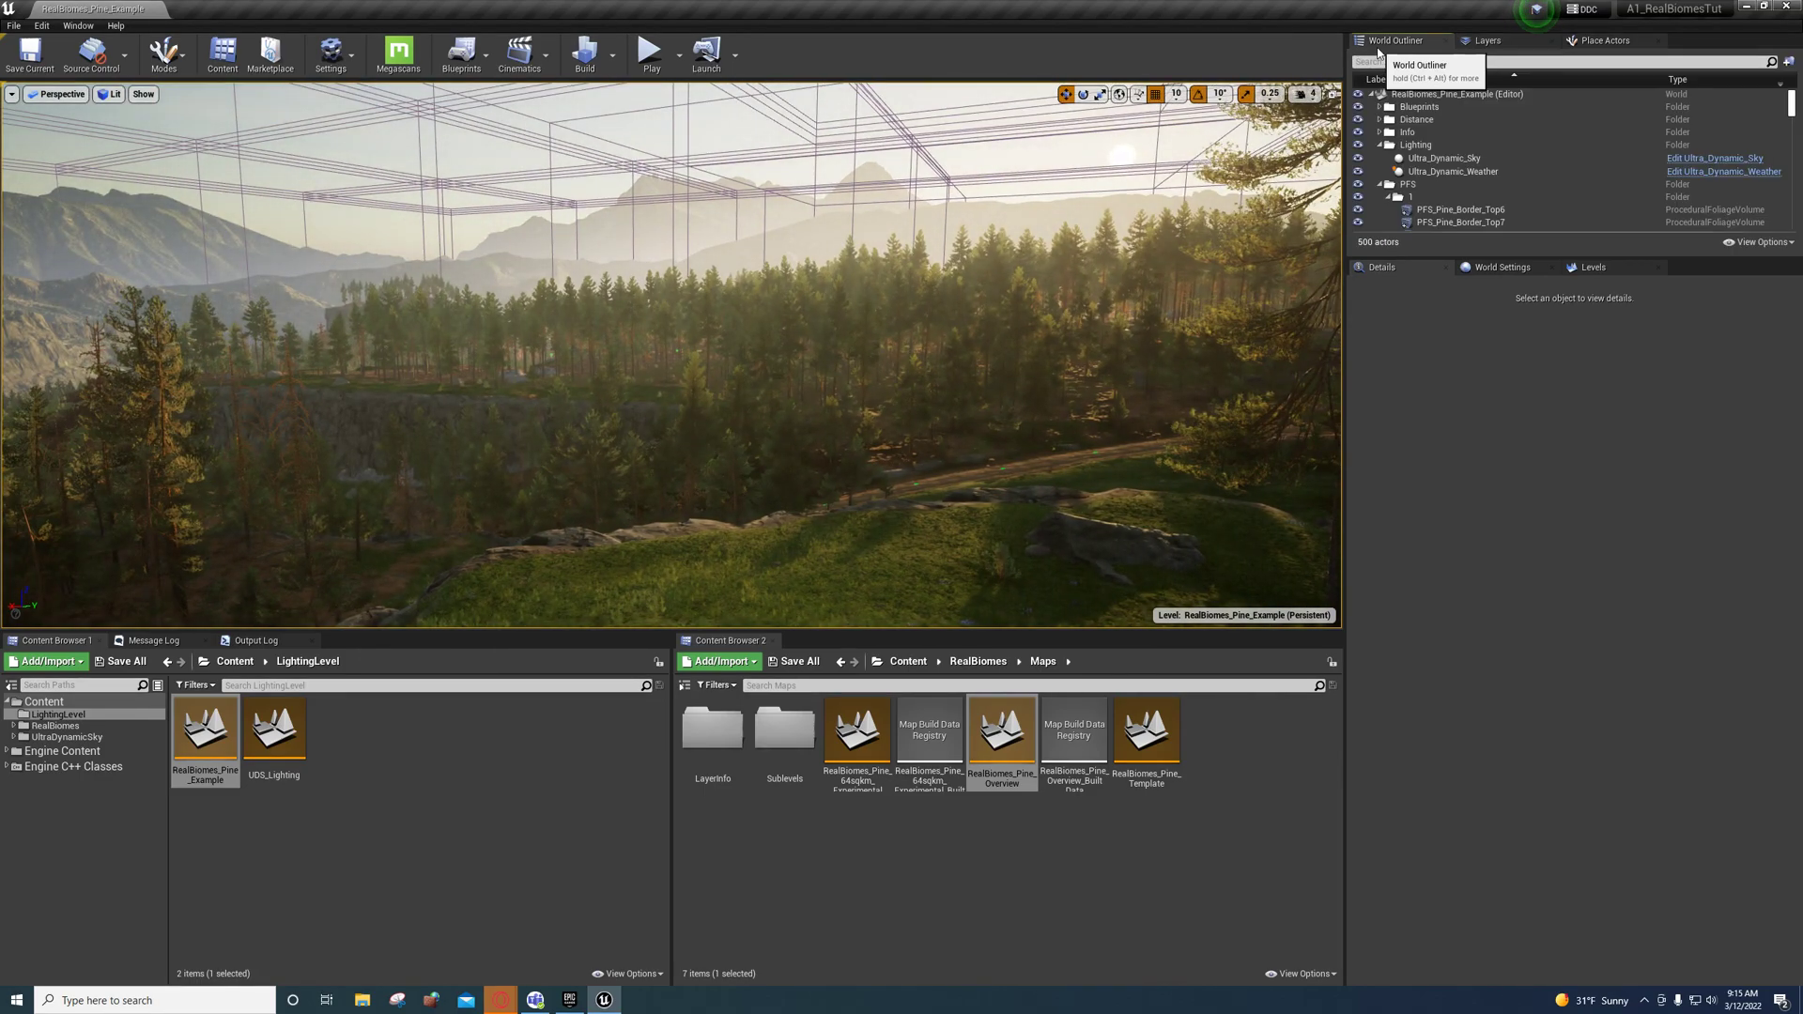
left_click(1446, 159)
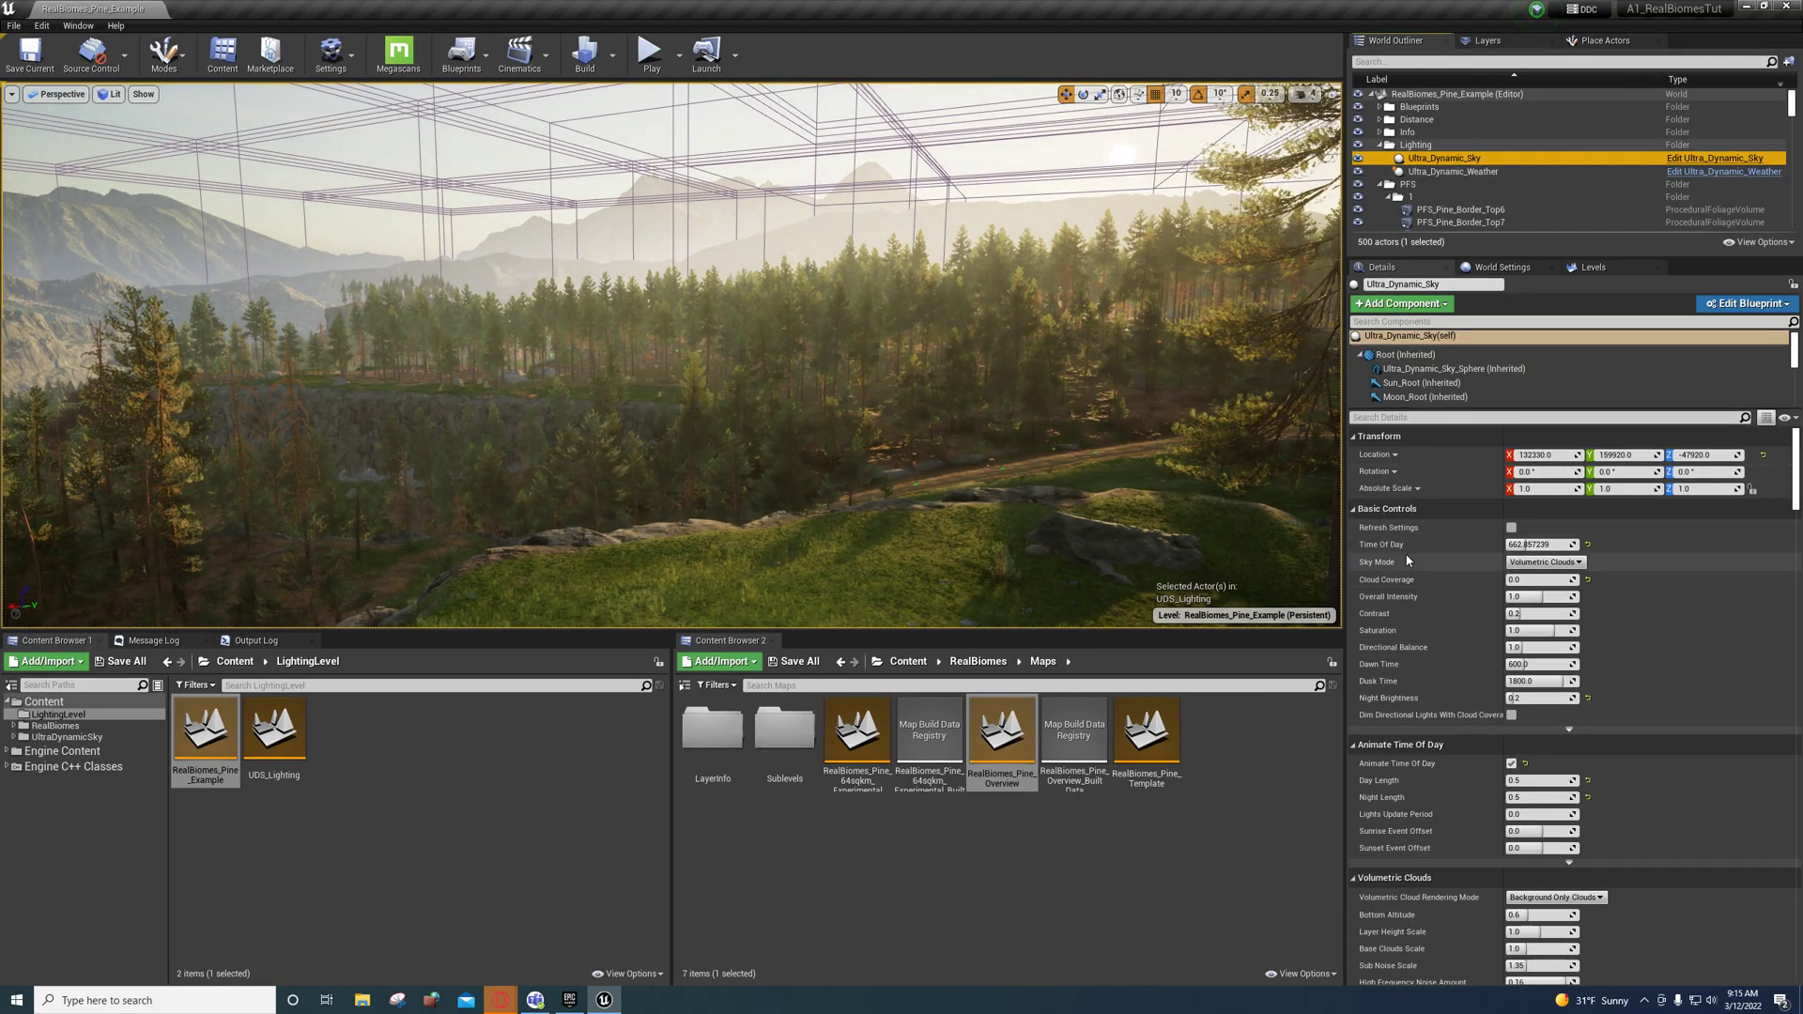
right_click_drag(1015, 477, 986, 455)
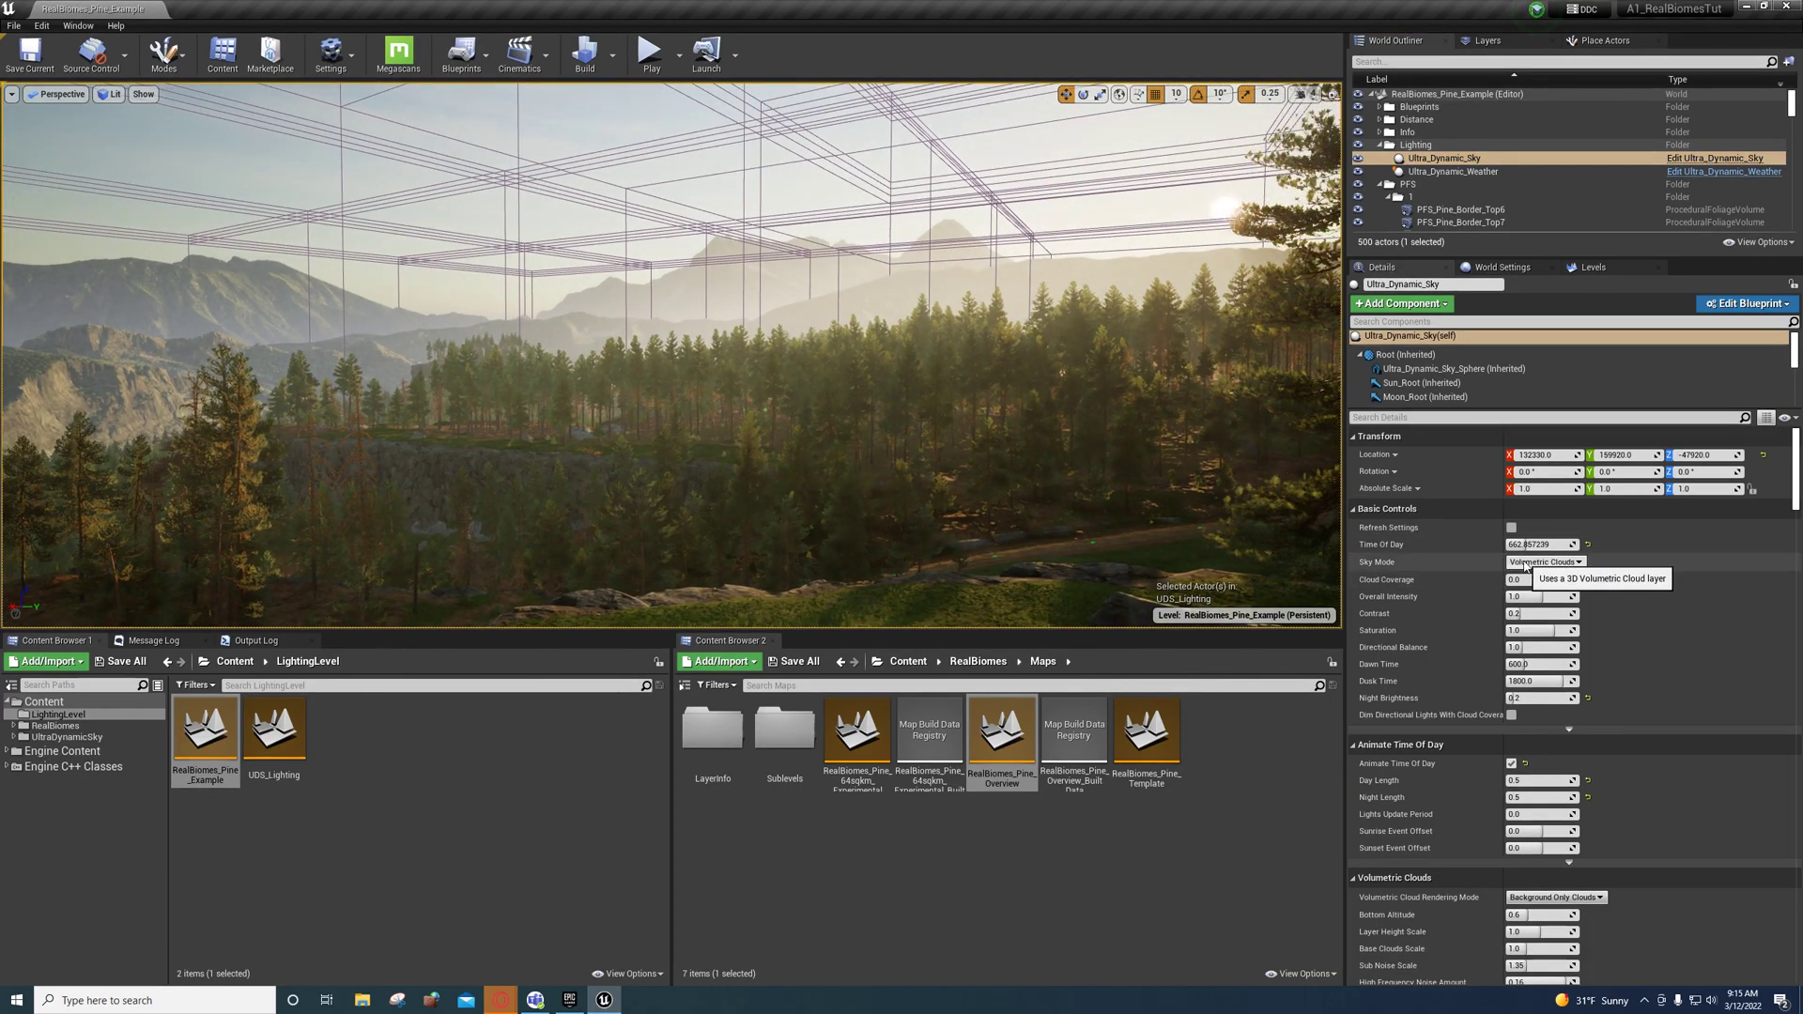
left_click(1556, 563)
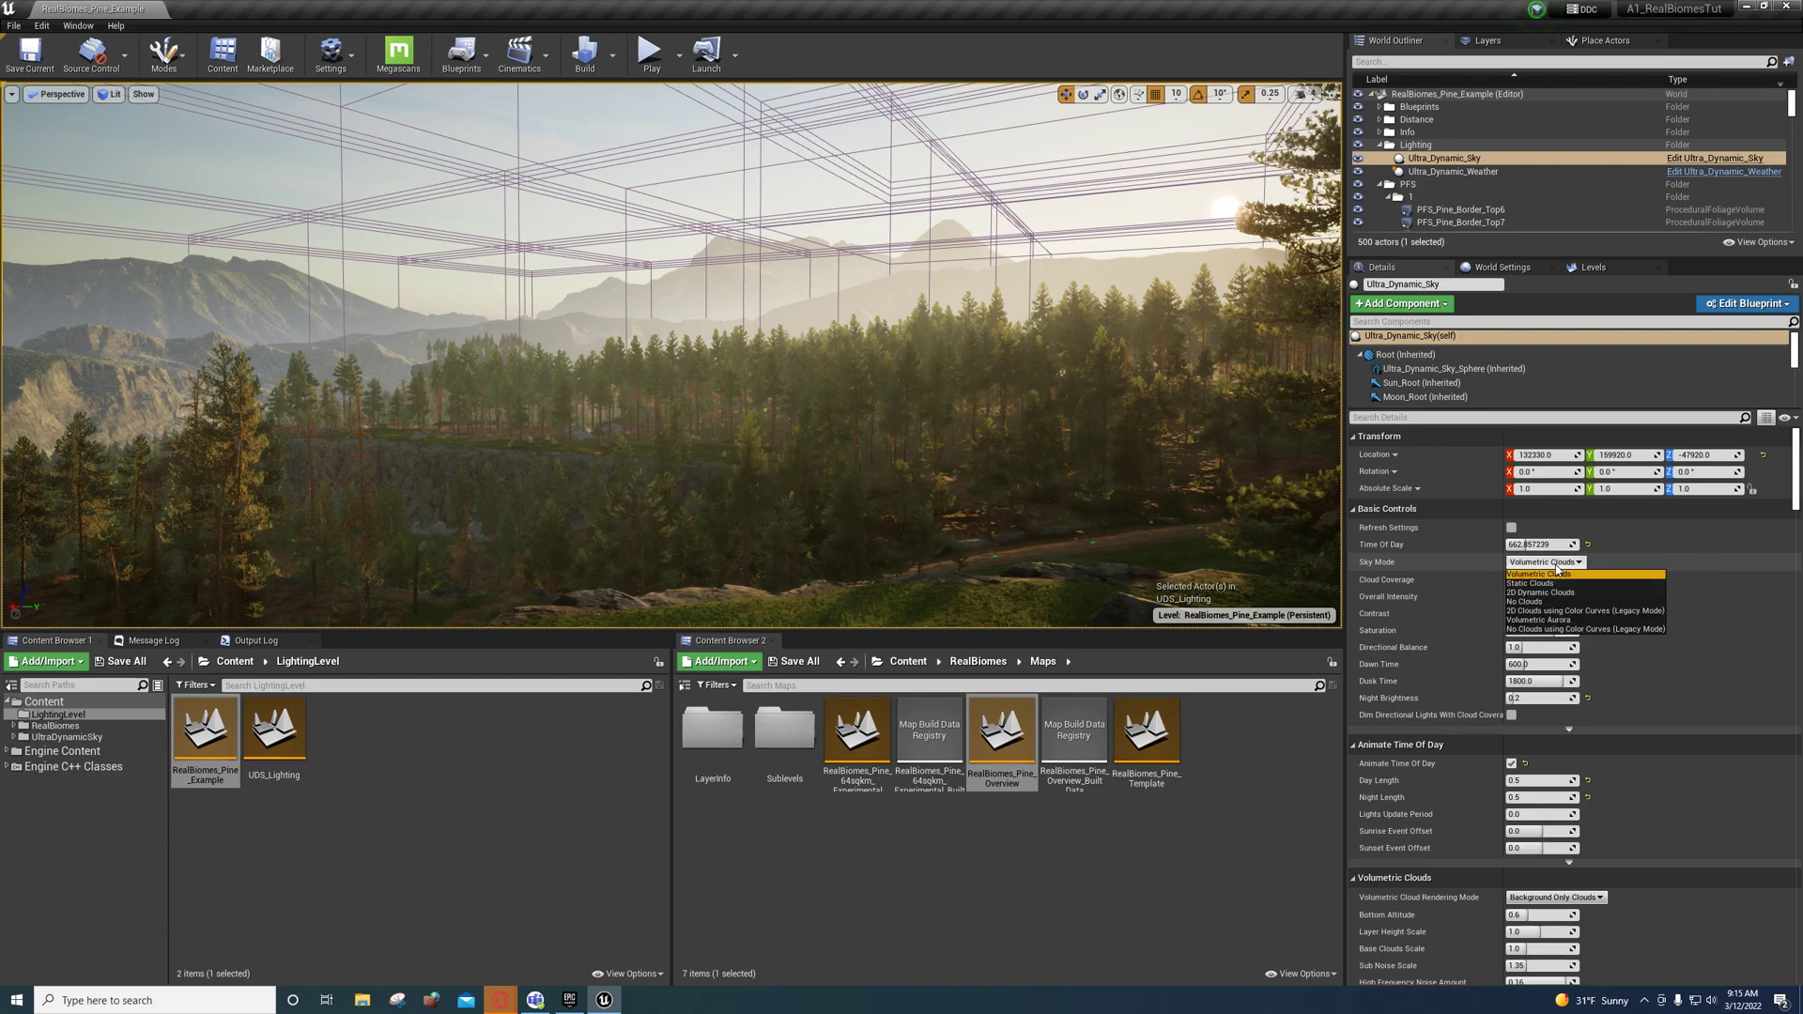
left_click(1556, 594)
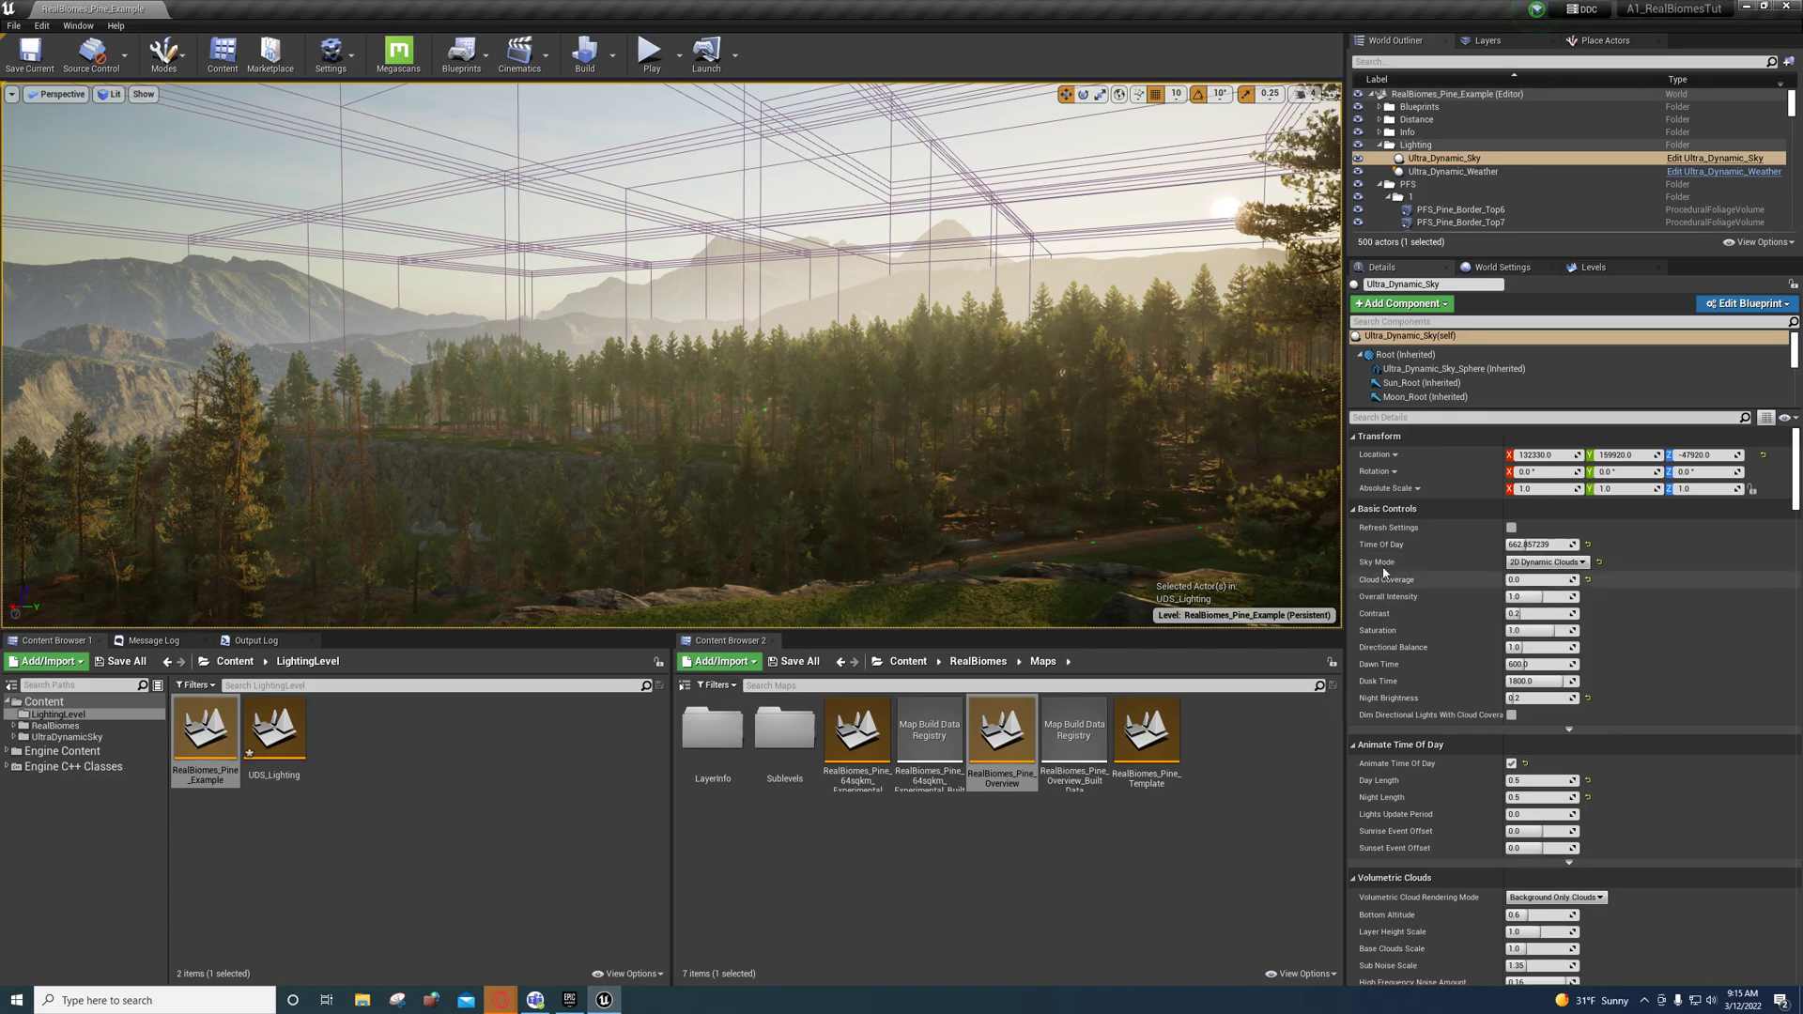
right_click_drag(1238, 522, 1317, 550)
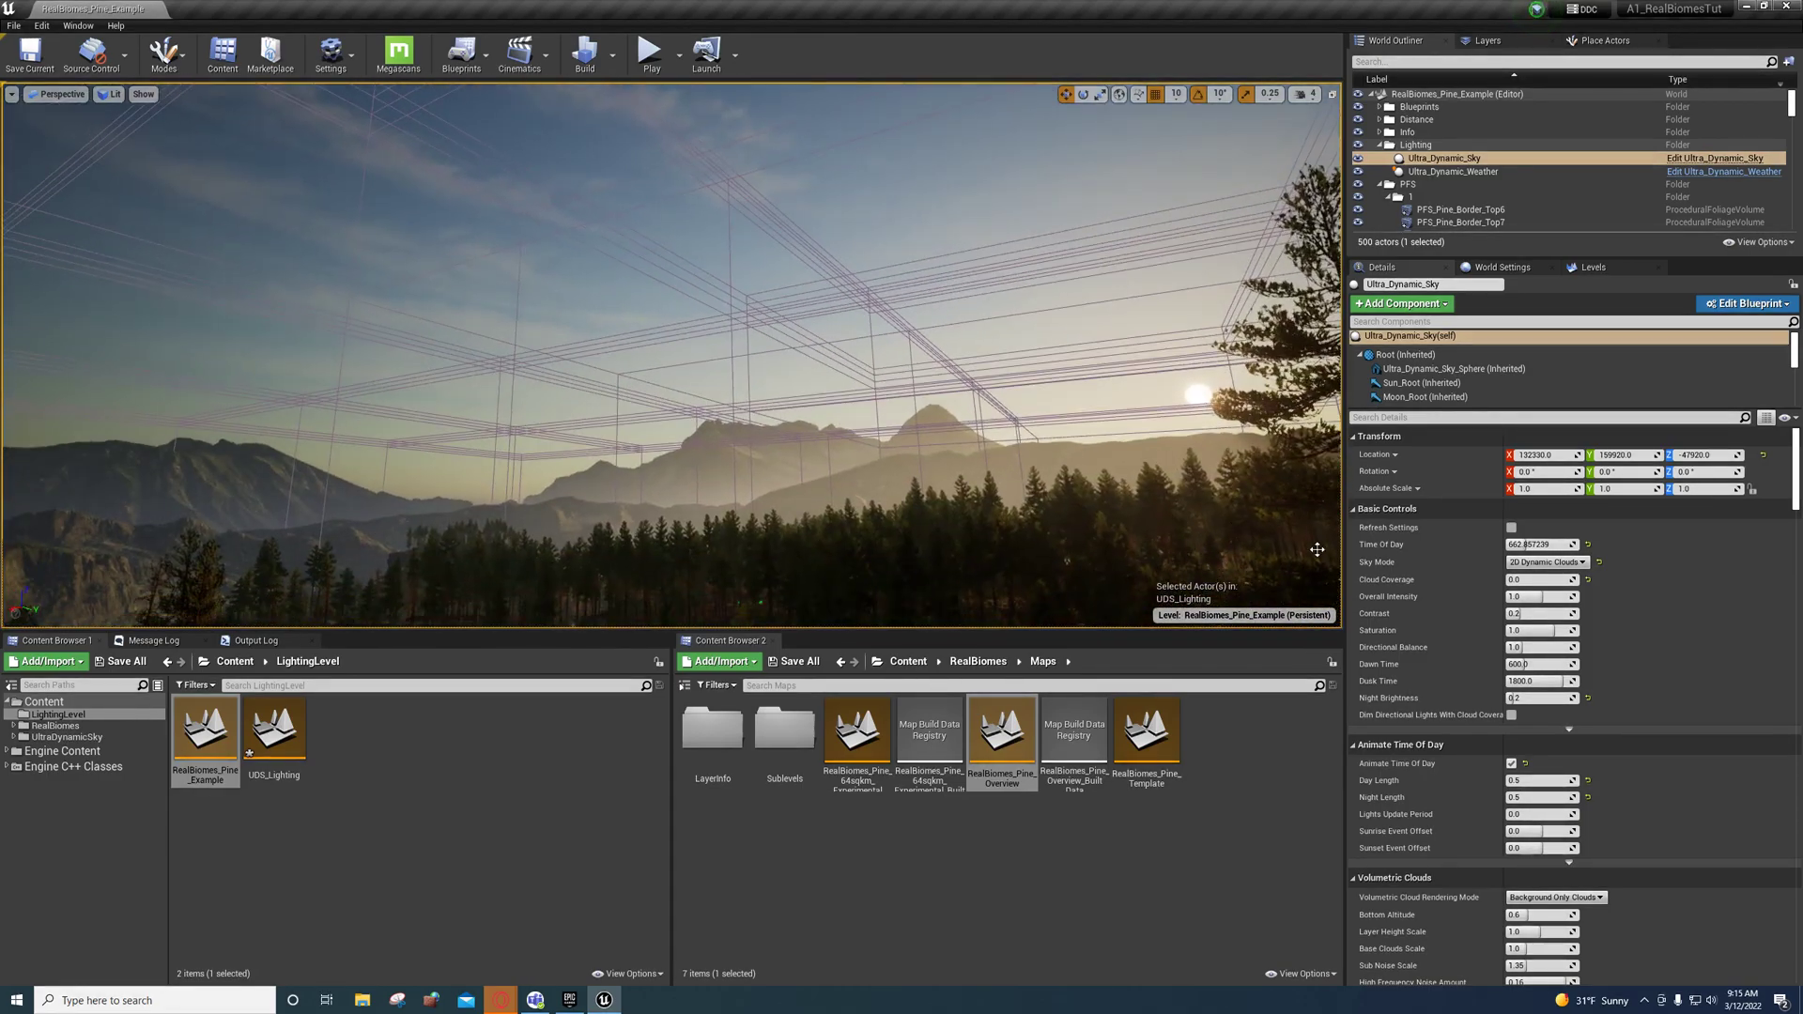
Apply the Cloudy weather preset to Ultra_Dynamic_Weather and replace it with a preset that has lighter cloud cover.
left_click(1453, 171)
left_click(1536, 528)
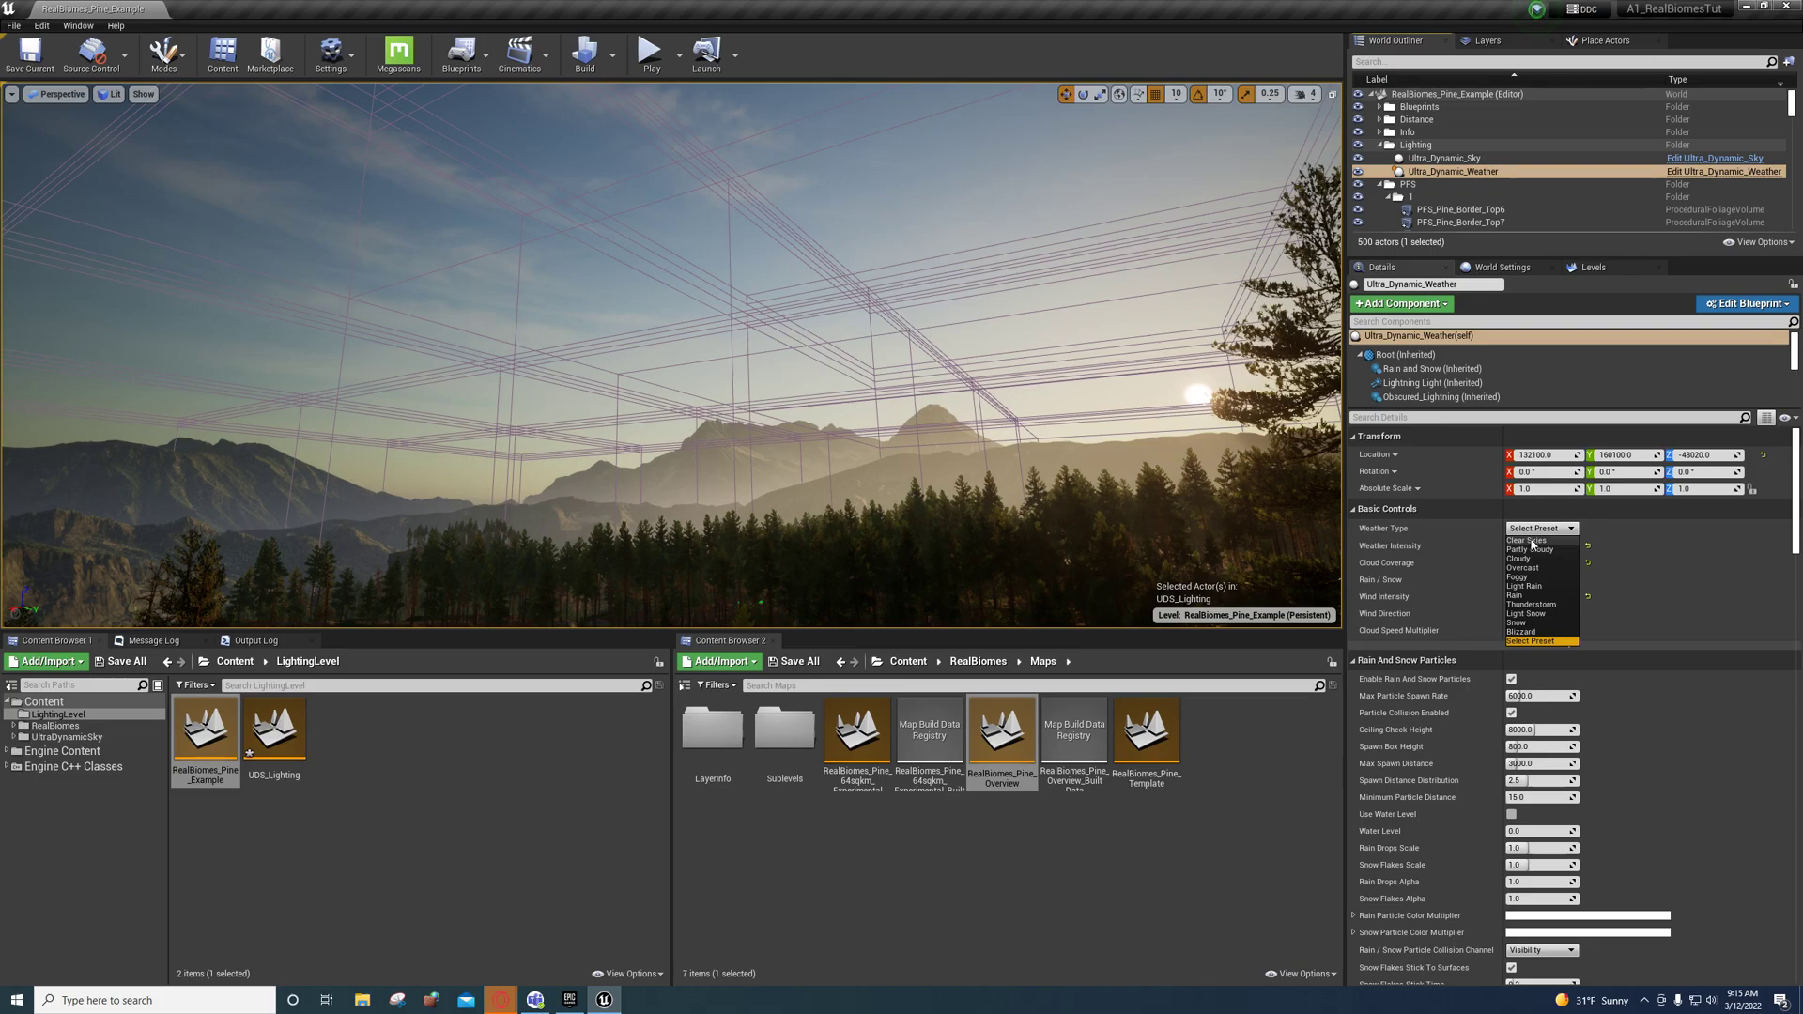
left_click(1522, 560)
right_click_drag(1208, 499, 1221, 366)
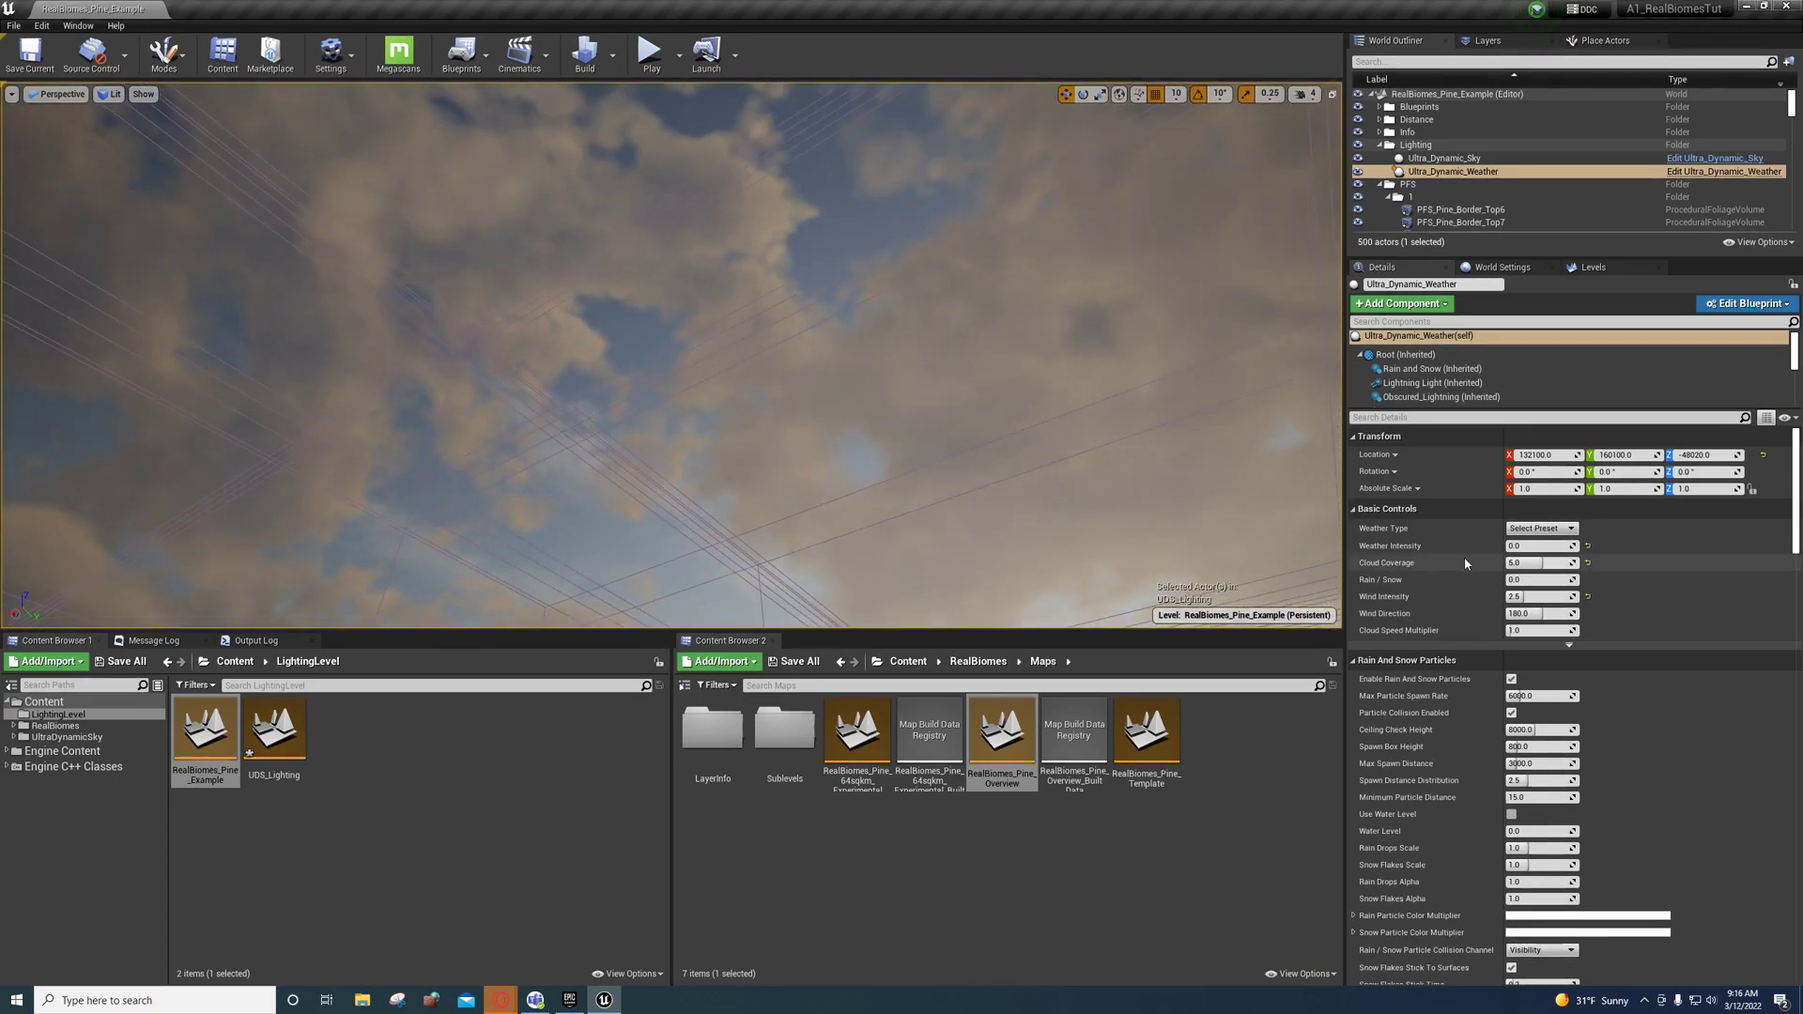
left_click(1541, 528)
left_click(1531, 587)
mouse_move(1150, 456)
right_mouse_down()
mouse_move(1151, 525)
mouse_move(1151, 404)
mouse_move(1150, 460)
right_mouse_up()
Reselect Ultra_Dynamic_Sky, switch its sky mode to Static Clouds, and inspect the clouds over the landscape.
key("Up")
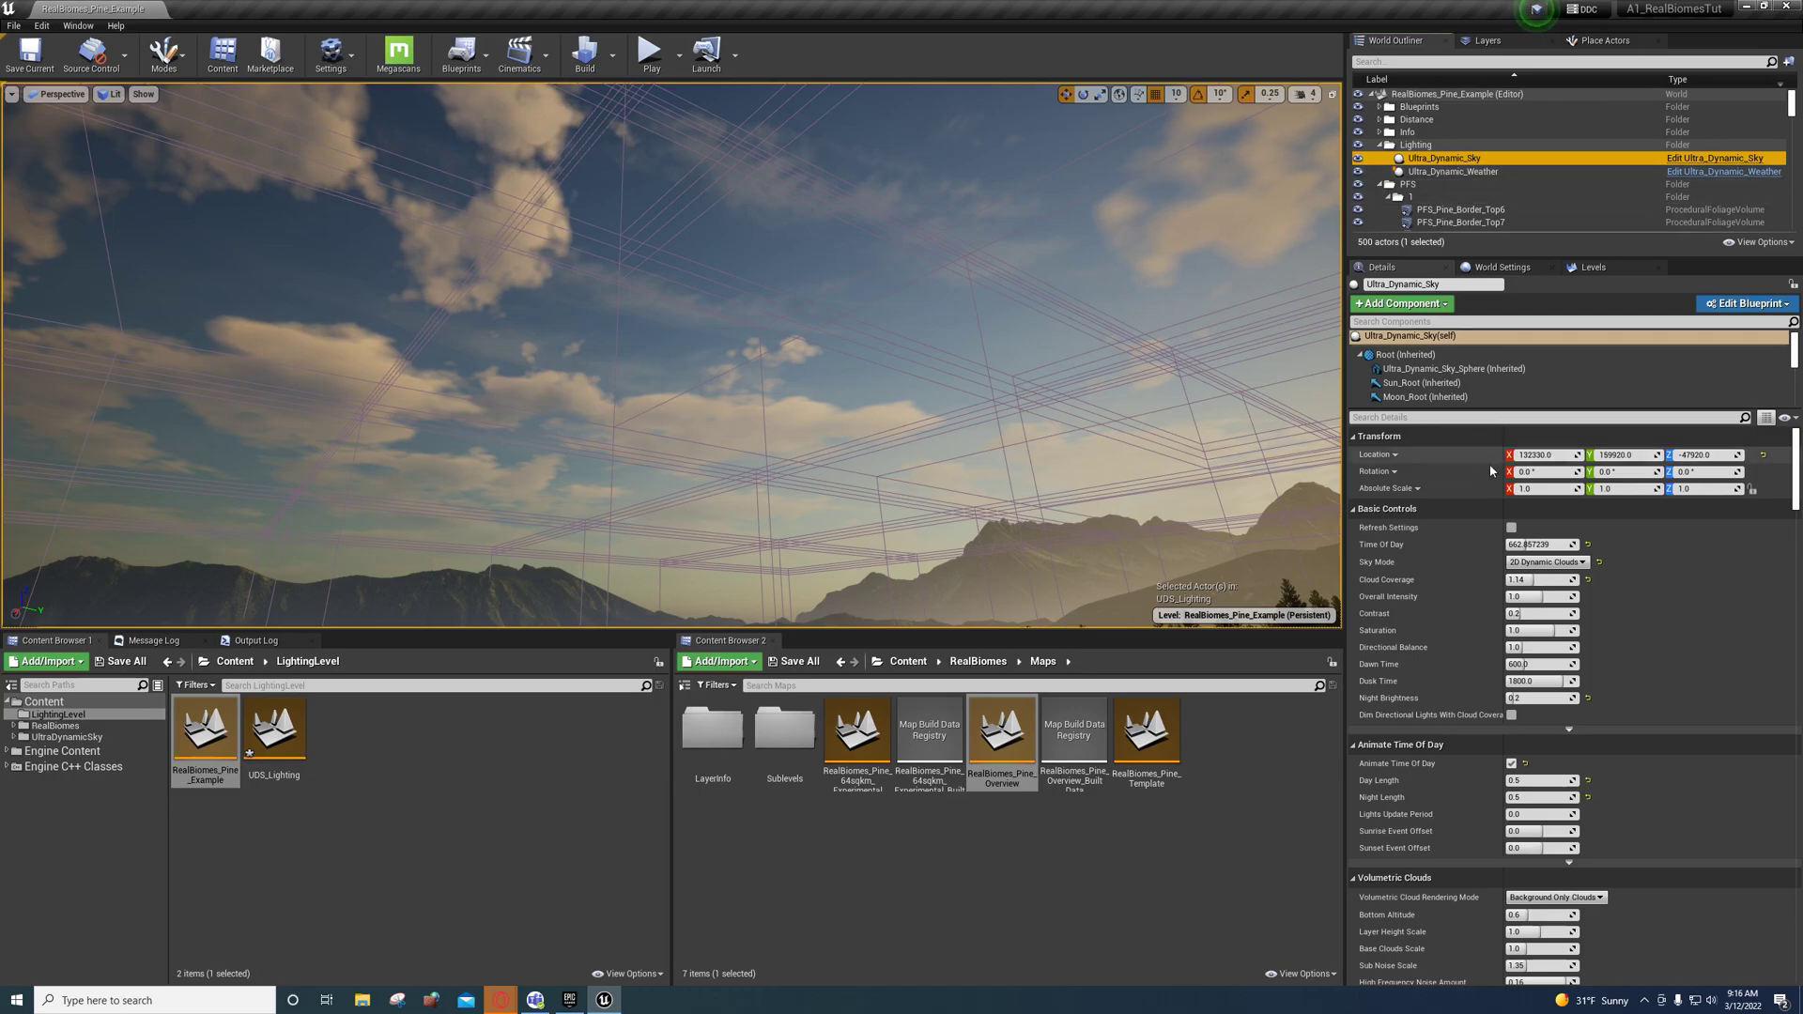
left_click(1547, 562)
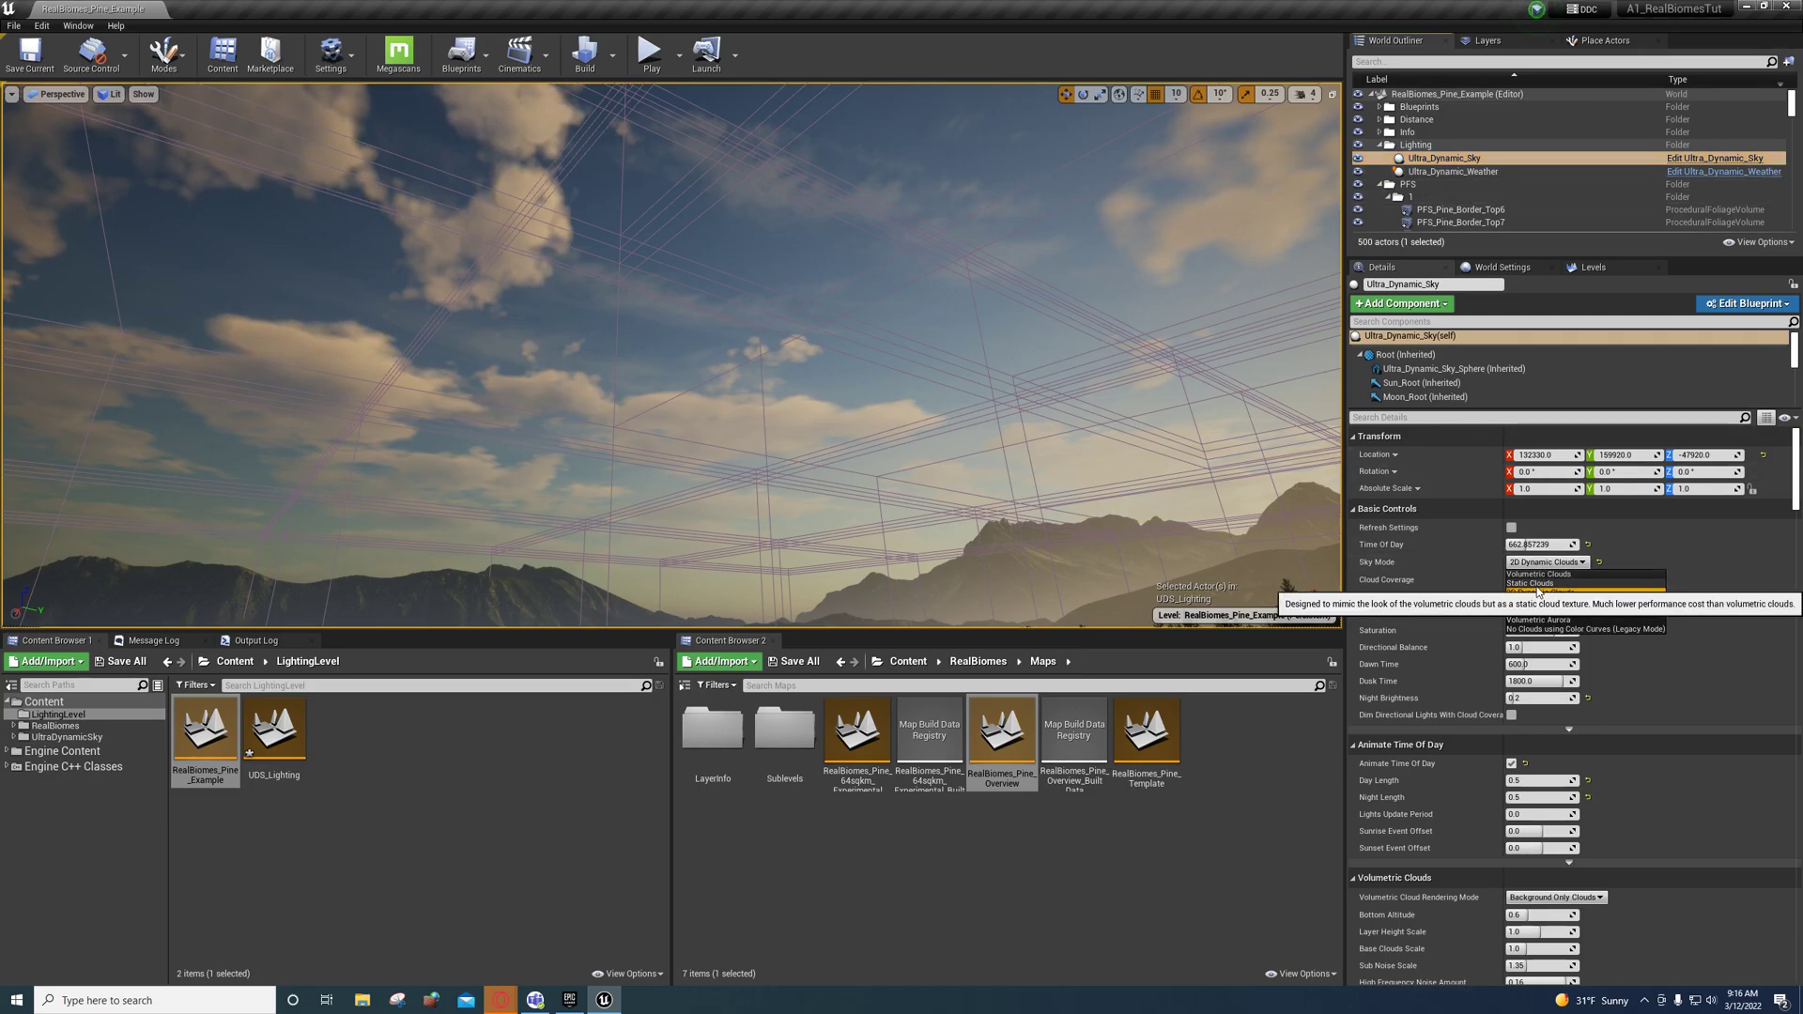
left_click(1530, 585)
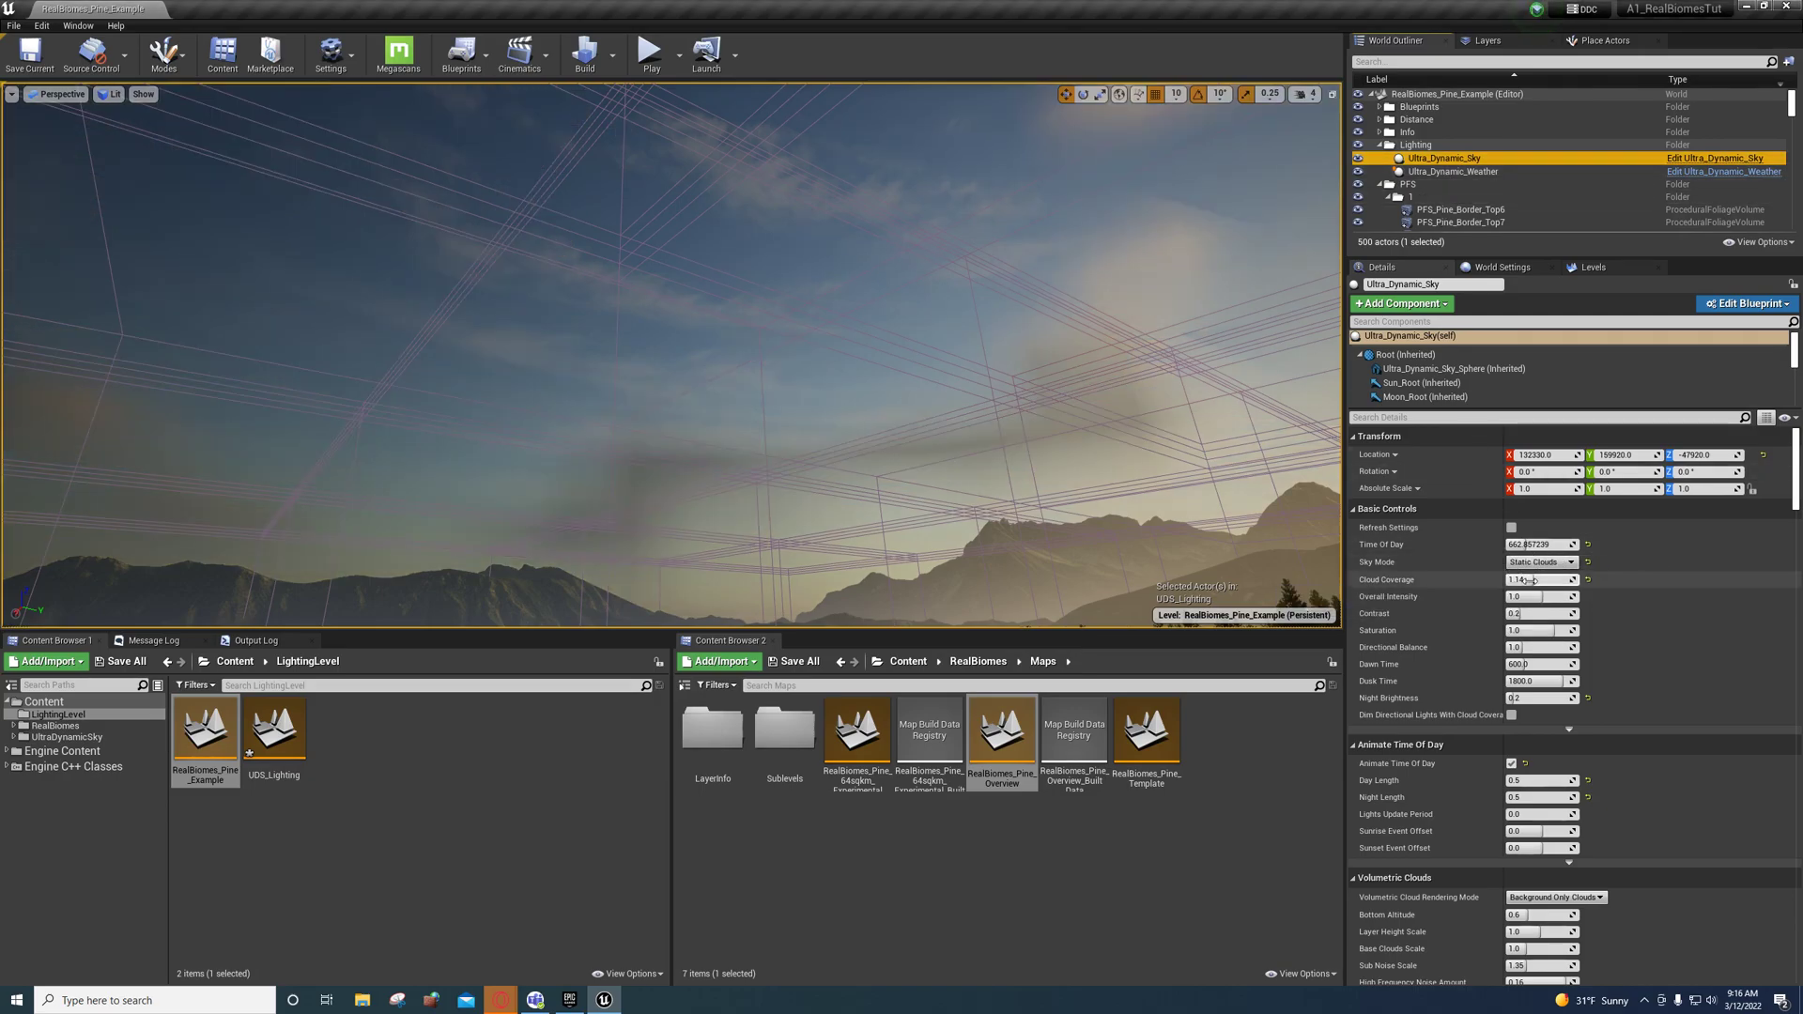
right_click_drag(1215, 466, 1495, 436)
right_click_drag(1249, 442, 1174, 465)
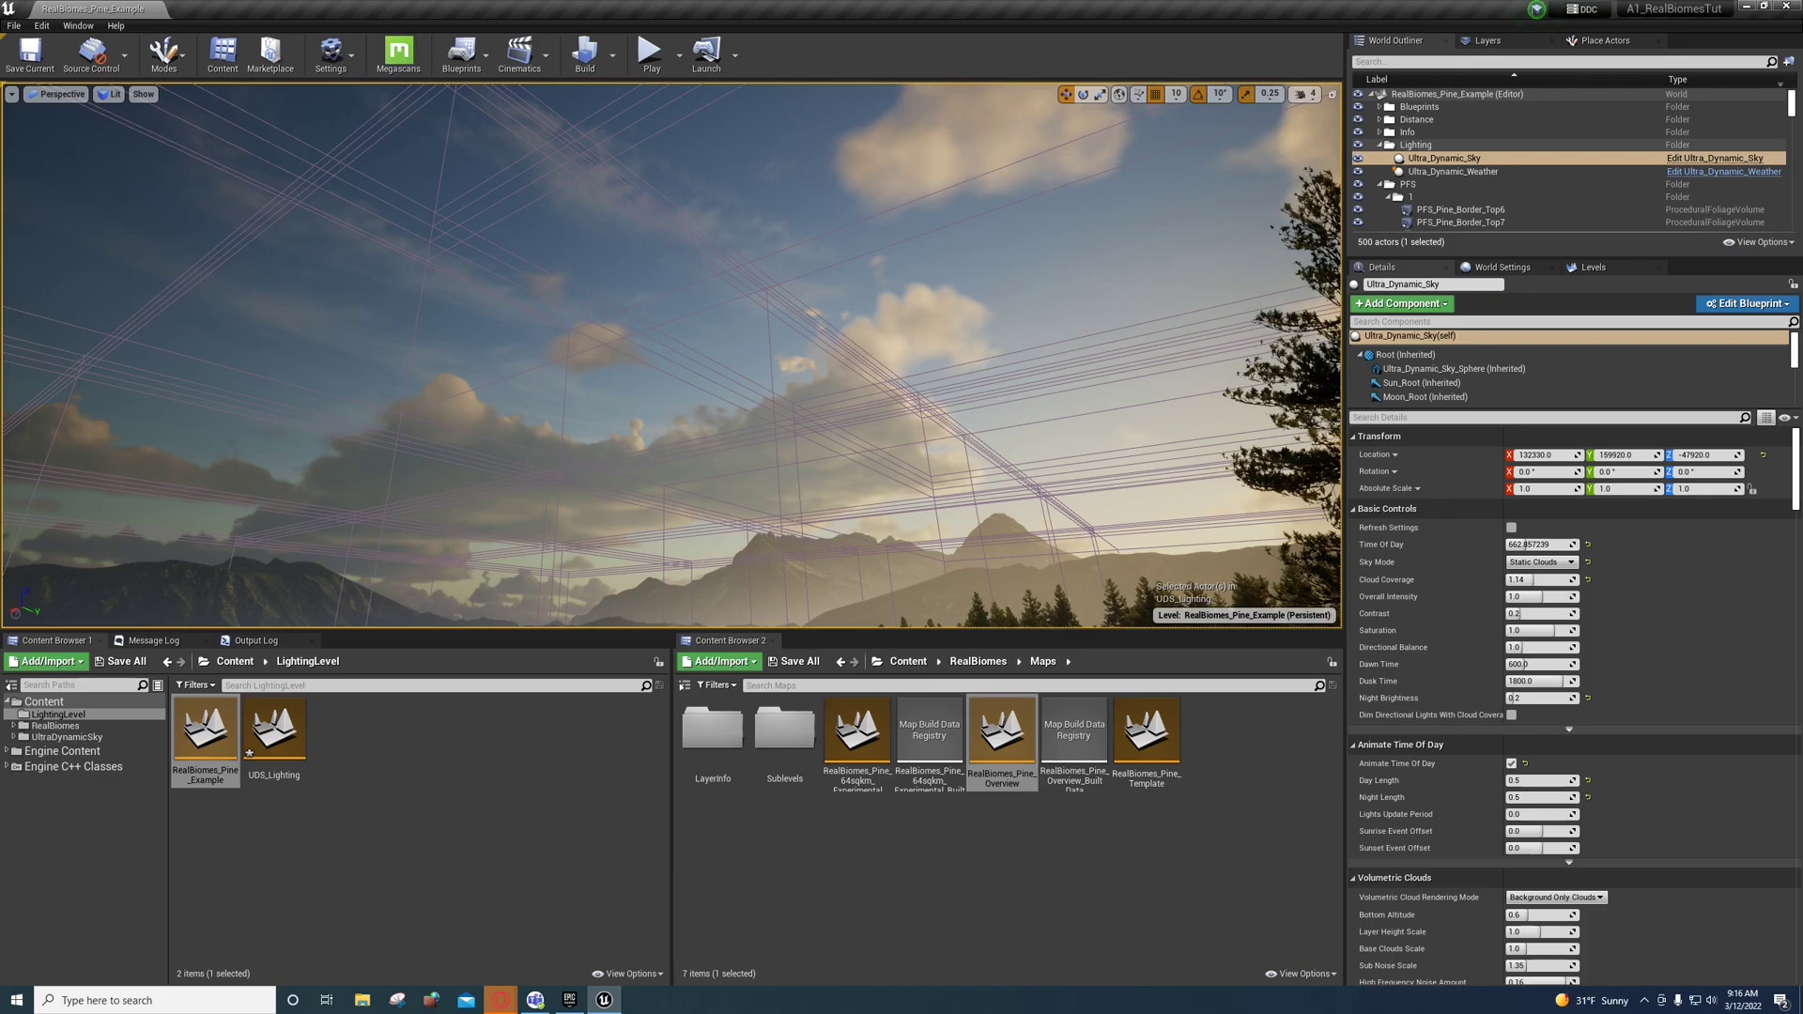
right_click_drag(1174, 465, 1227, 517)
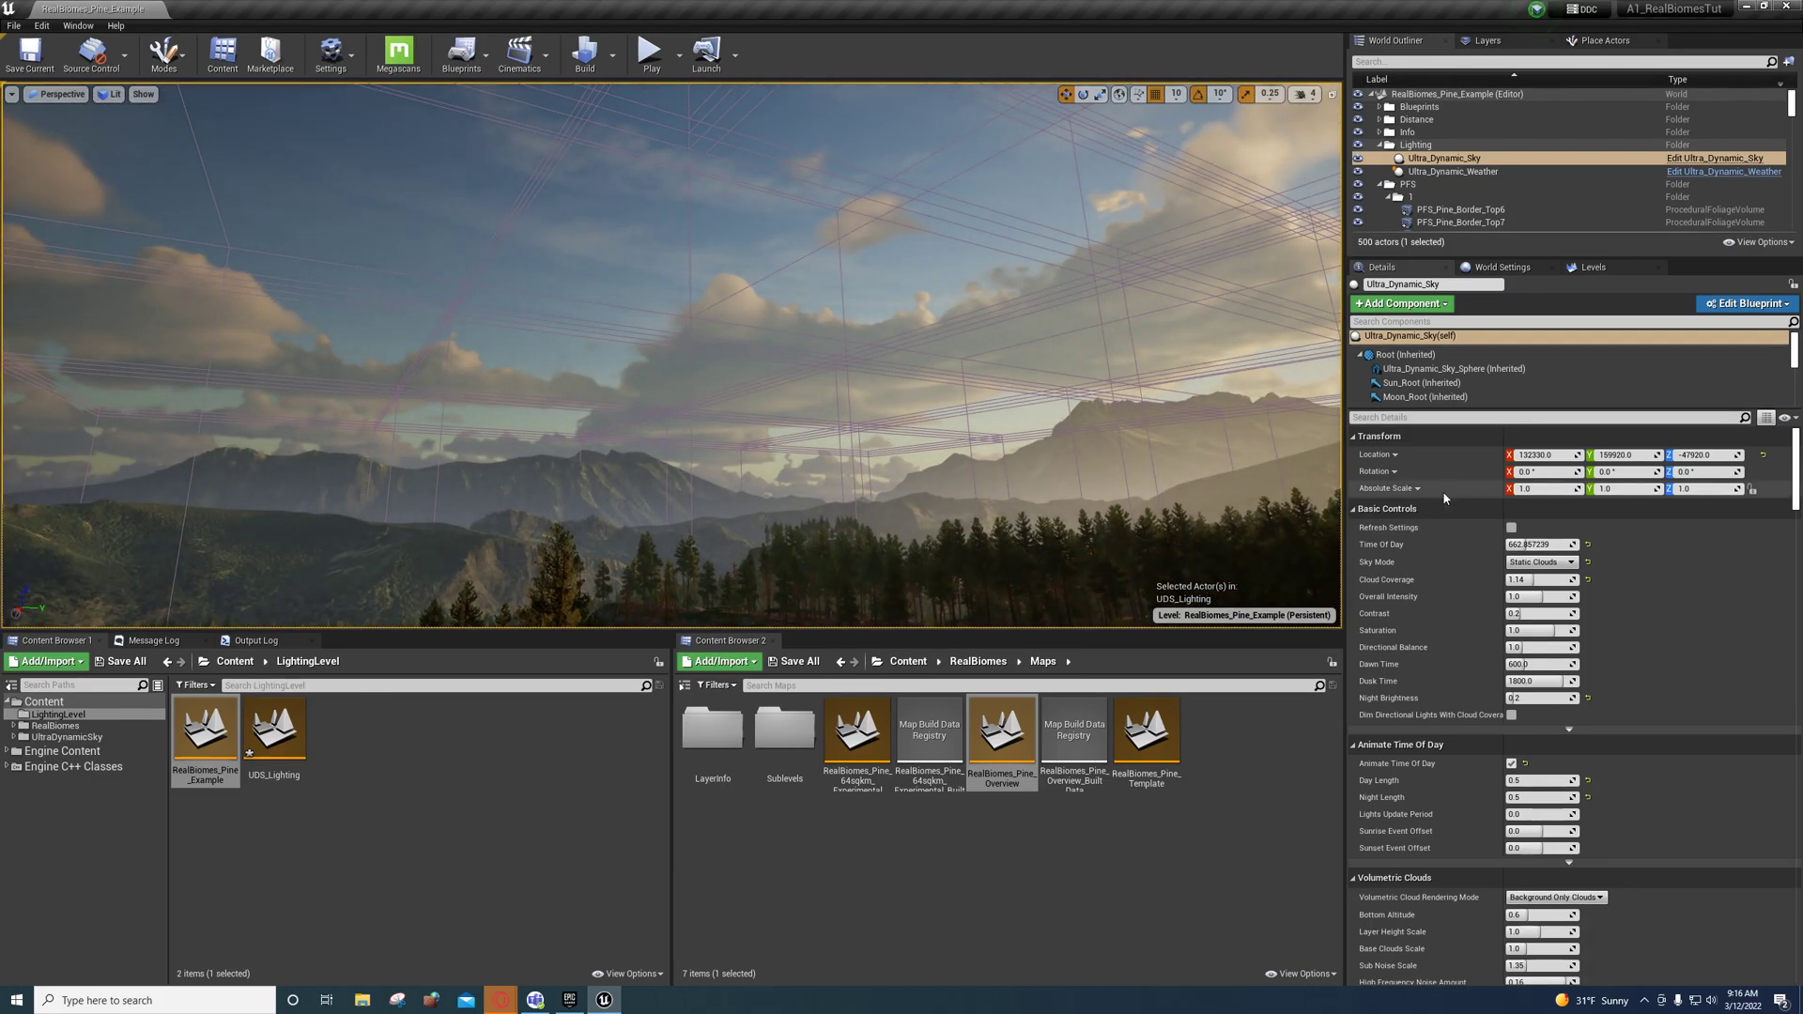
left_click(1541, 562)
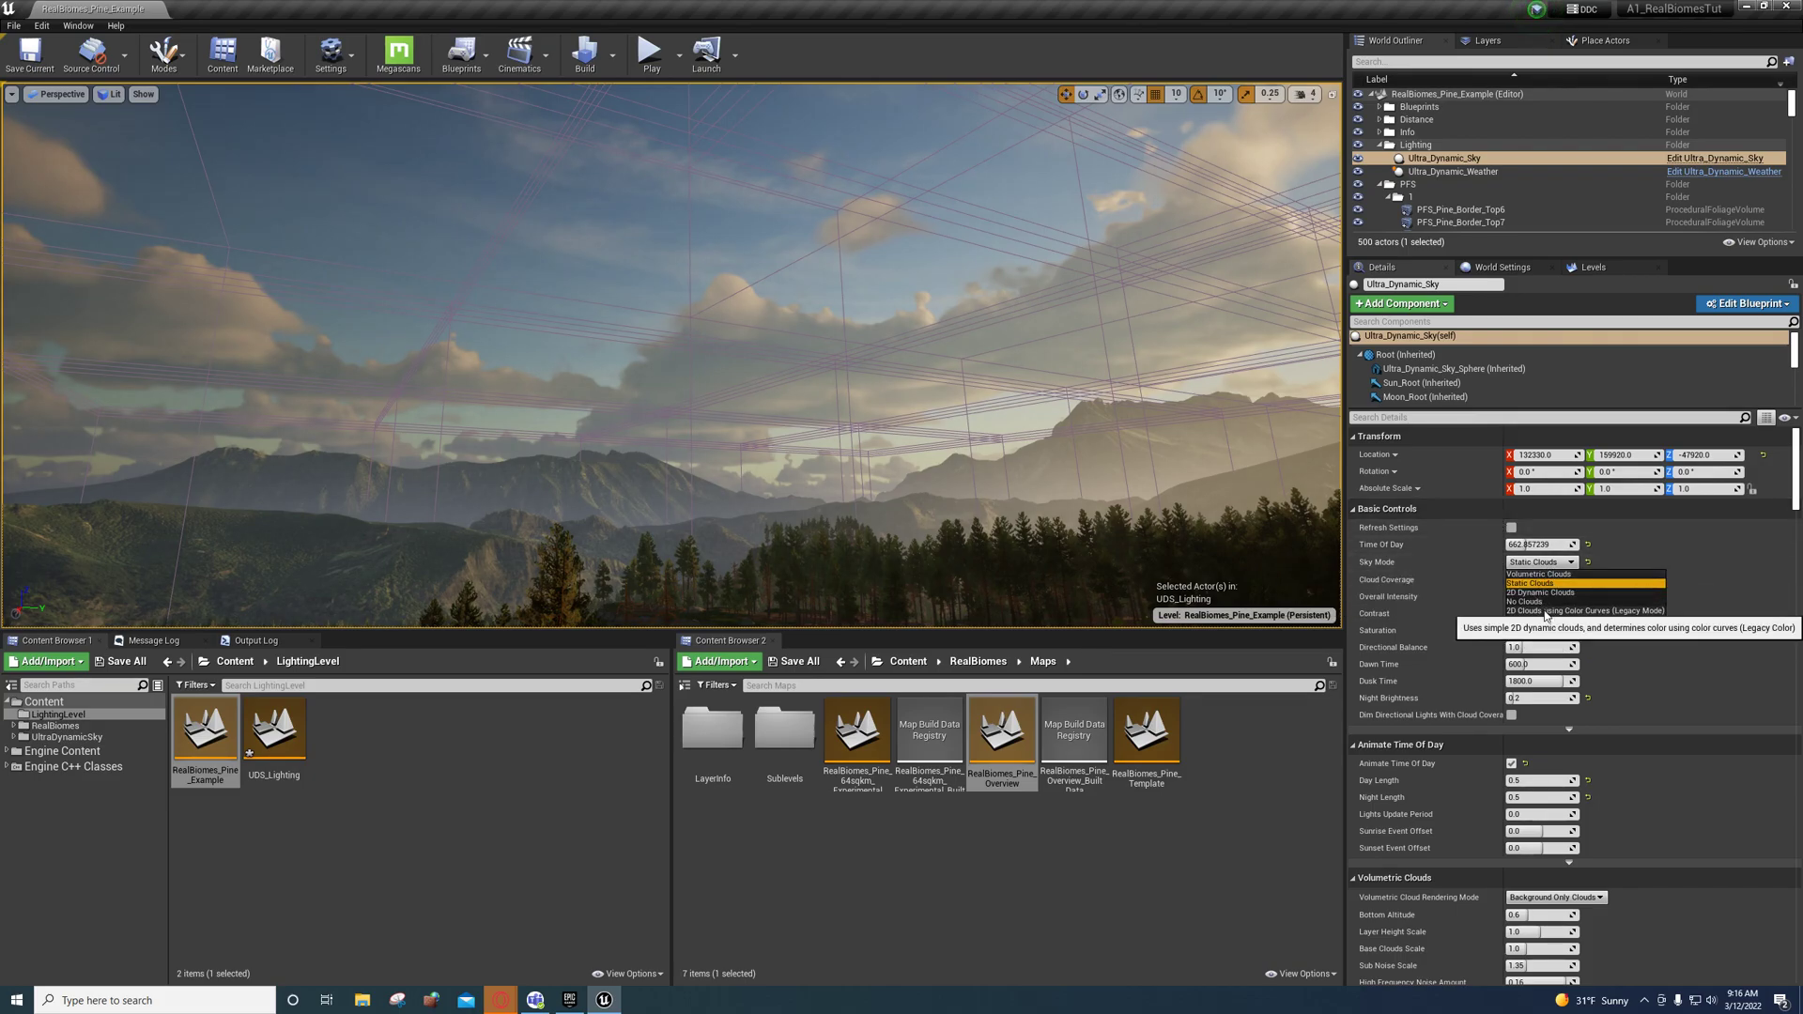
right_click_drag(1164, 499, 1277, 441)
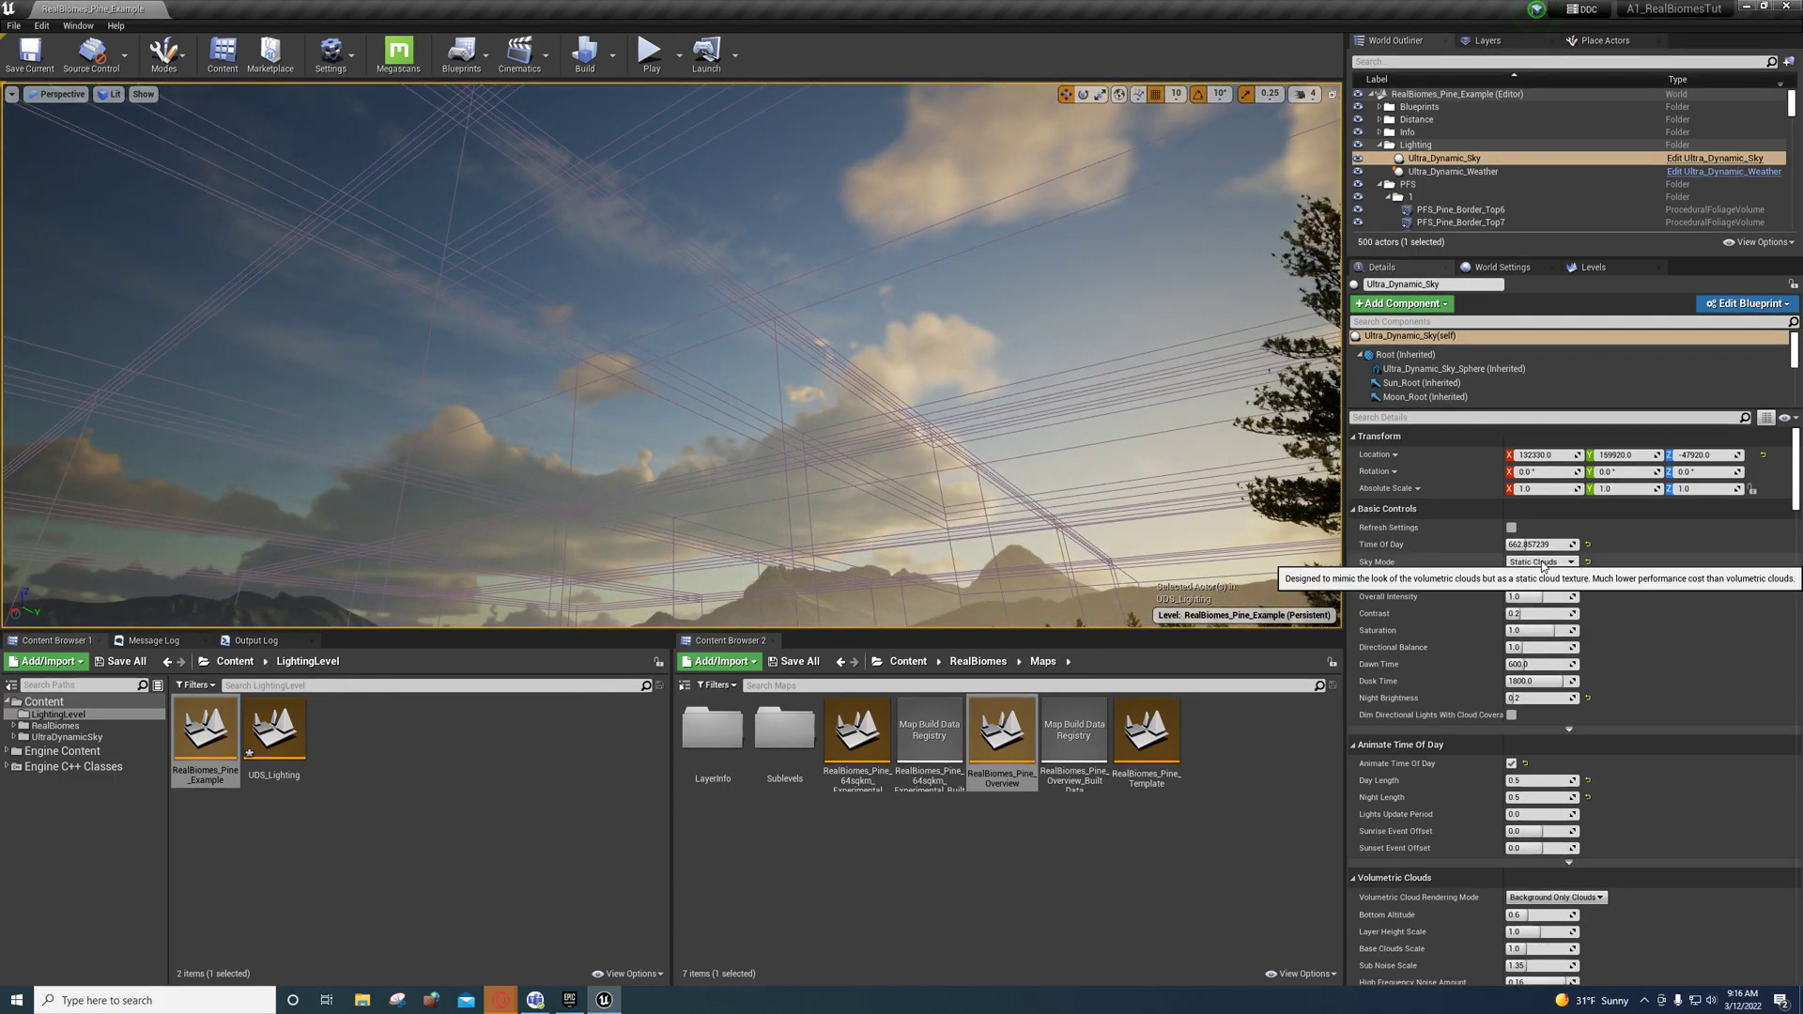
right_click_drag(1148, 429, 1099, 472)
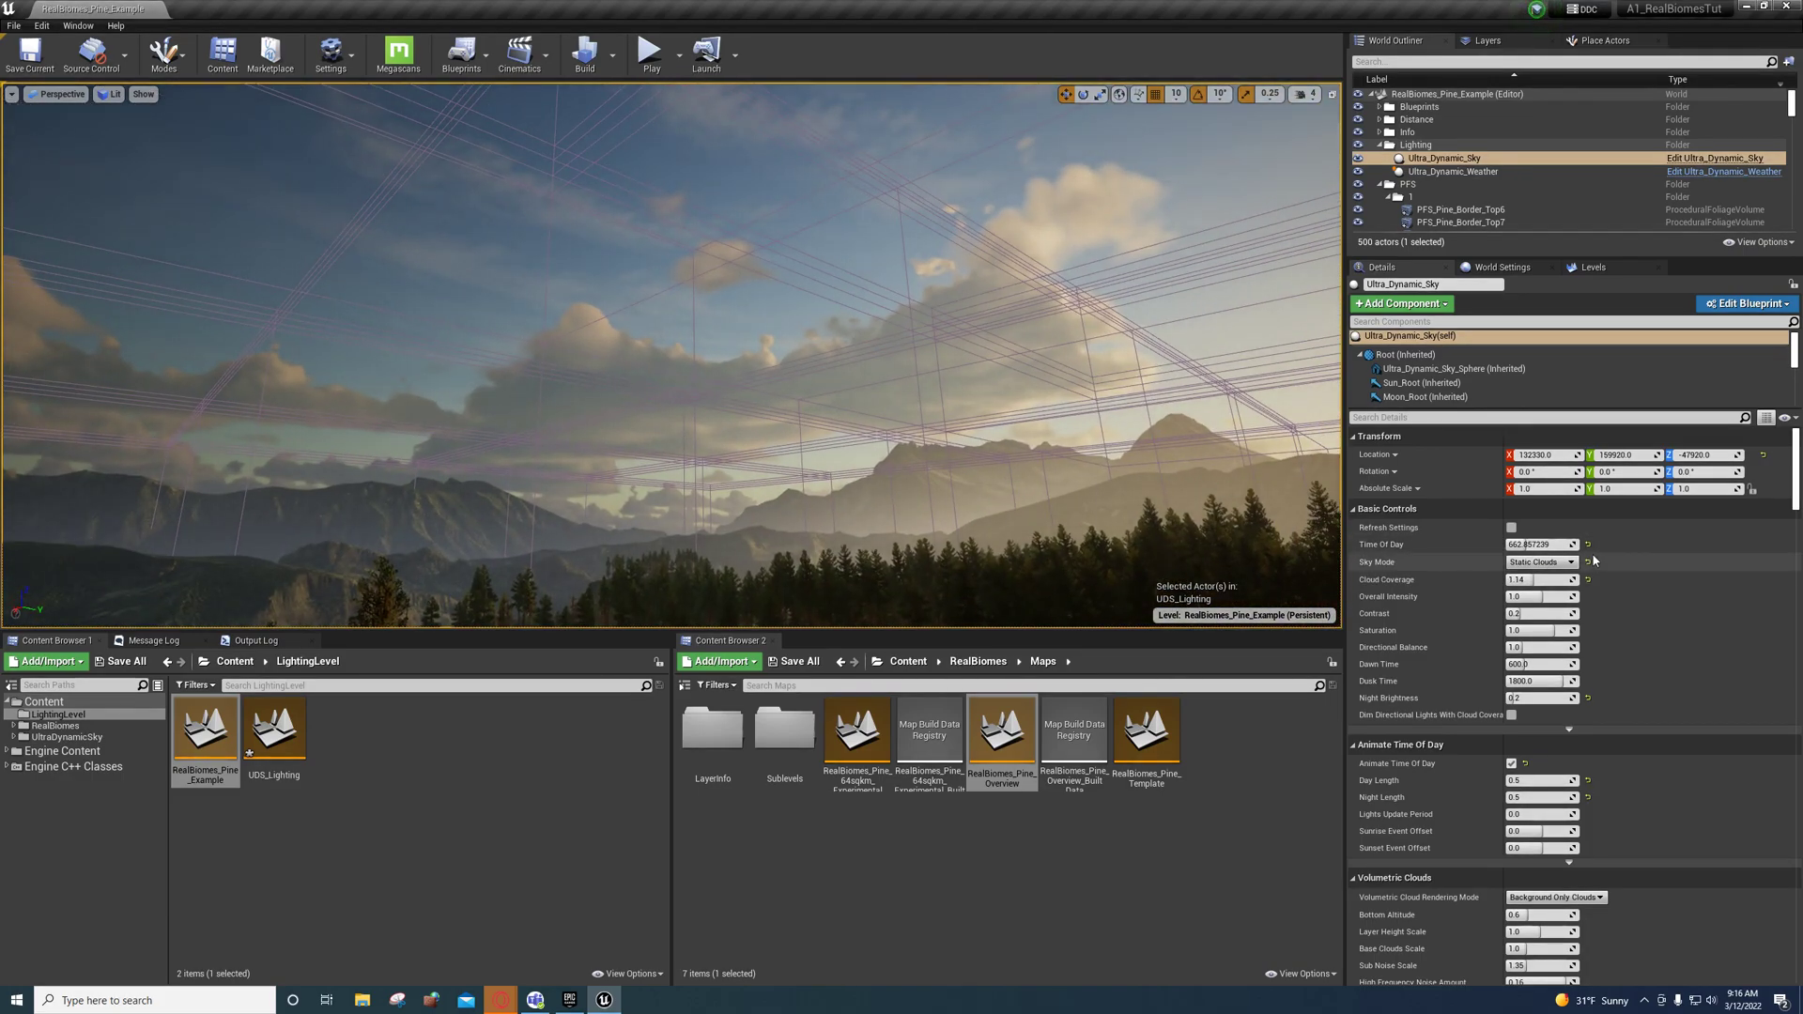
right_click_drag(1033, 404, 845, 374)
right_click_drag(657, 296, 658, 367)
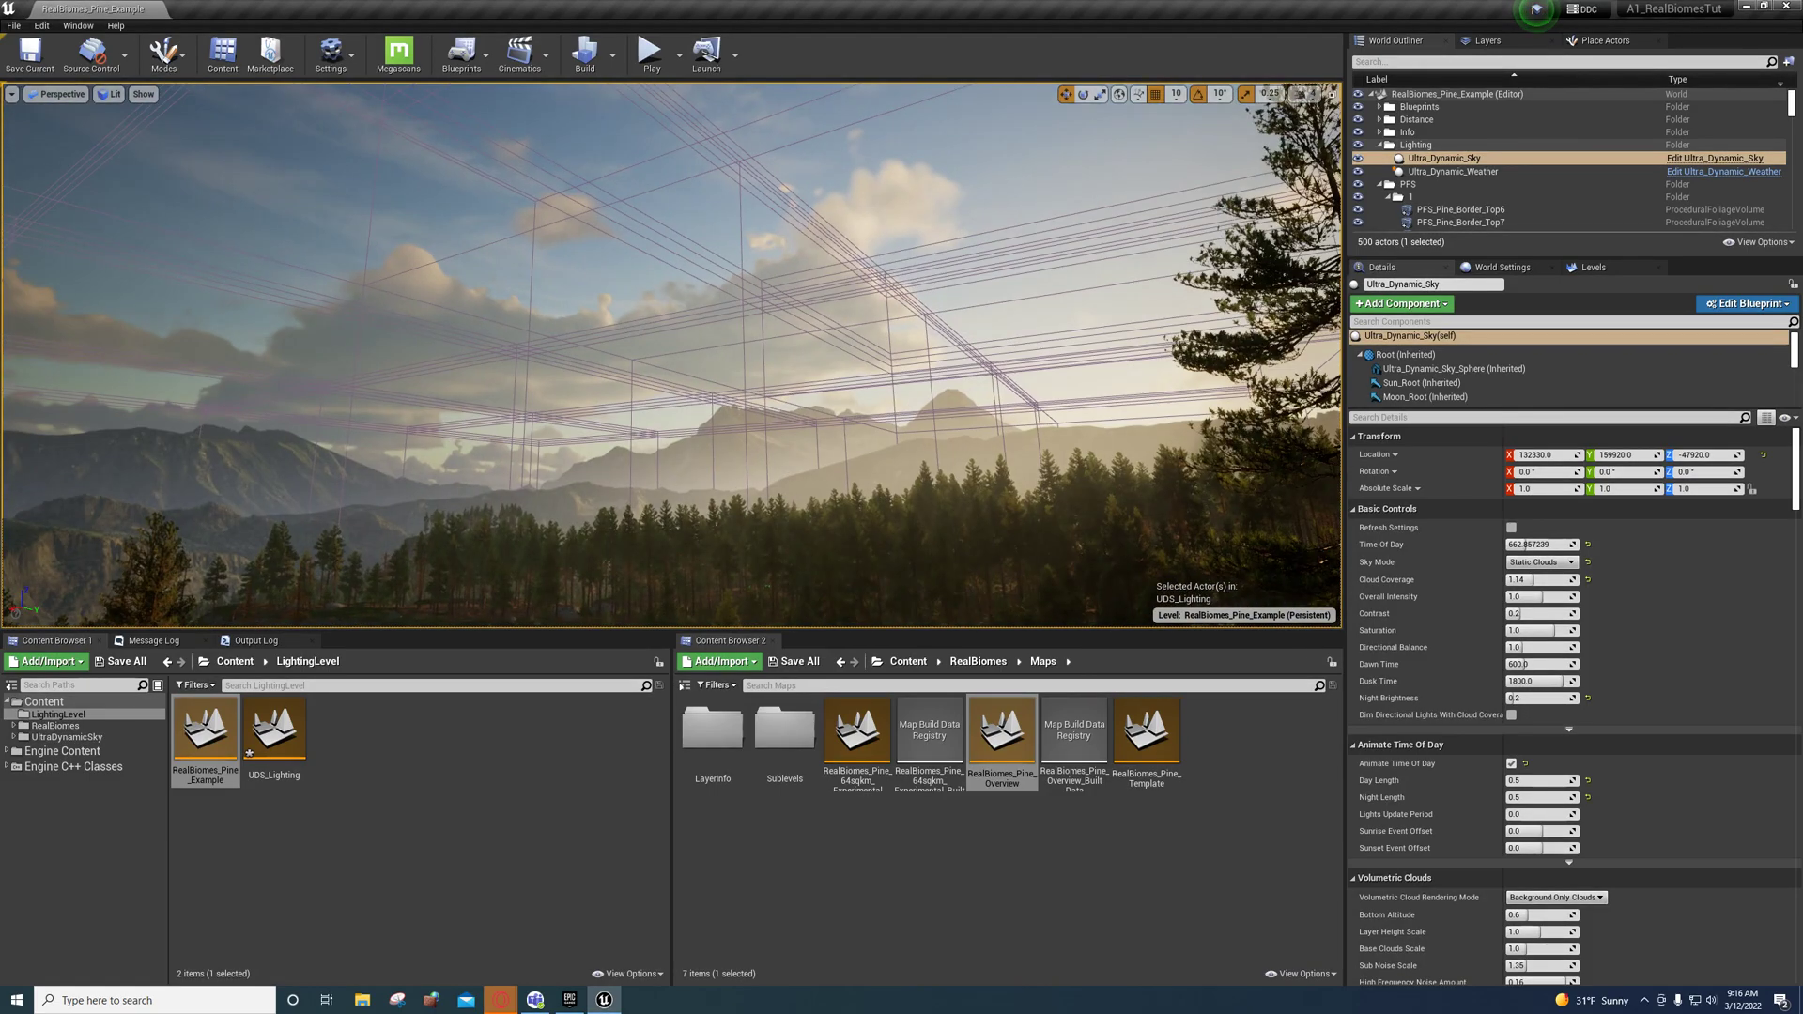
Switch the sky mode to 2D Clouds using Color Curves (Legacy Mode) and look around the sky.
left_click(1545, 562)
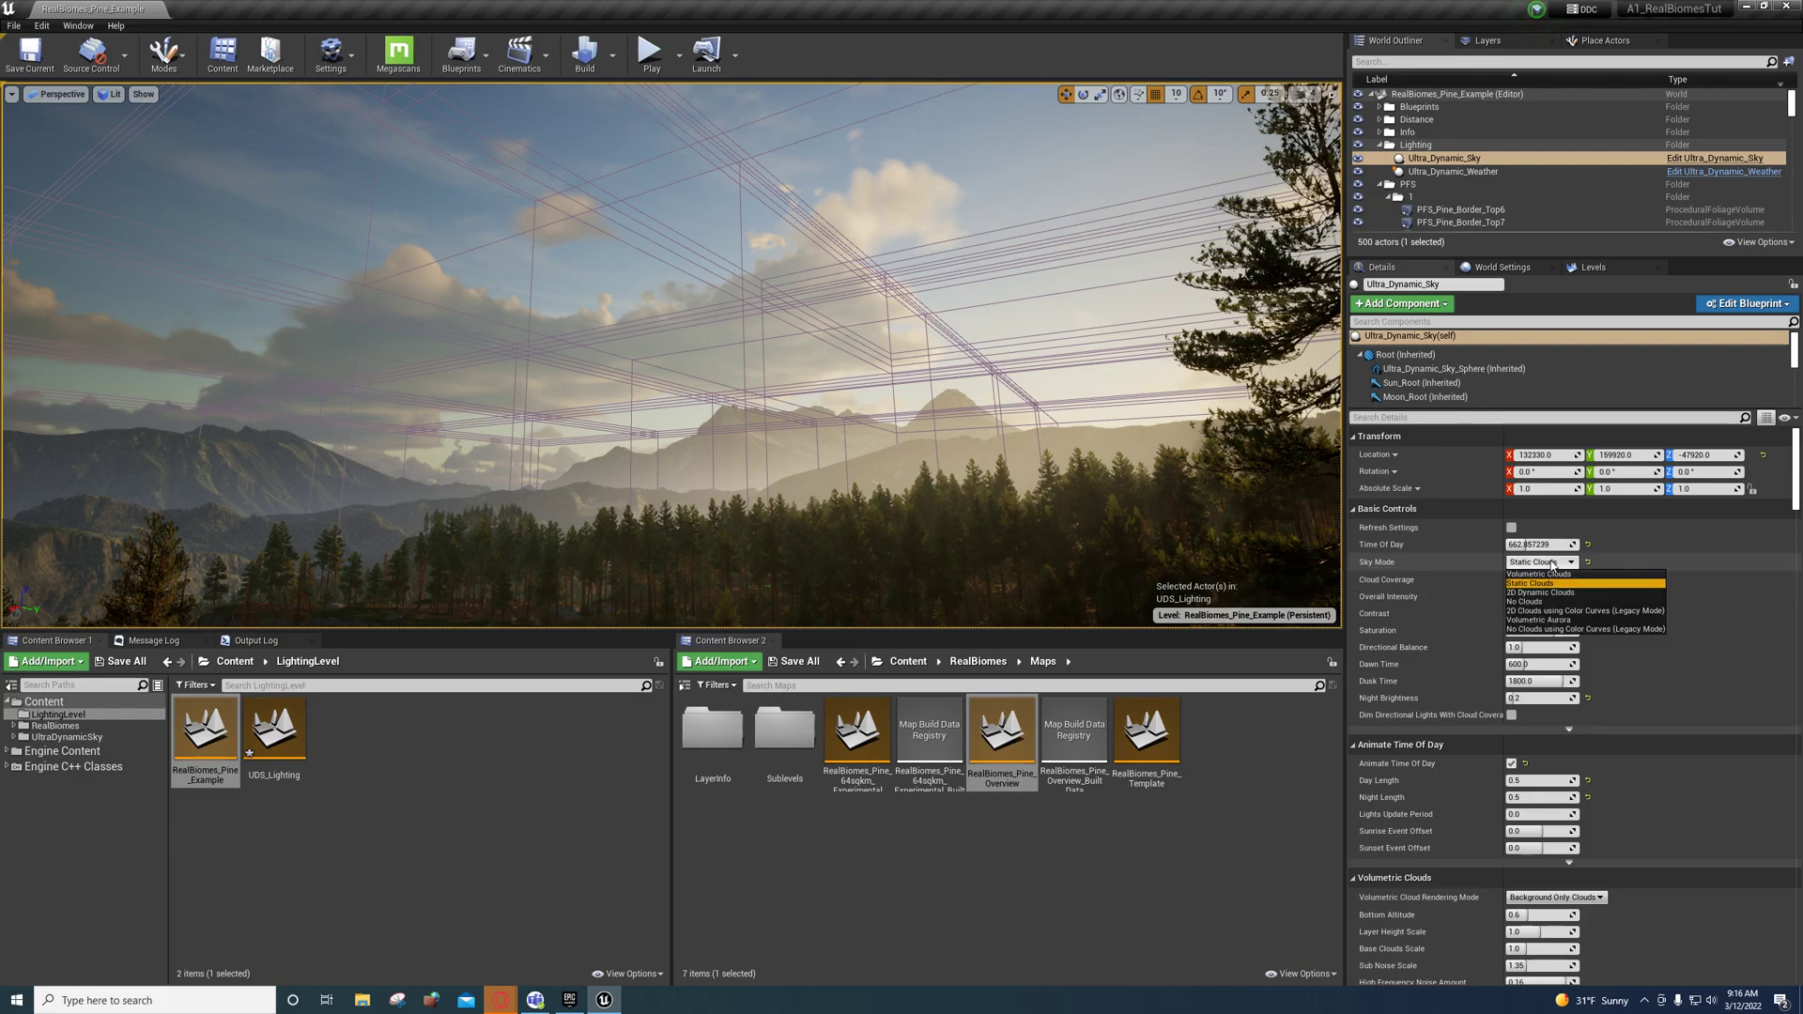
left_click(1559, 610)
right_click_drag(1146, 526, 798, 309)
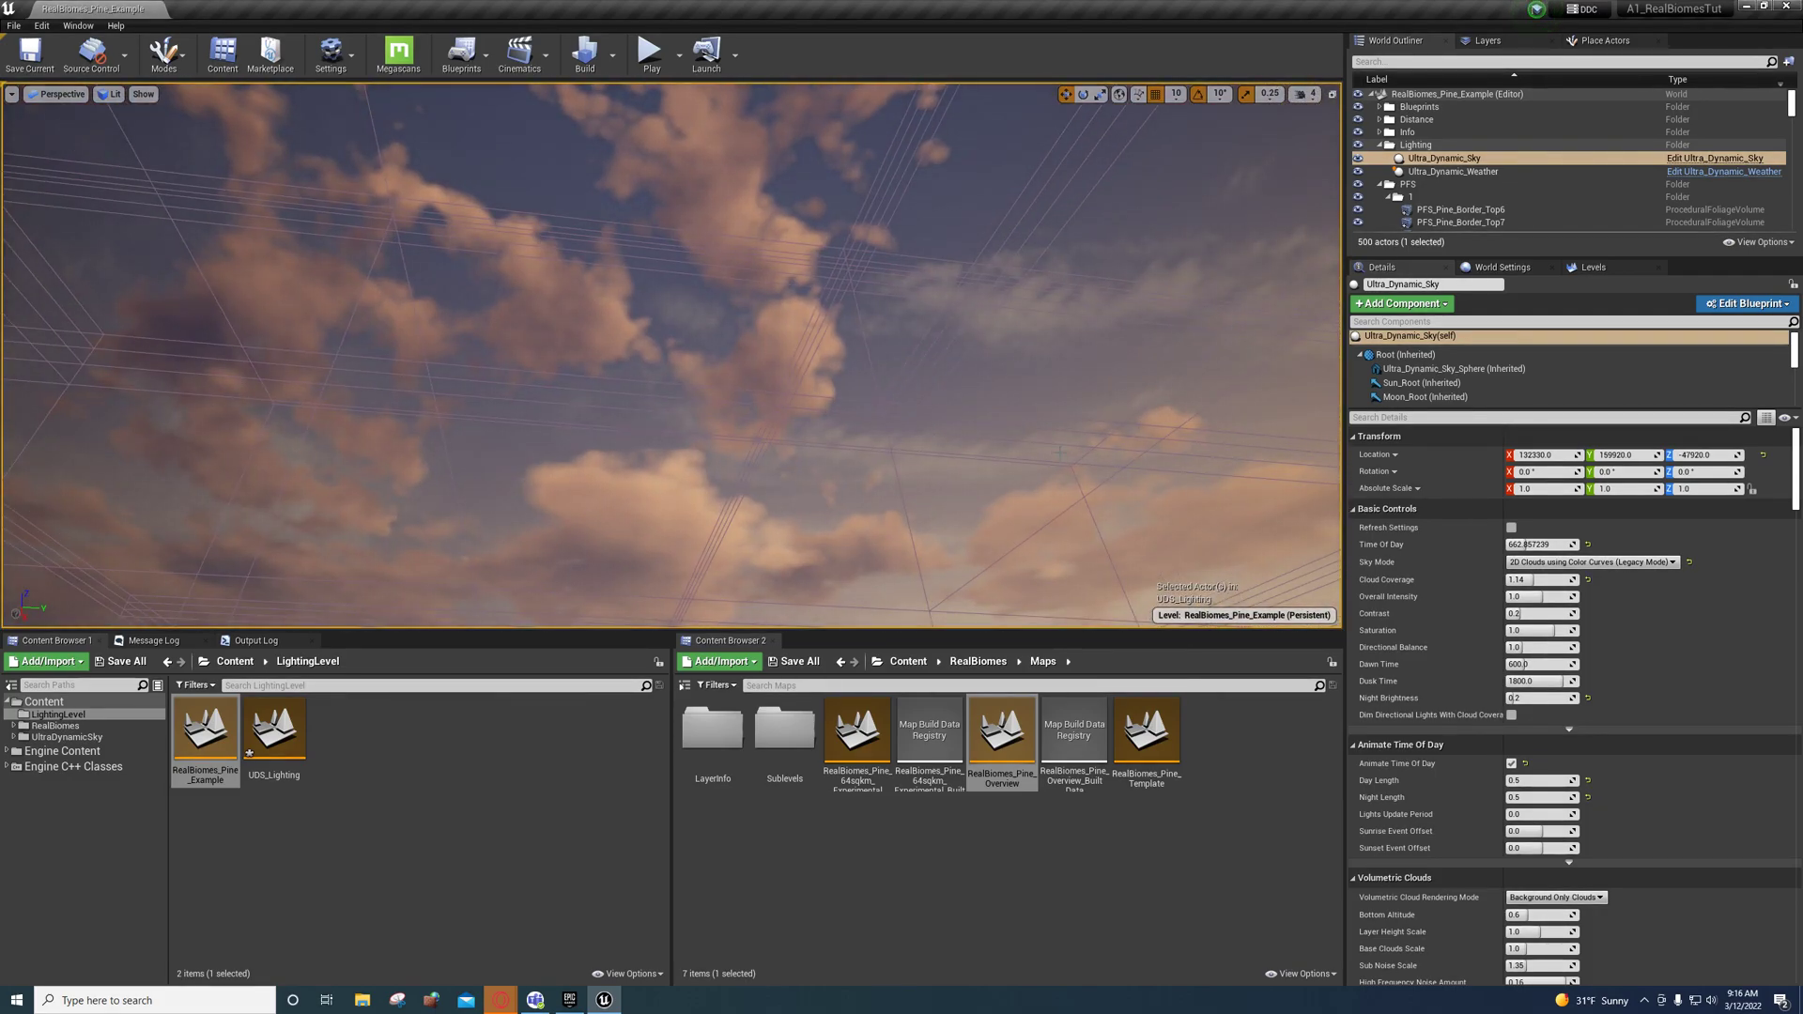
right_click_drag(1063, 455, 1221, 528)
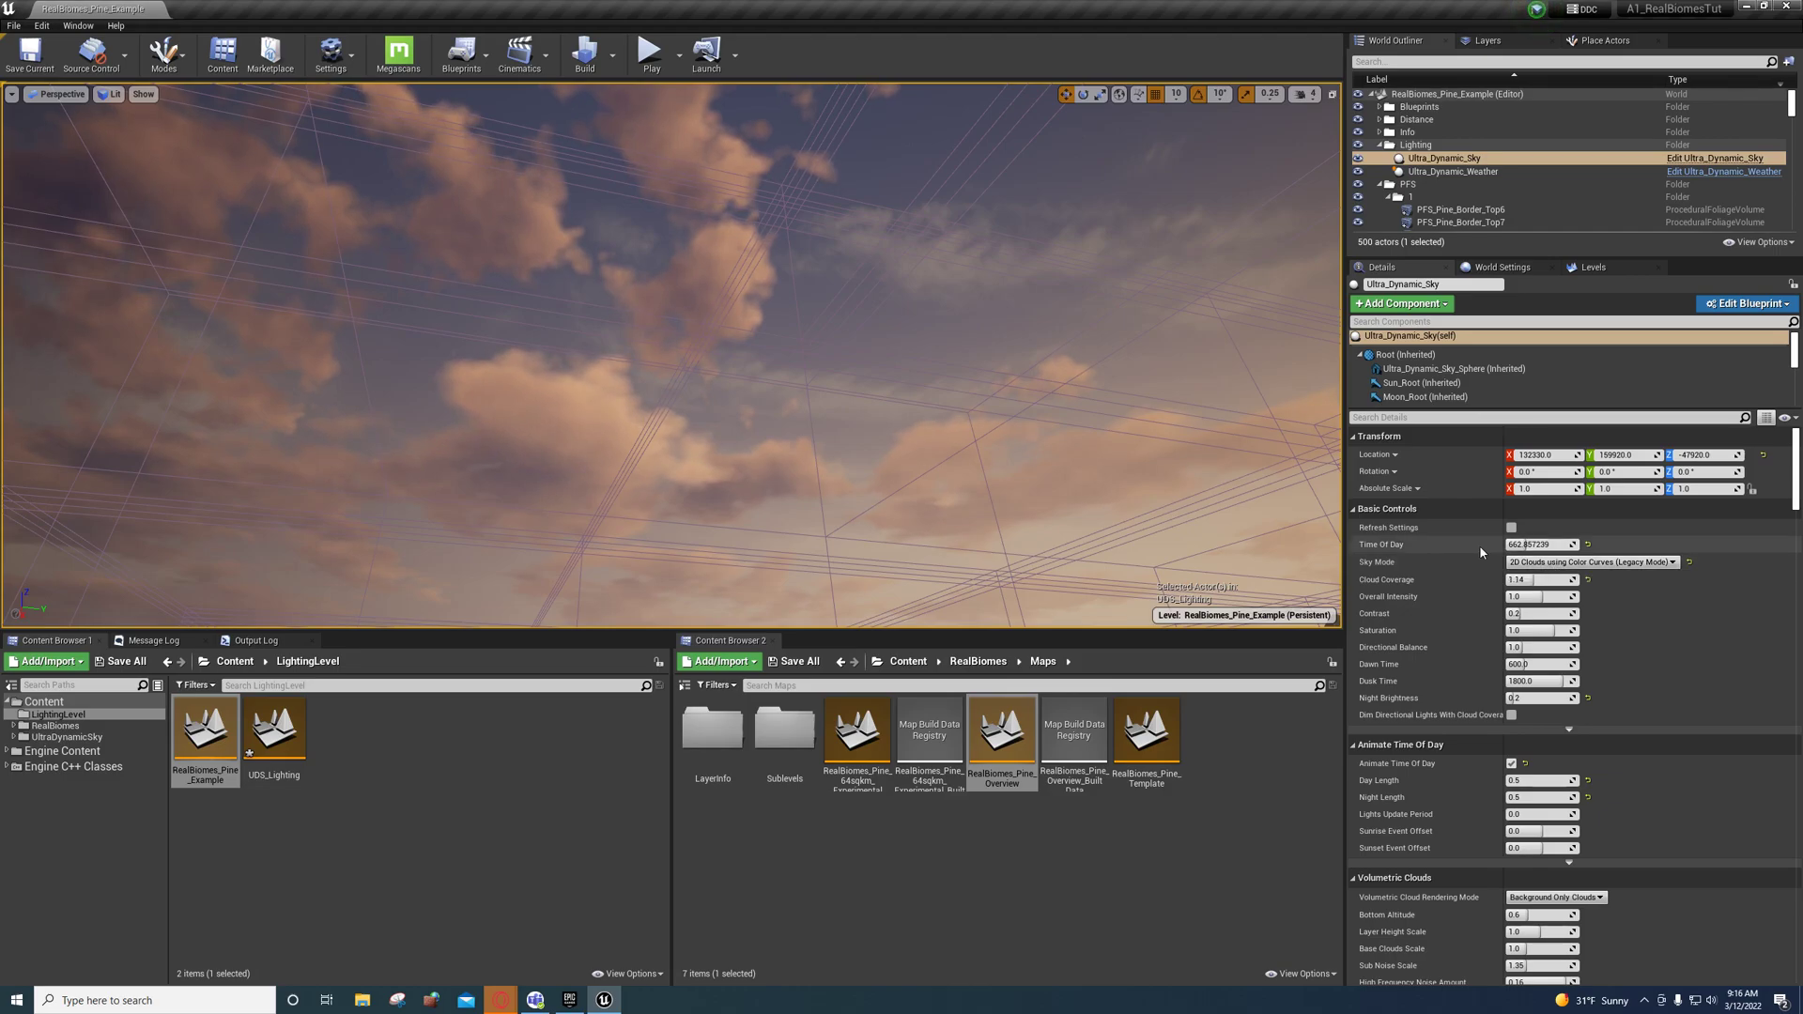
right_click_drag(1080, 403, 1324, 442)
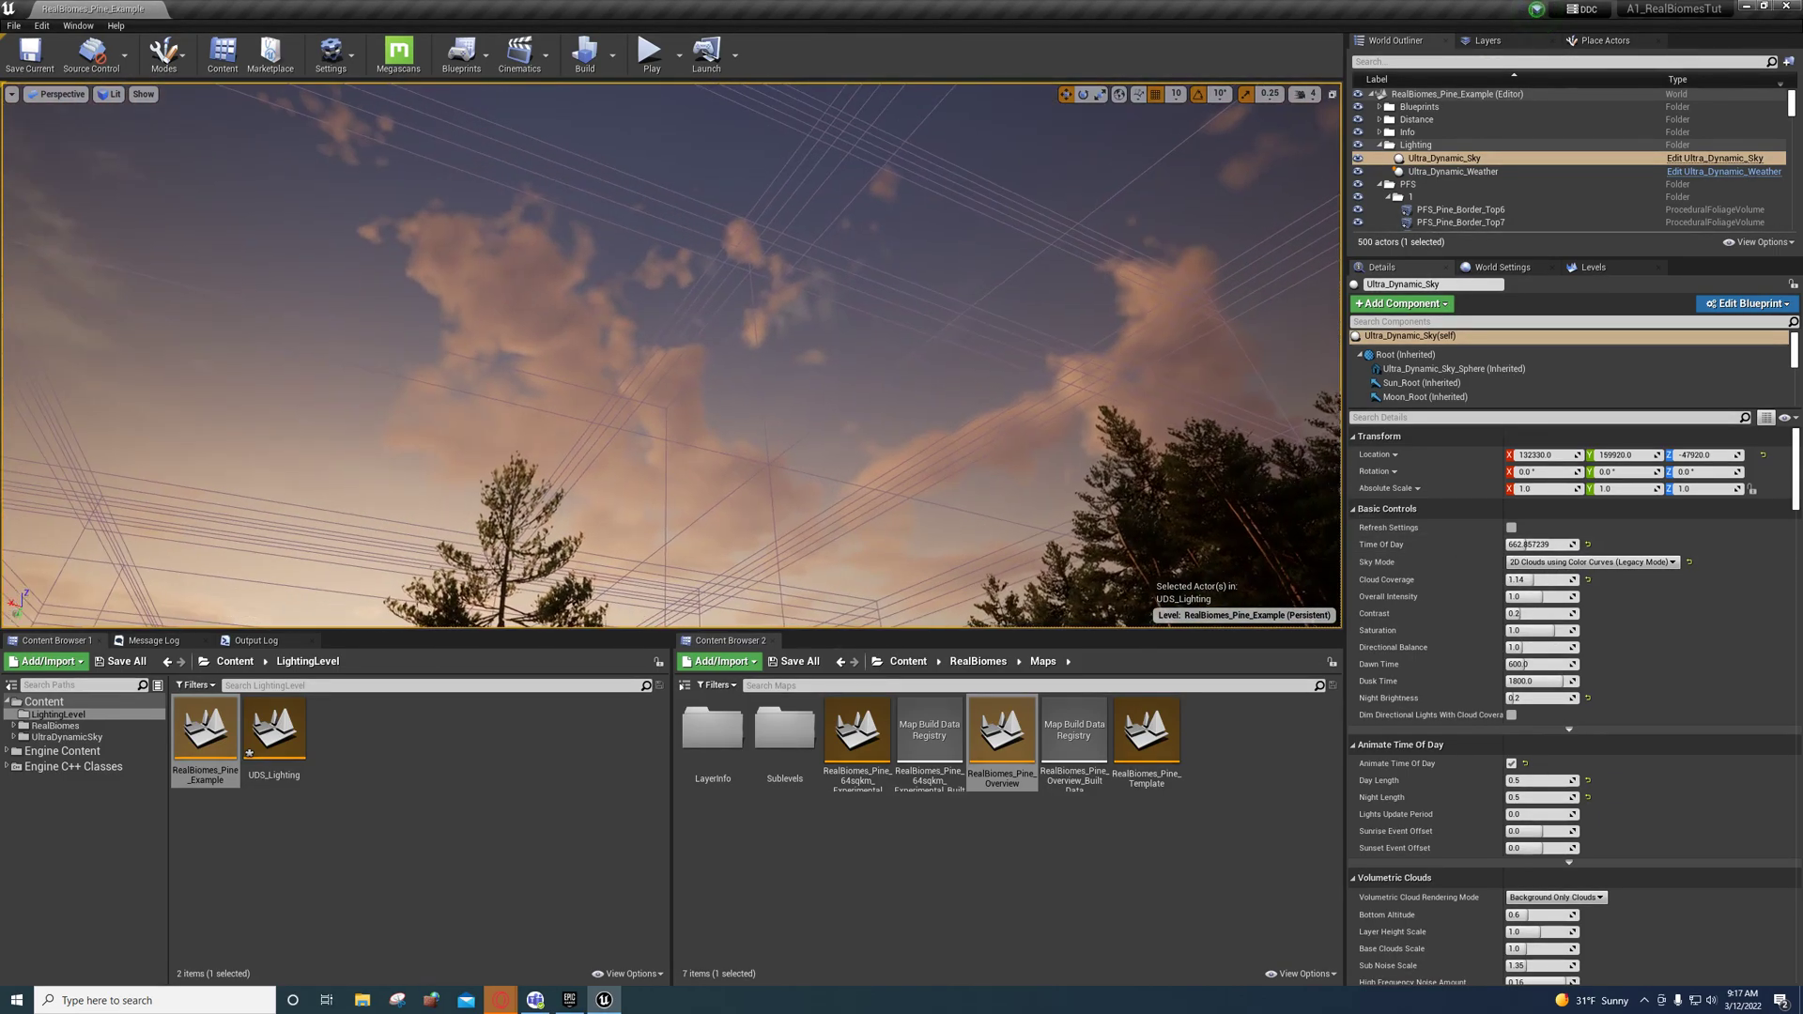
right_click_drag(1052, 473, 906, 477)
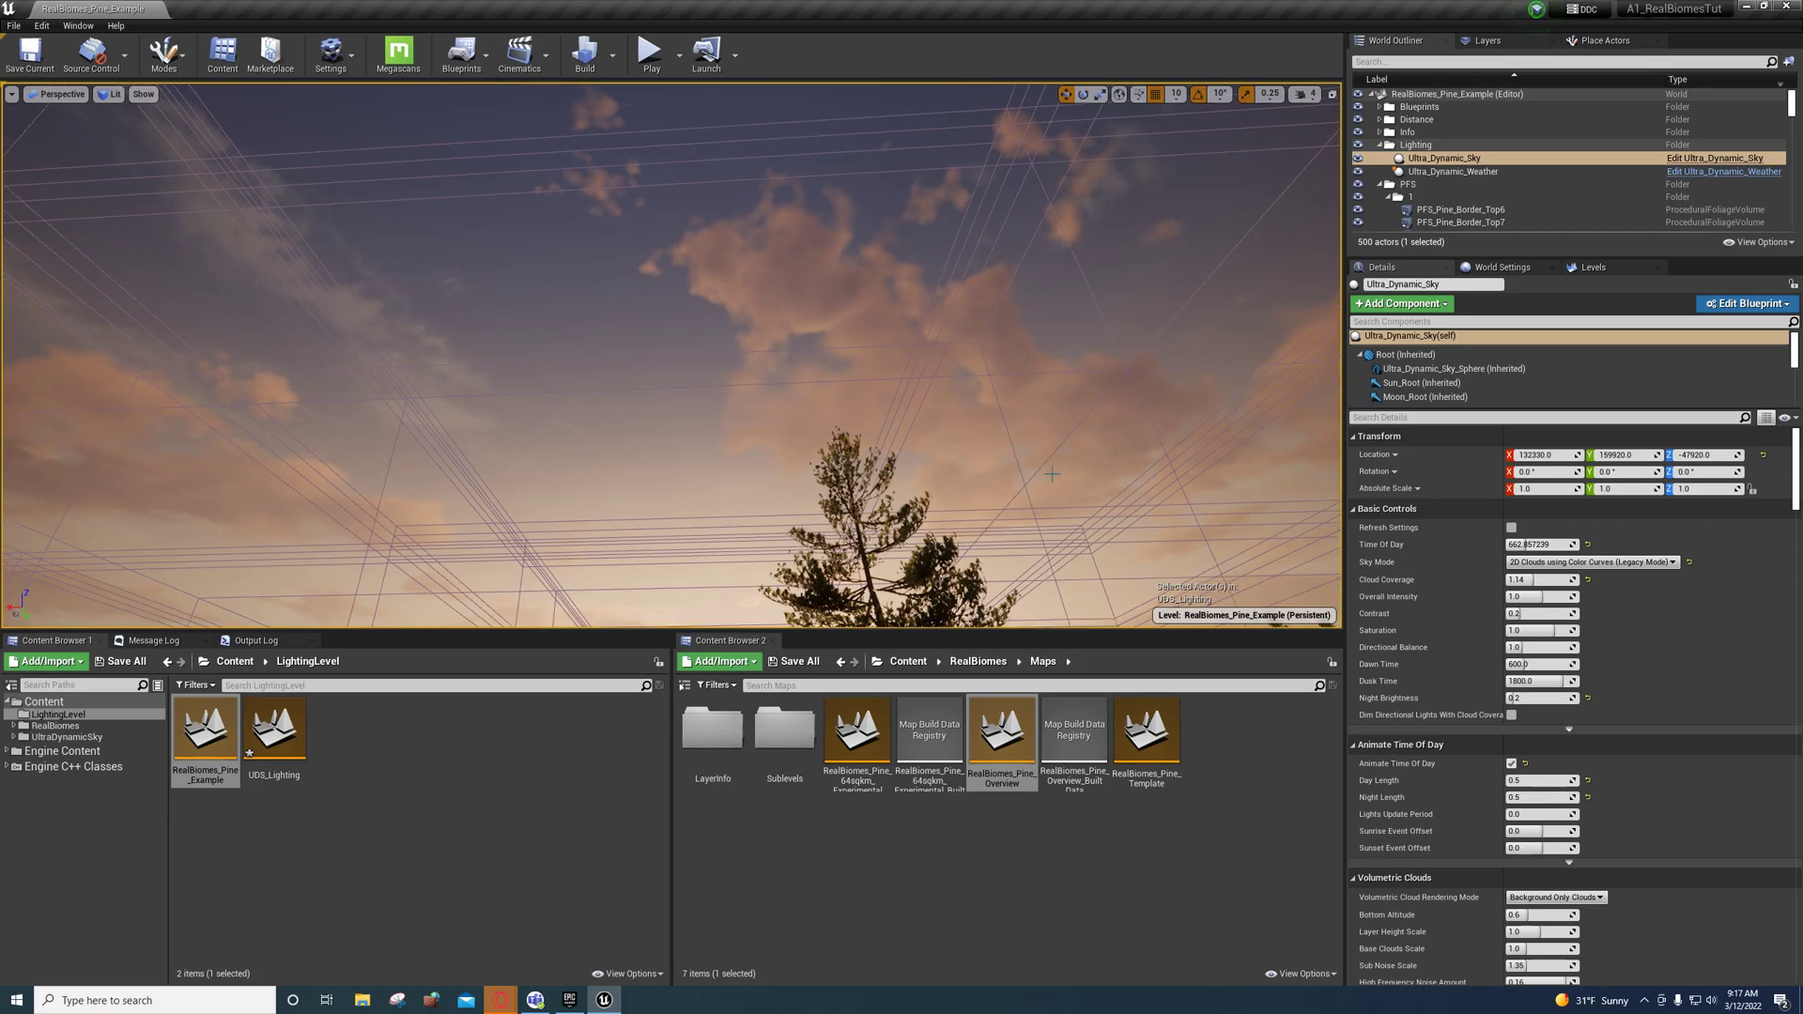
Compare the sky in 2D Dynamic Clouds mode with 2D Clouds using Color Curves (Legacy Mode).
left_click(1523, 563)
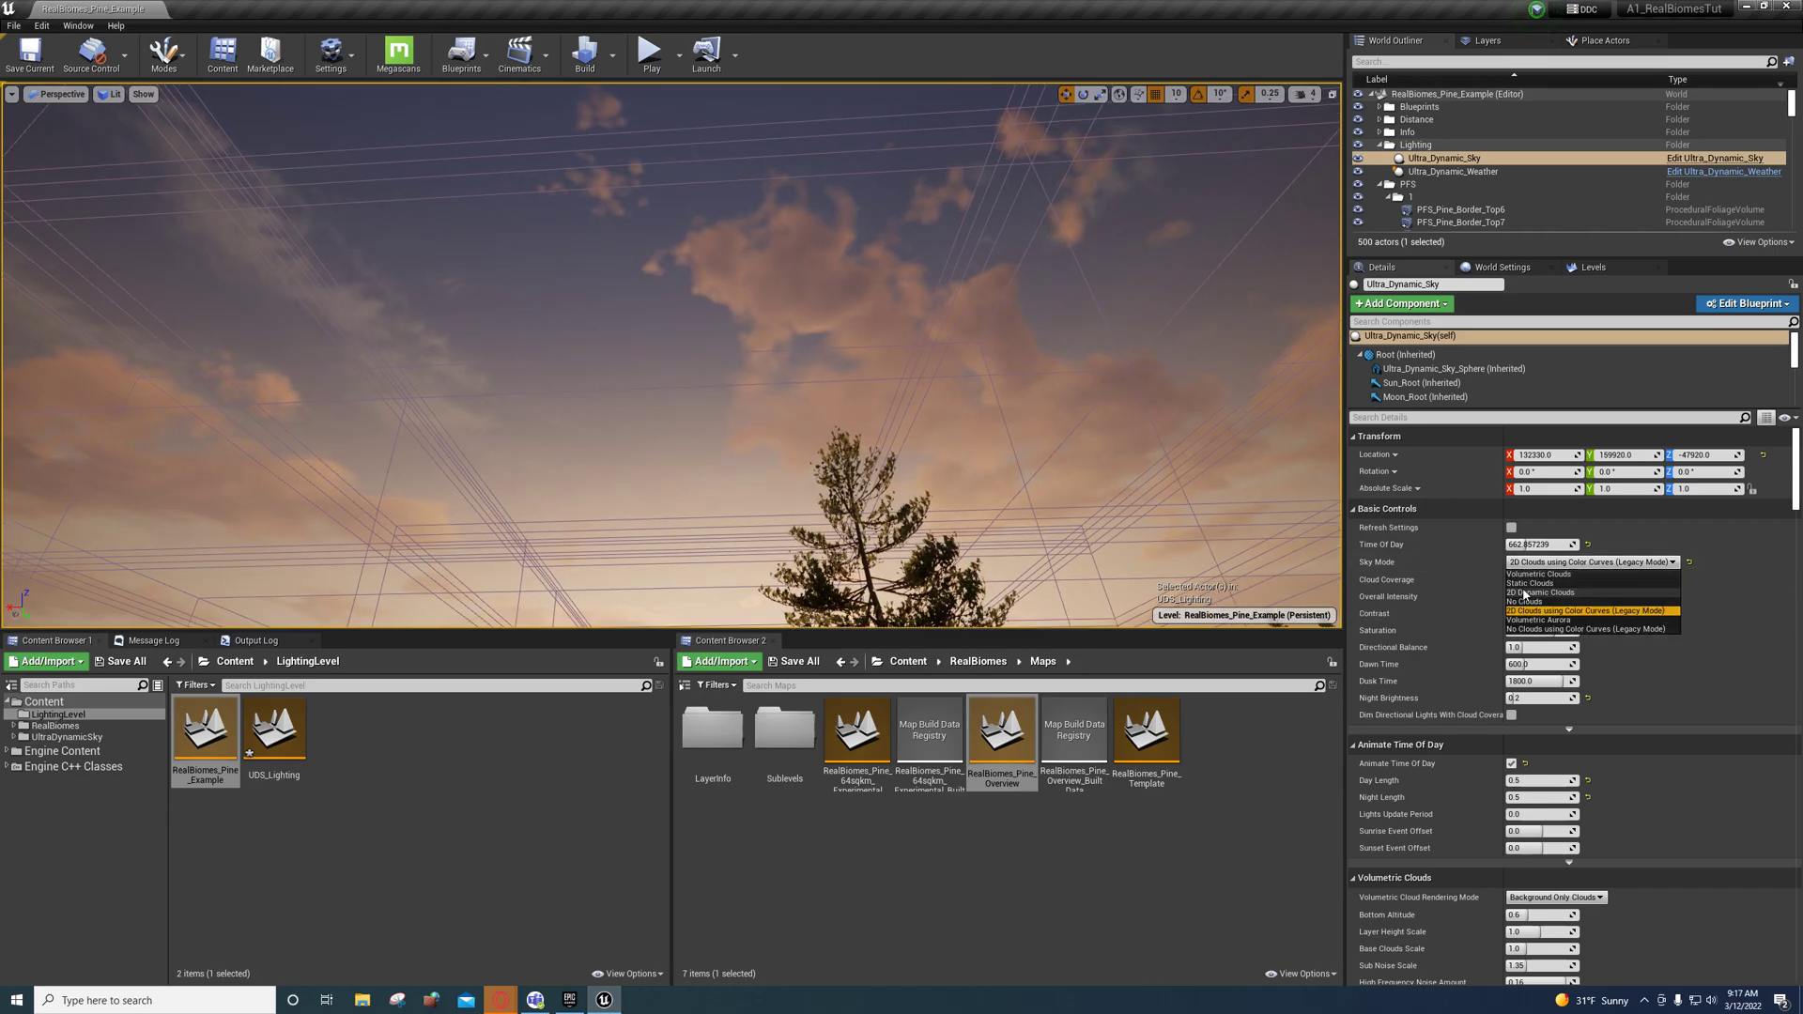
left_click(1514, 597)
right_click_drag(850, 562, 731, 616)
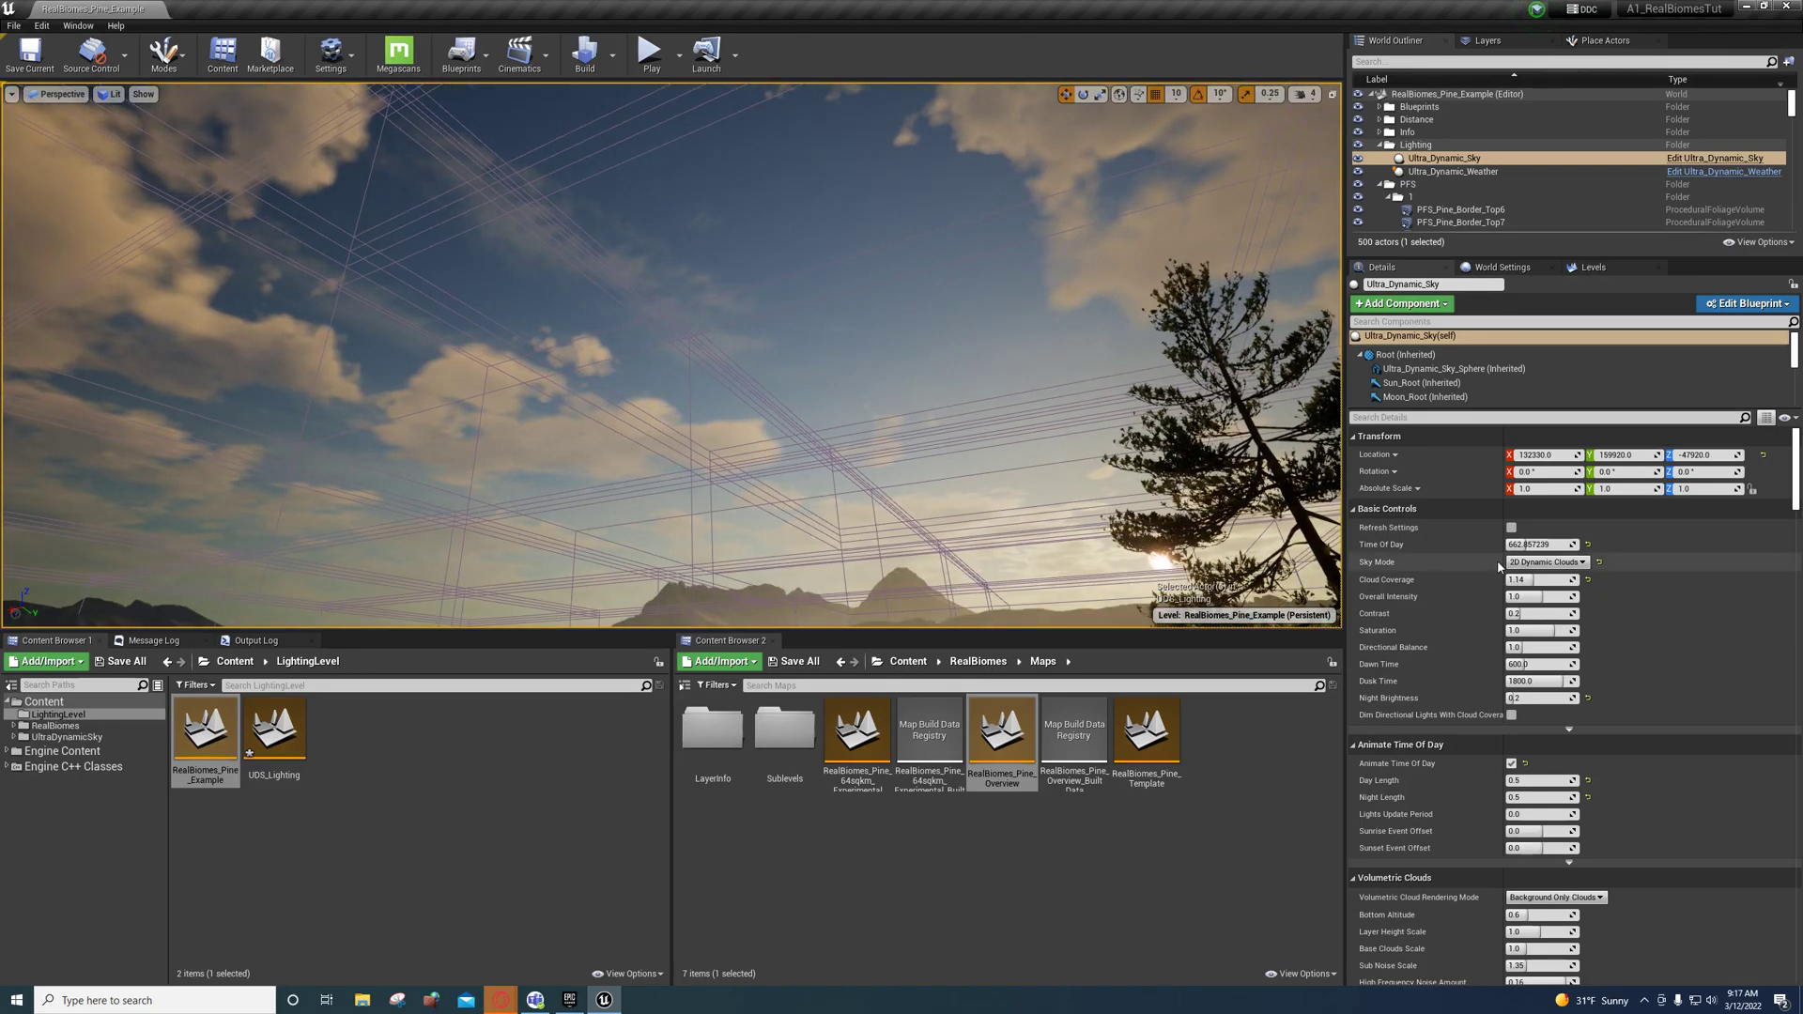
left_click(1545, 561)
left_click(1524, 613)
mouse_move(1155, 526)
right_mouse_down()
mouse_move(1232, 458)
mouse_move(1134, 552)
right_mouse_up()
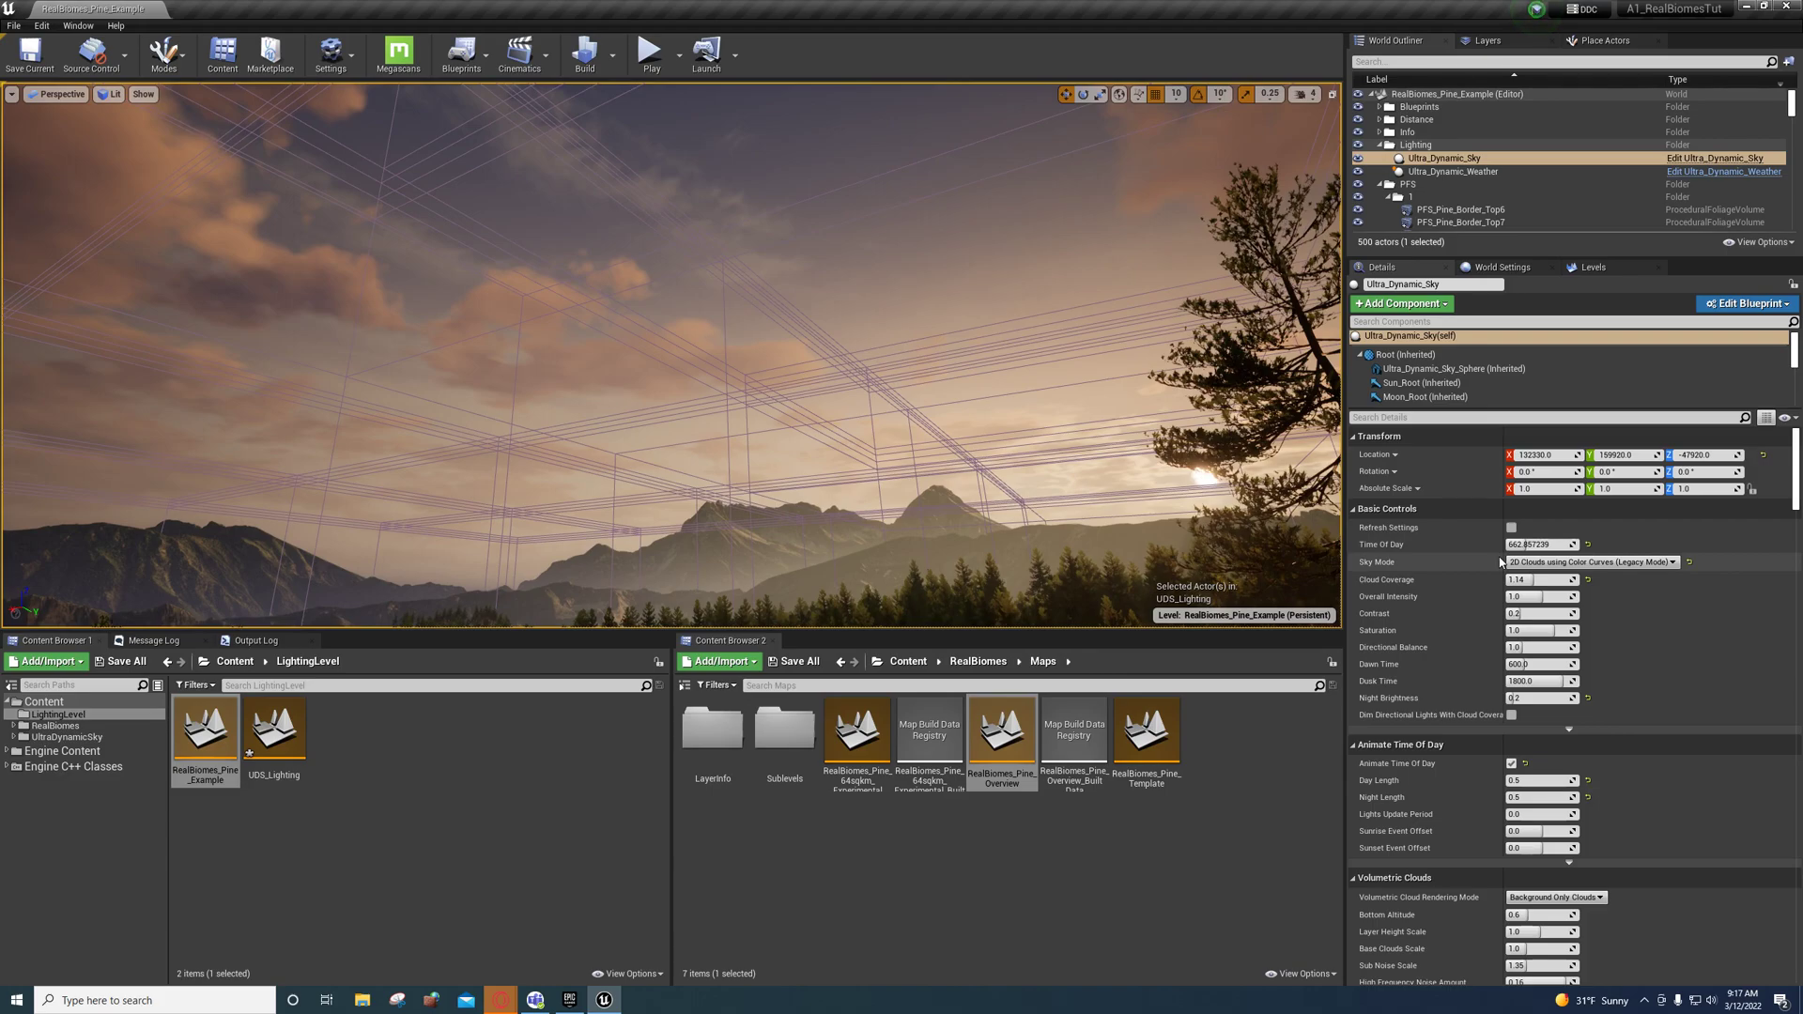
Set the sky mode of Ultra_Dynamic_Sky to Volumetric Aurora and inspect the sky above the mountains.
left_click(1559, 562)
left_click(1537, 620)
right_click_drag(657, 376, 526, 254)
right_click_drag(714, 207, 723, 282)
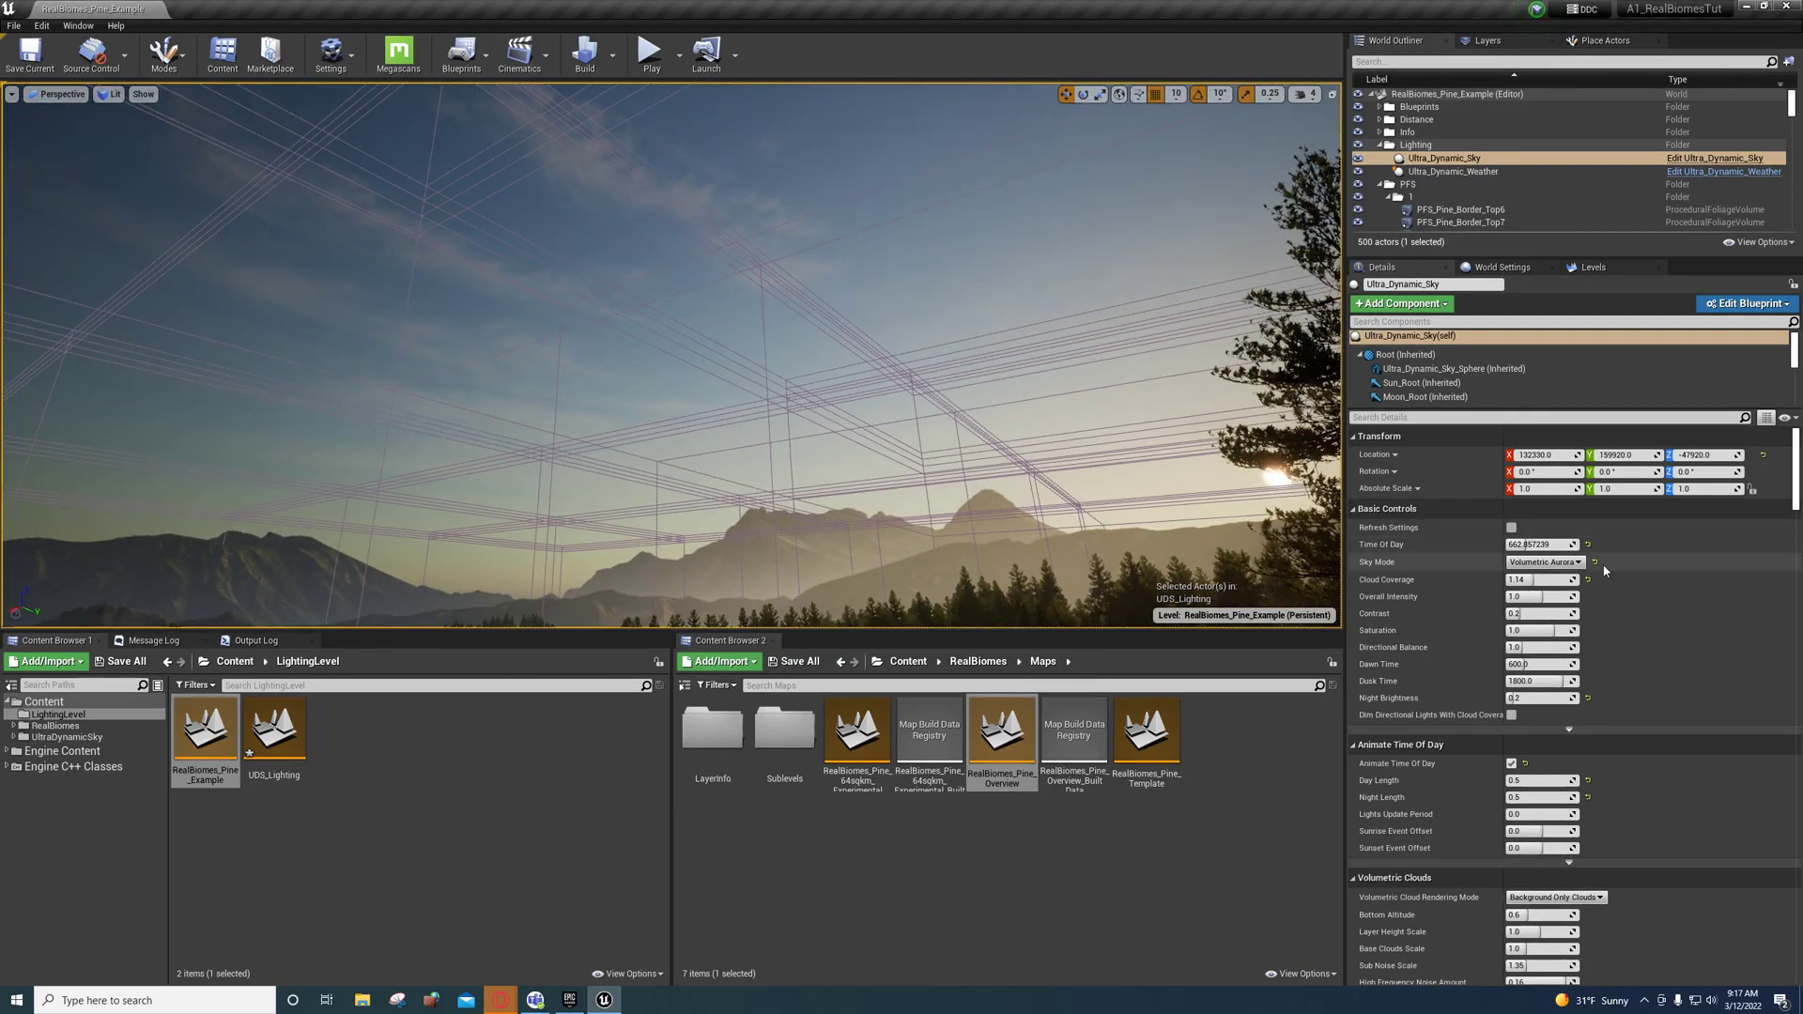
Return the sky mode of Ultra_Dynamic_Sky to 2D Dynamic Clouds.
left_click(1545, 562)
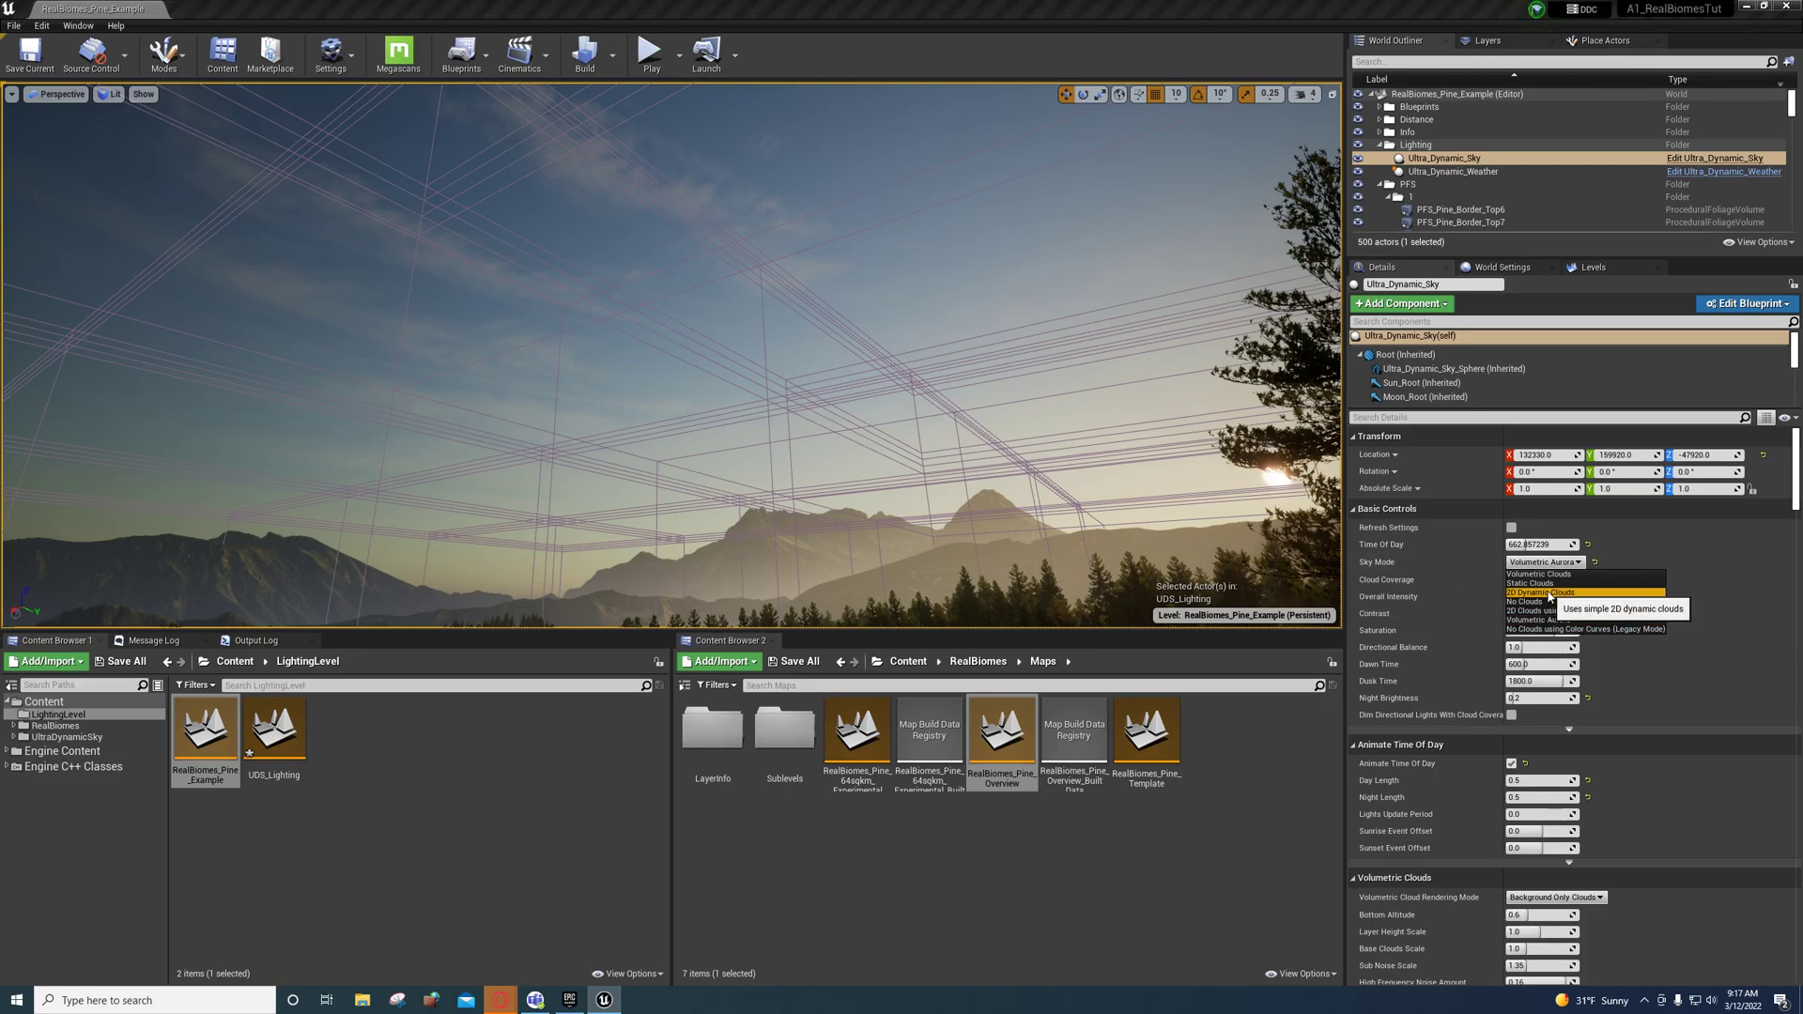
left_click(1545, 593)
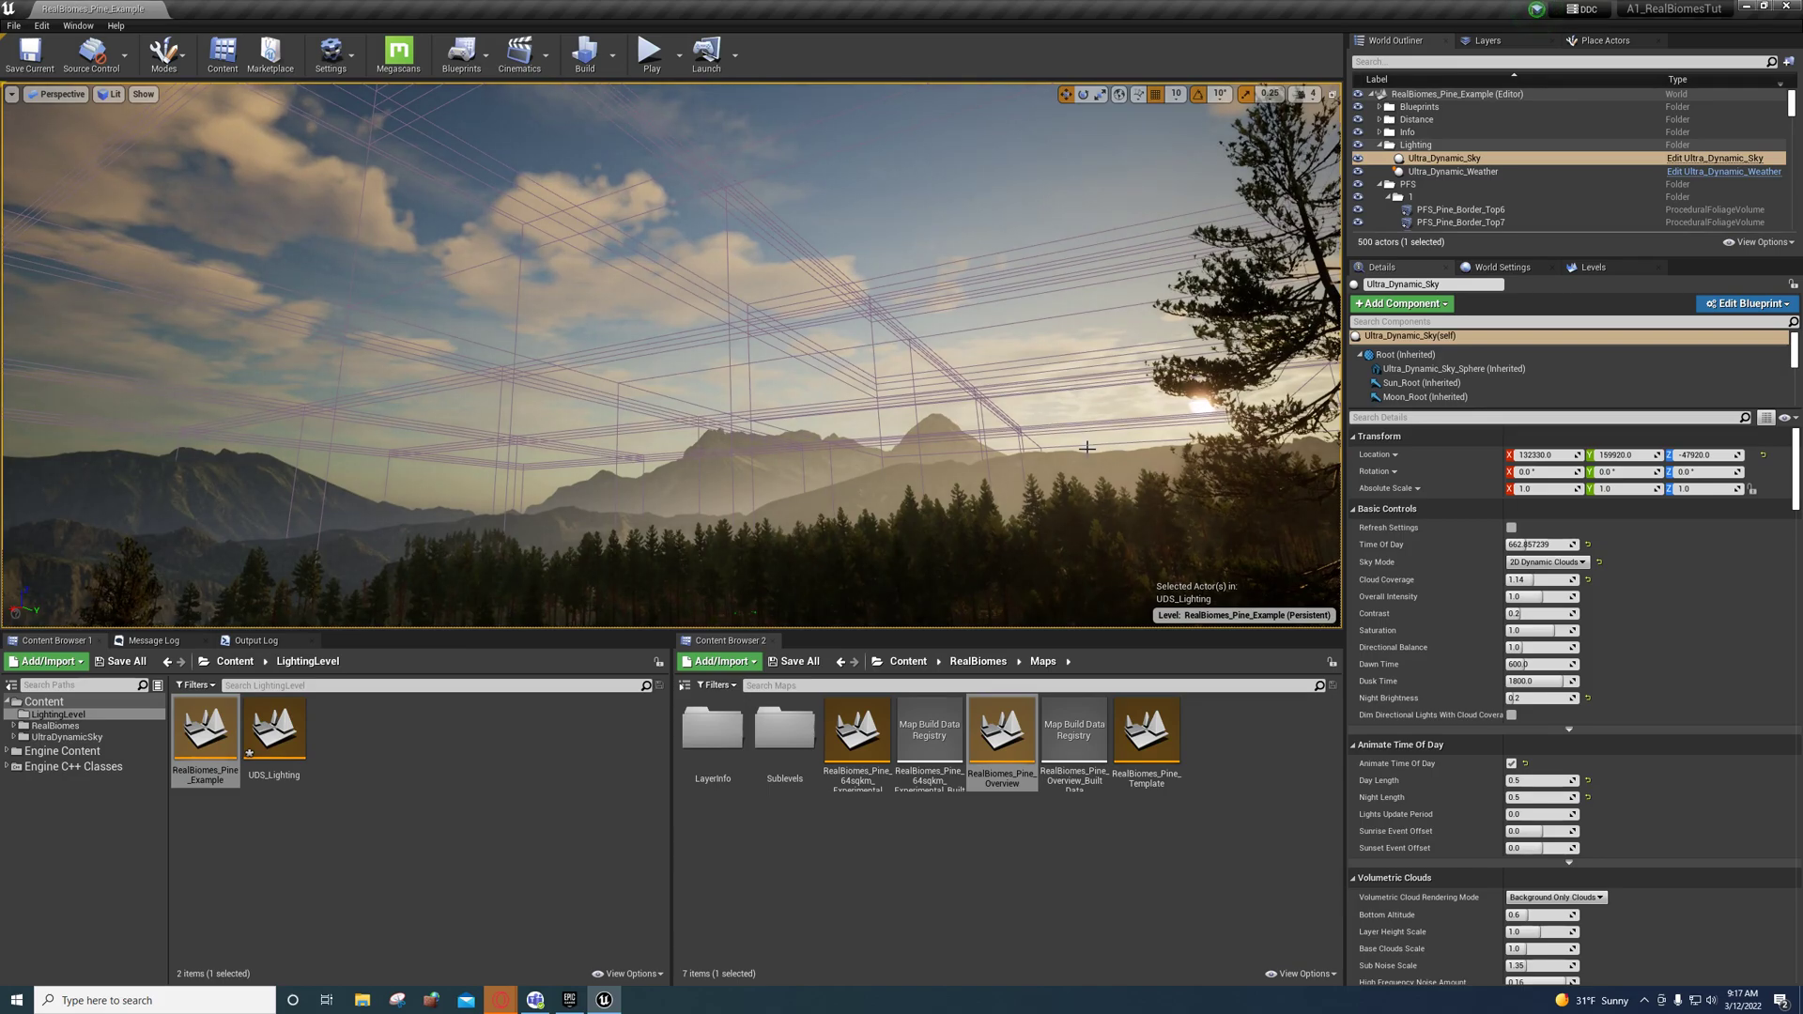
right_click_drag(1086, 448, 1079, 452)
Turn on the viewport's frame-rate display with the console command stat fps.
key("grave")
type("stat fps")
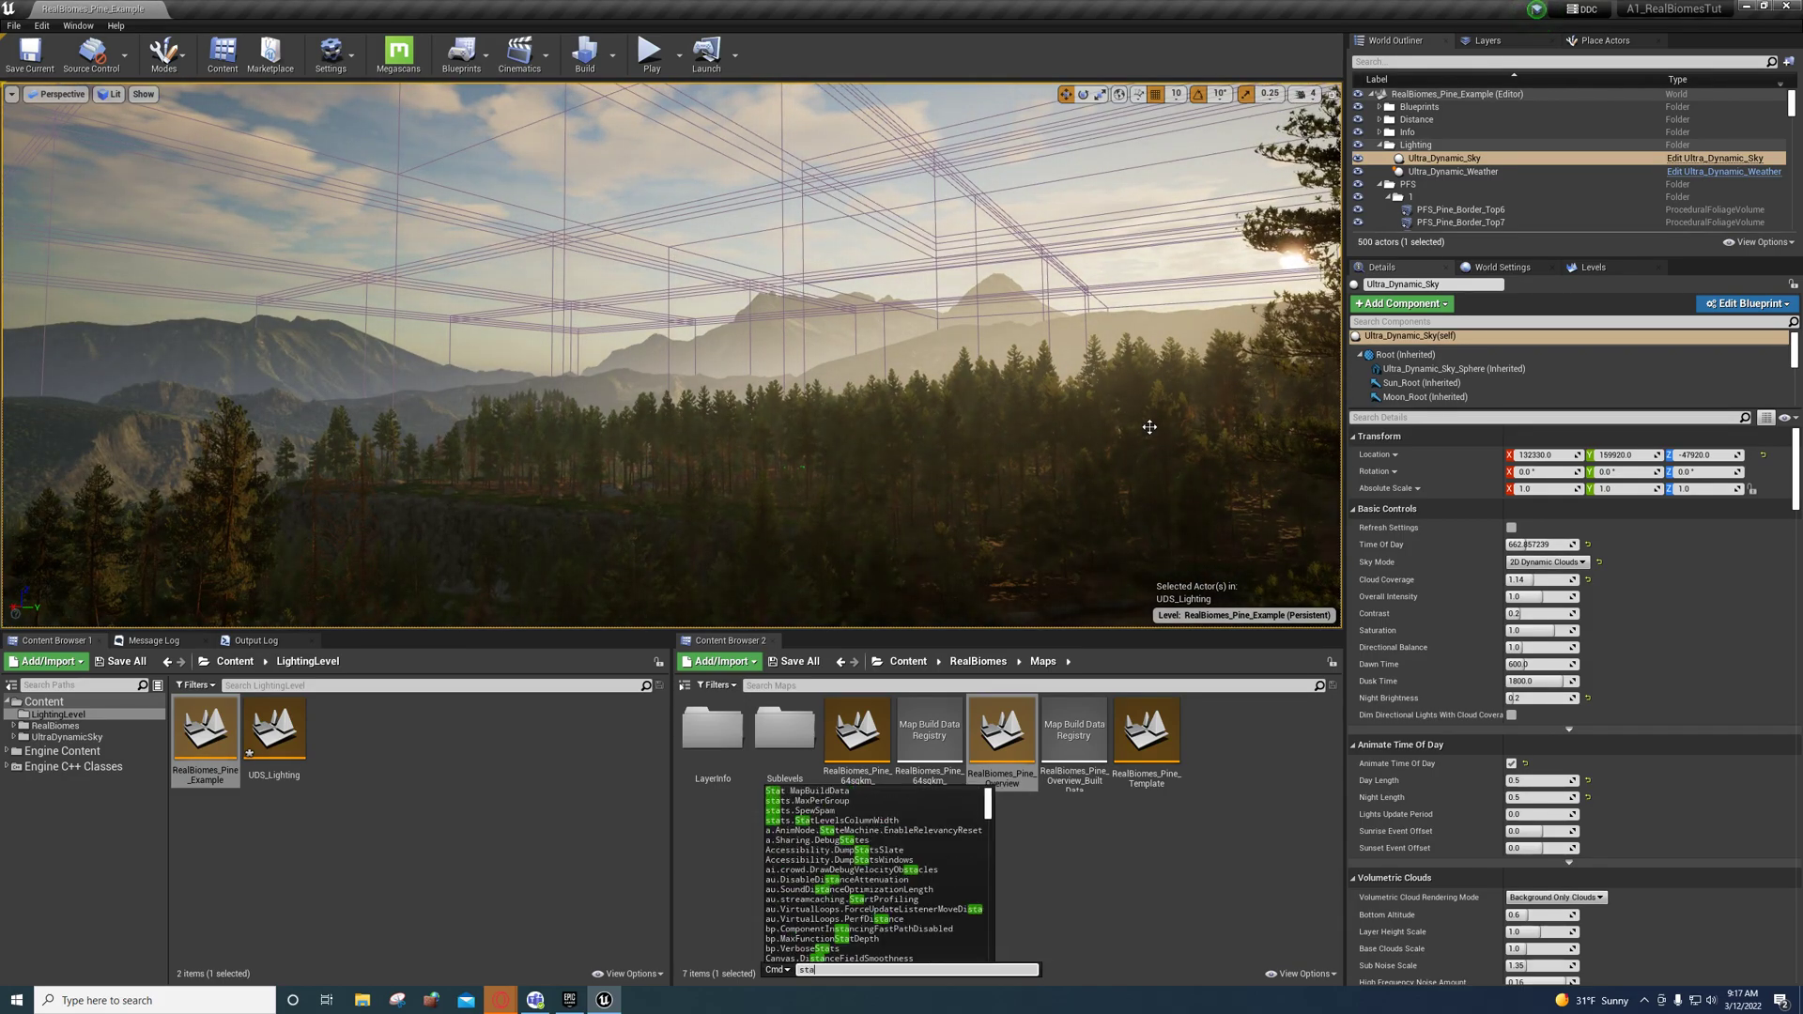
key("Return")
right_click_drag(1149, 427, 1069, 401)
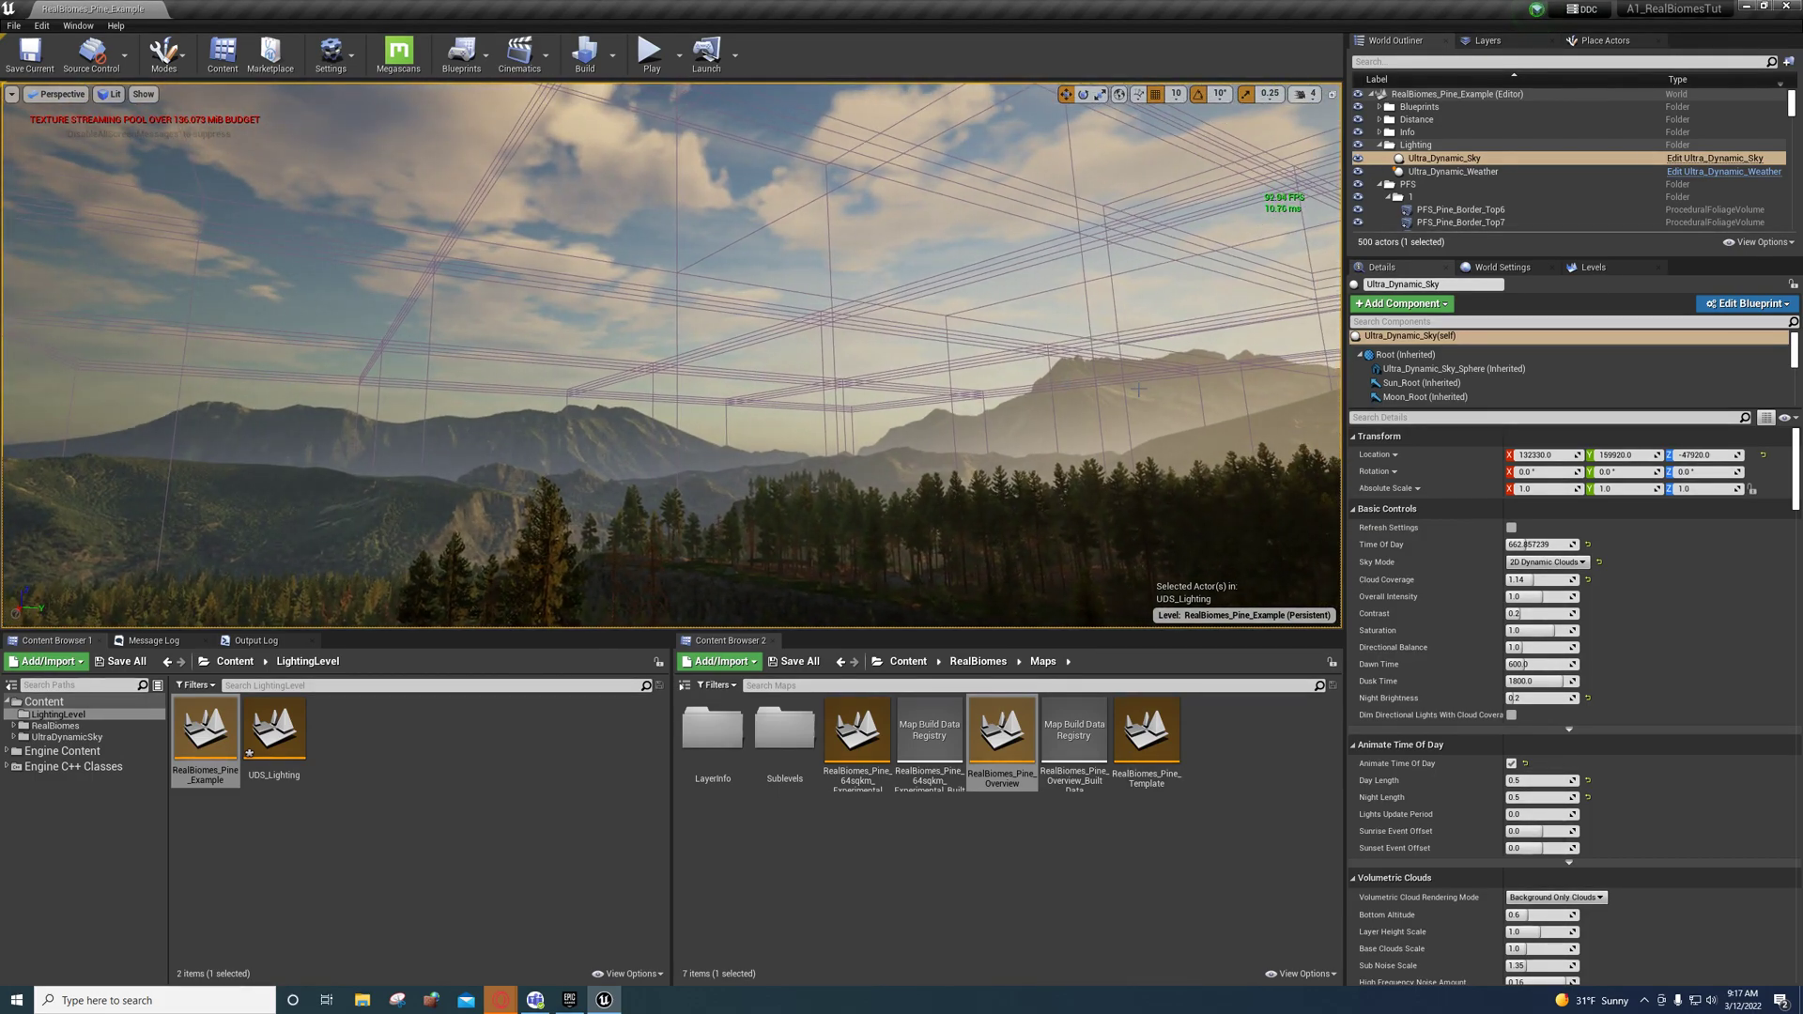
Set the sky mode to Volumetric Clouds and check its frame rate in the viewport.
left_click(1545, 562)
left_click(1545, 578)
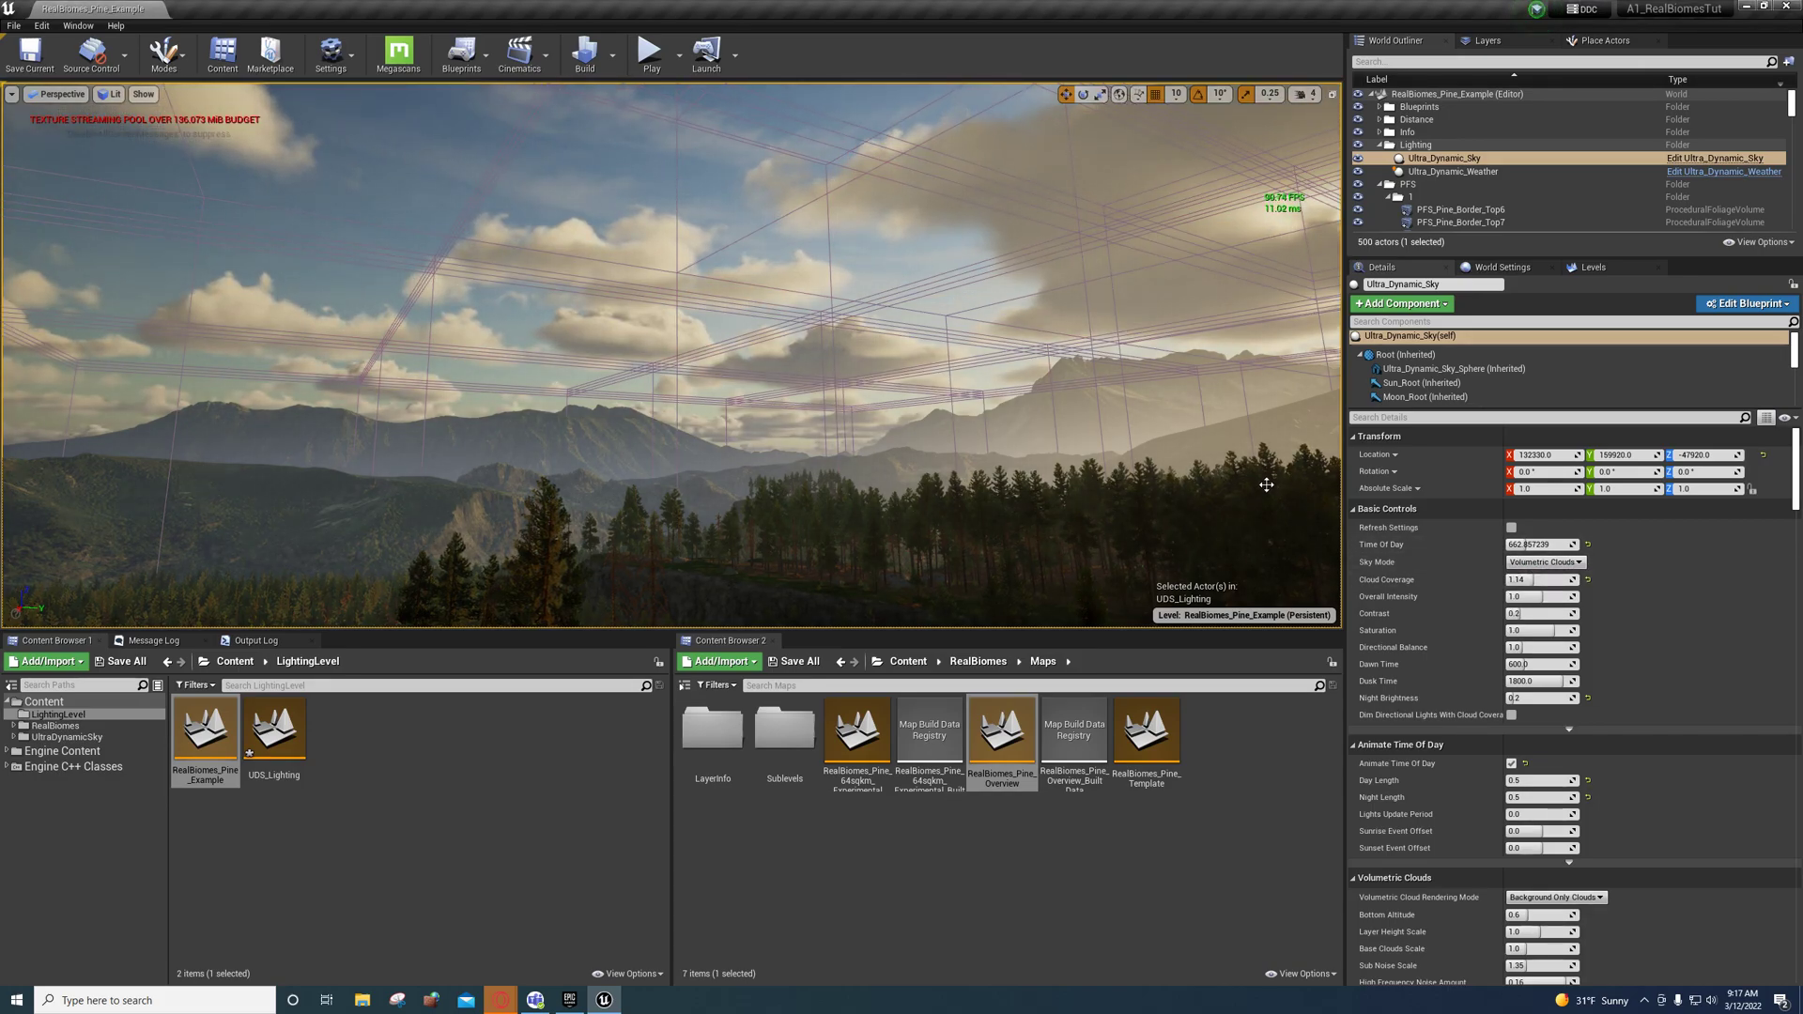
right_click_drag(1266, 473, 1342, 467)
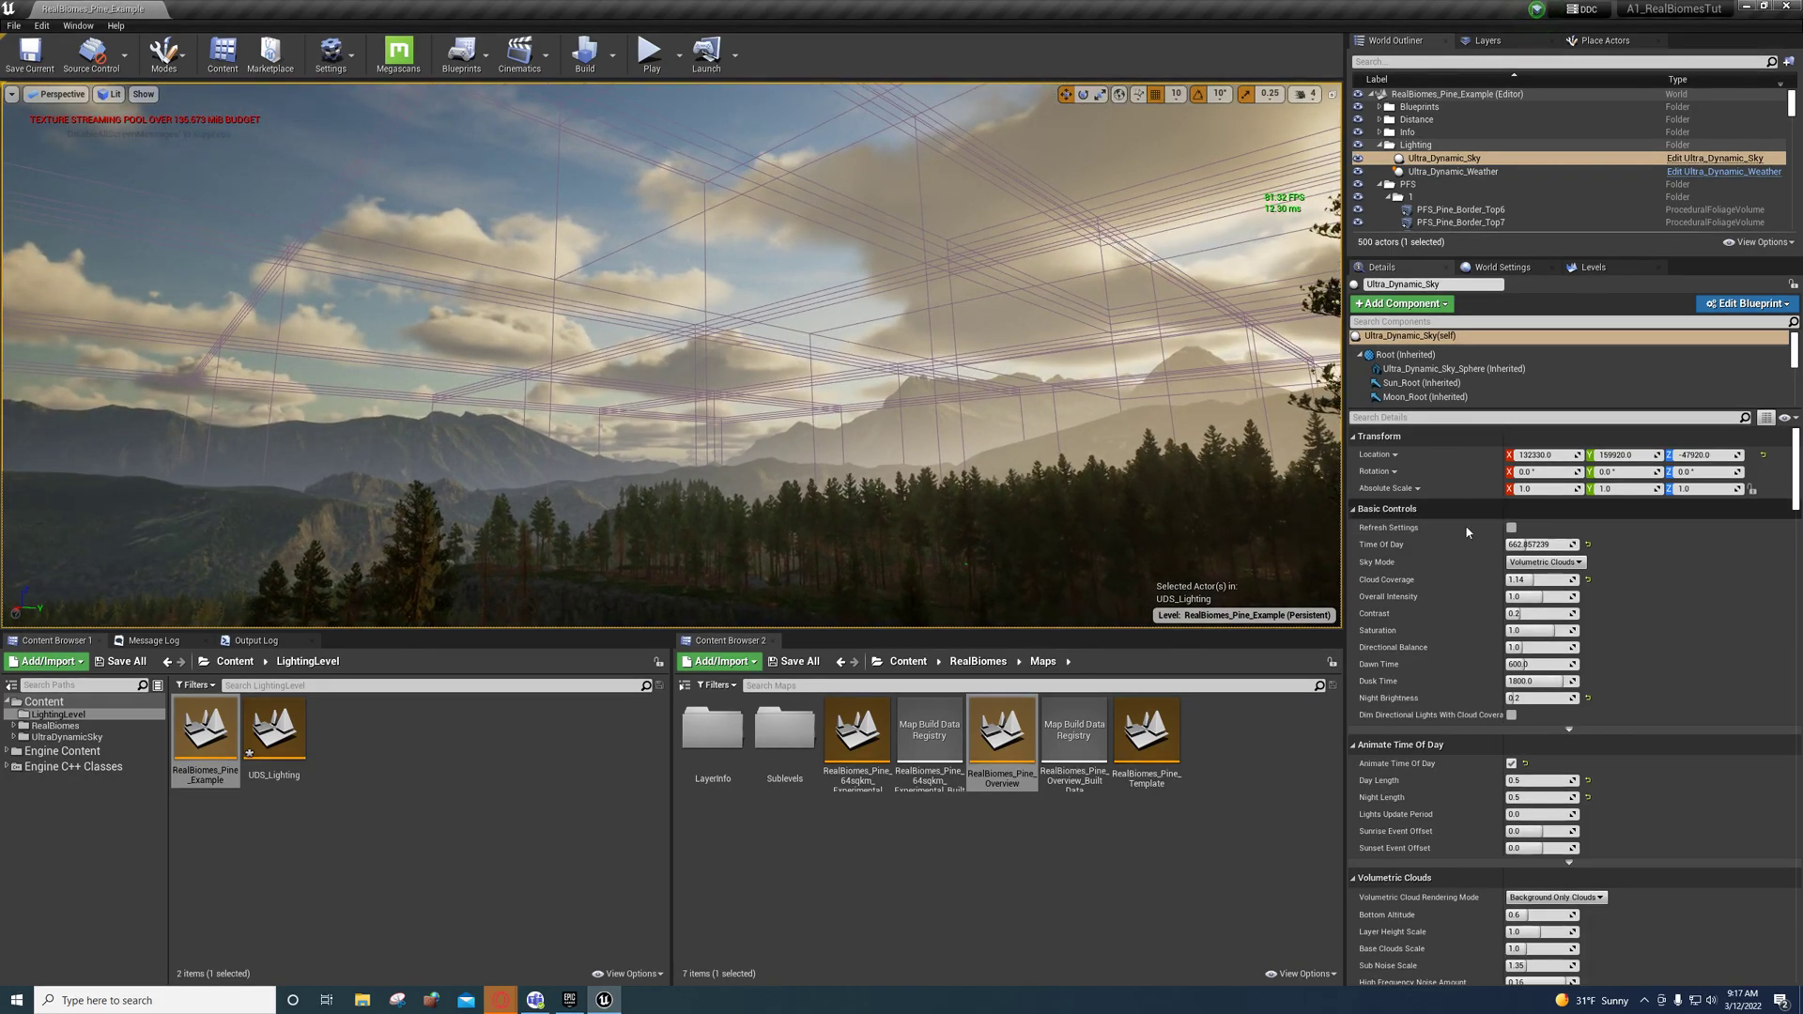
Set the sky mode of Ultra_Dynamic_Sky to 2D Clouds using Color Curves (Legacy Mode) and inspect the sky and meadow.
left_click(1545, 561)
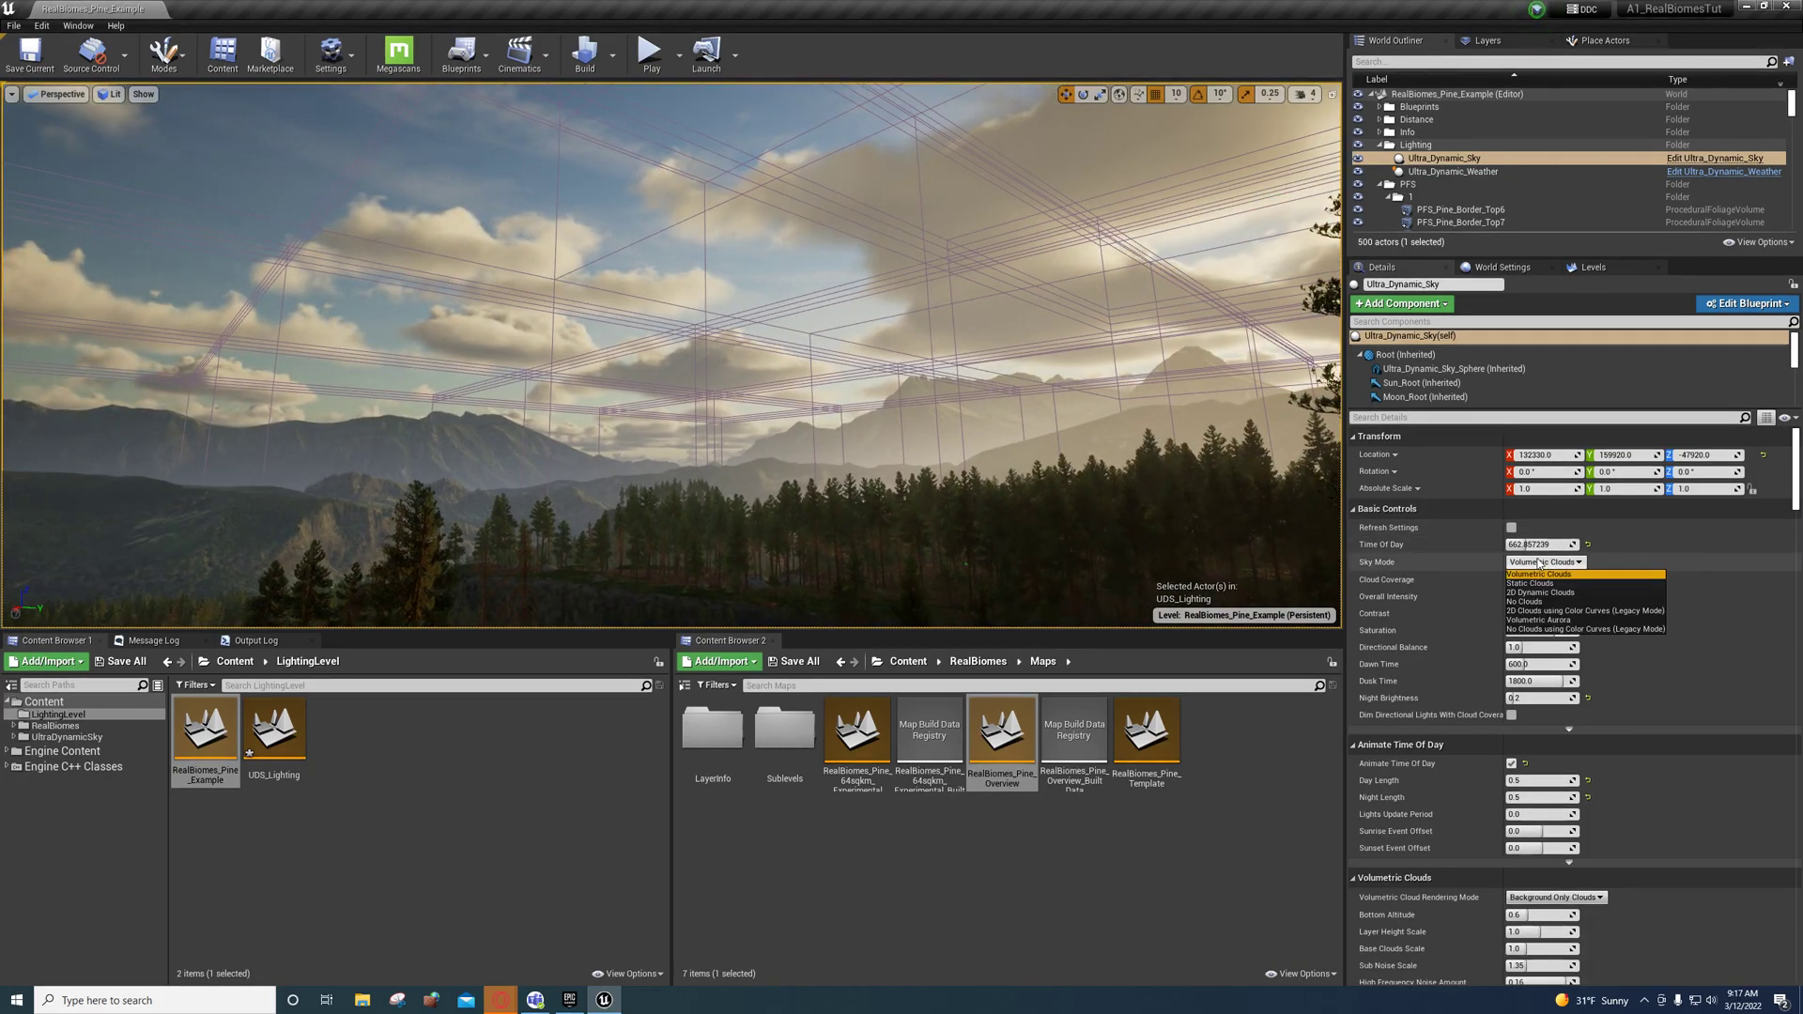
left_click(1553, 611)
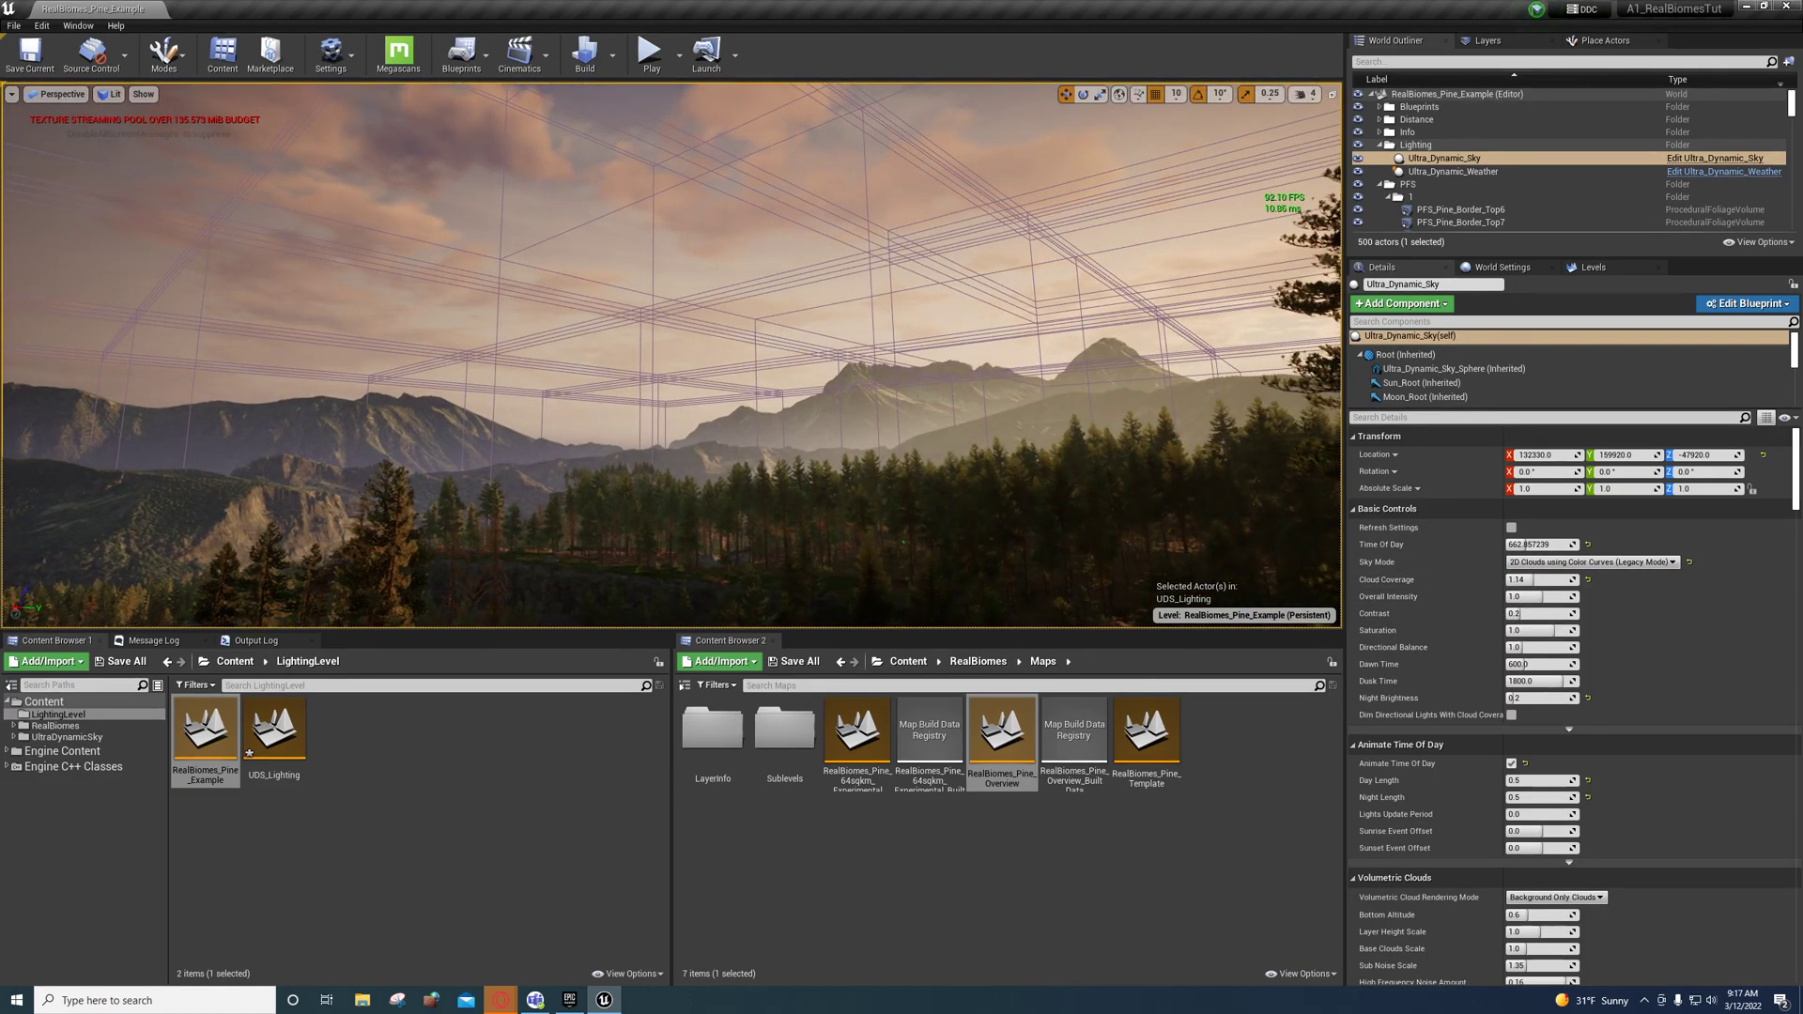
right_click_drag(672, 357, 695, 498)
right_click_drag(930, 531, 930, 530)
right_click_drag(1115, 476, 1116, 486)
left_click(1575, 563)
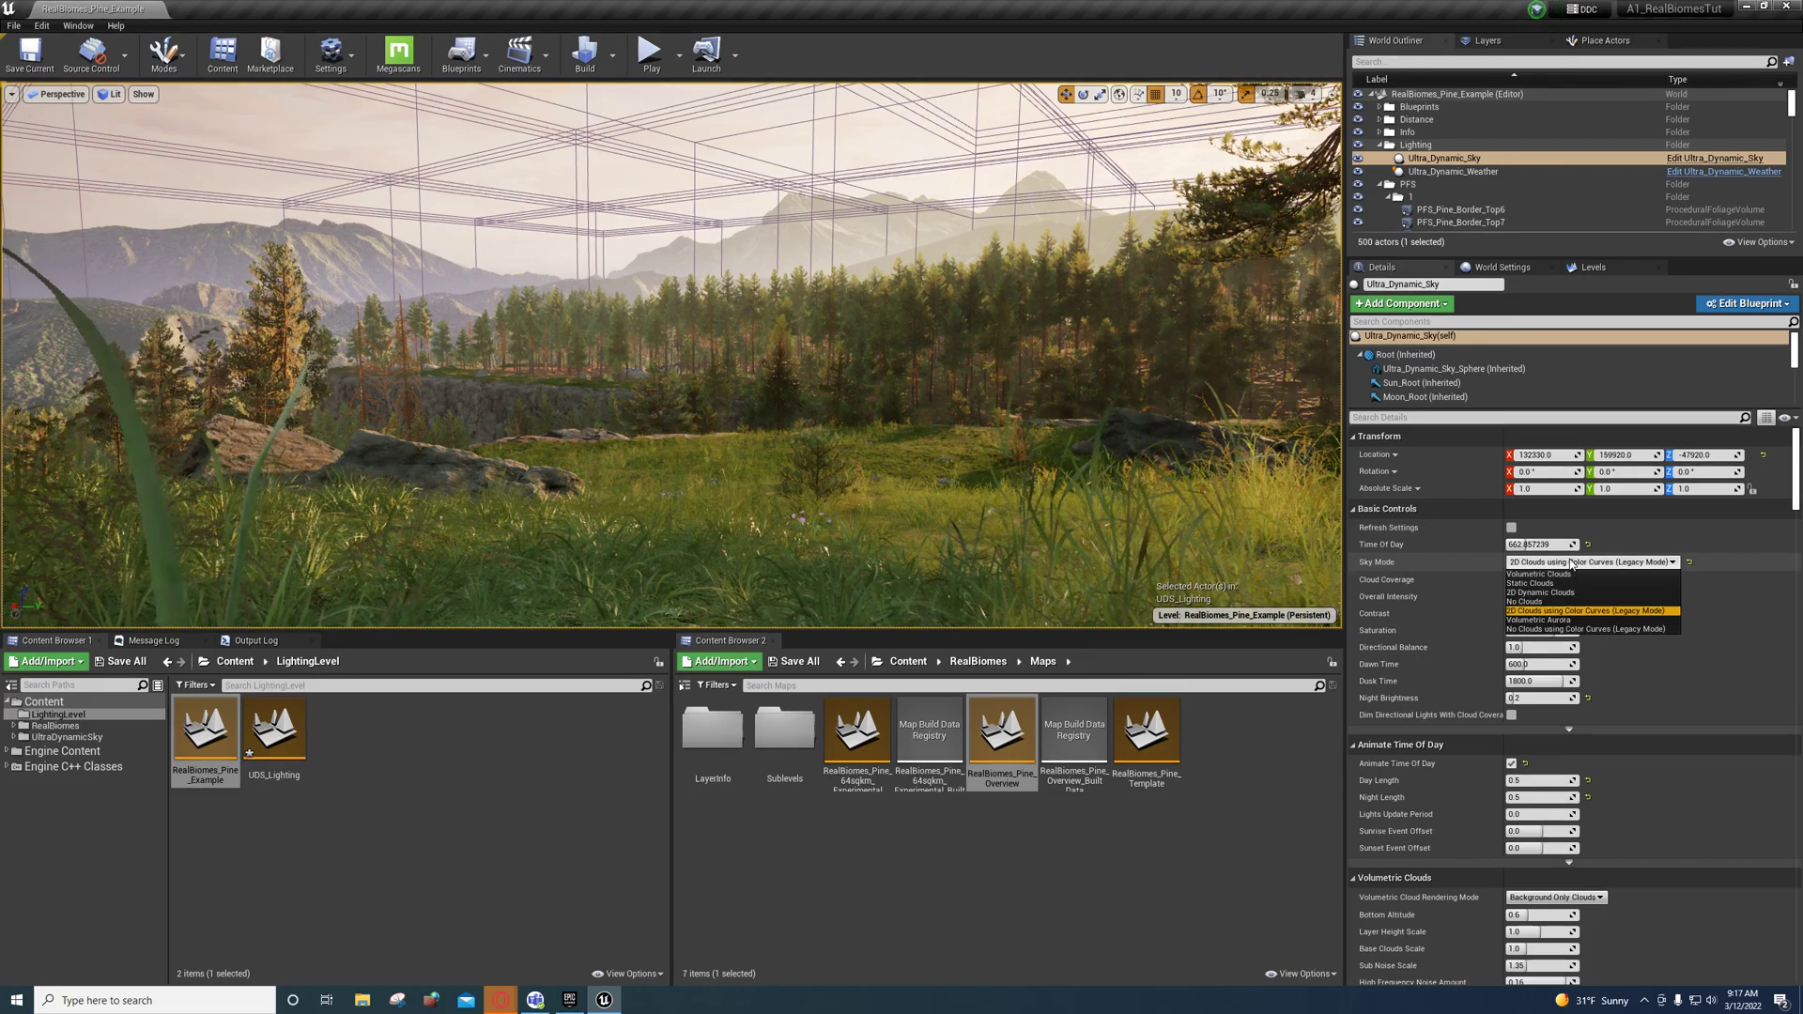
left_click(1592, 610)
Turn off Distance Field Shadows on the sky's Sun component and inspect the trees and grass.
scroll(1608, 601, "down", 2)
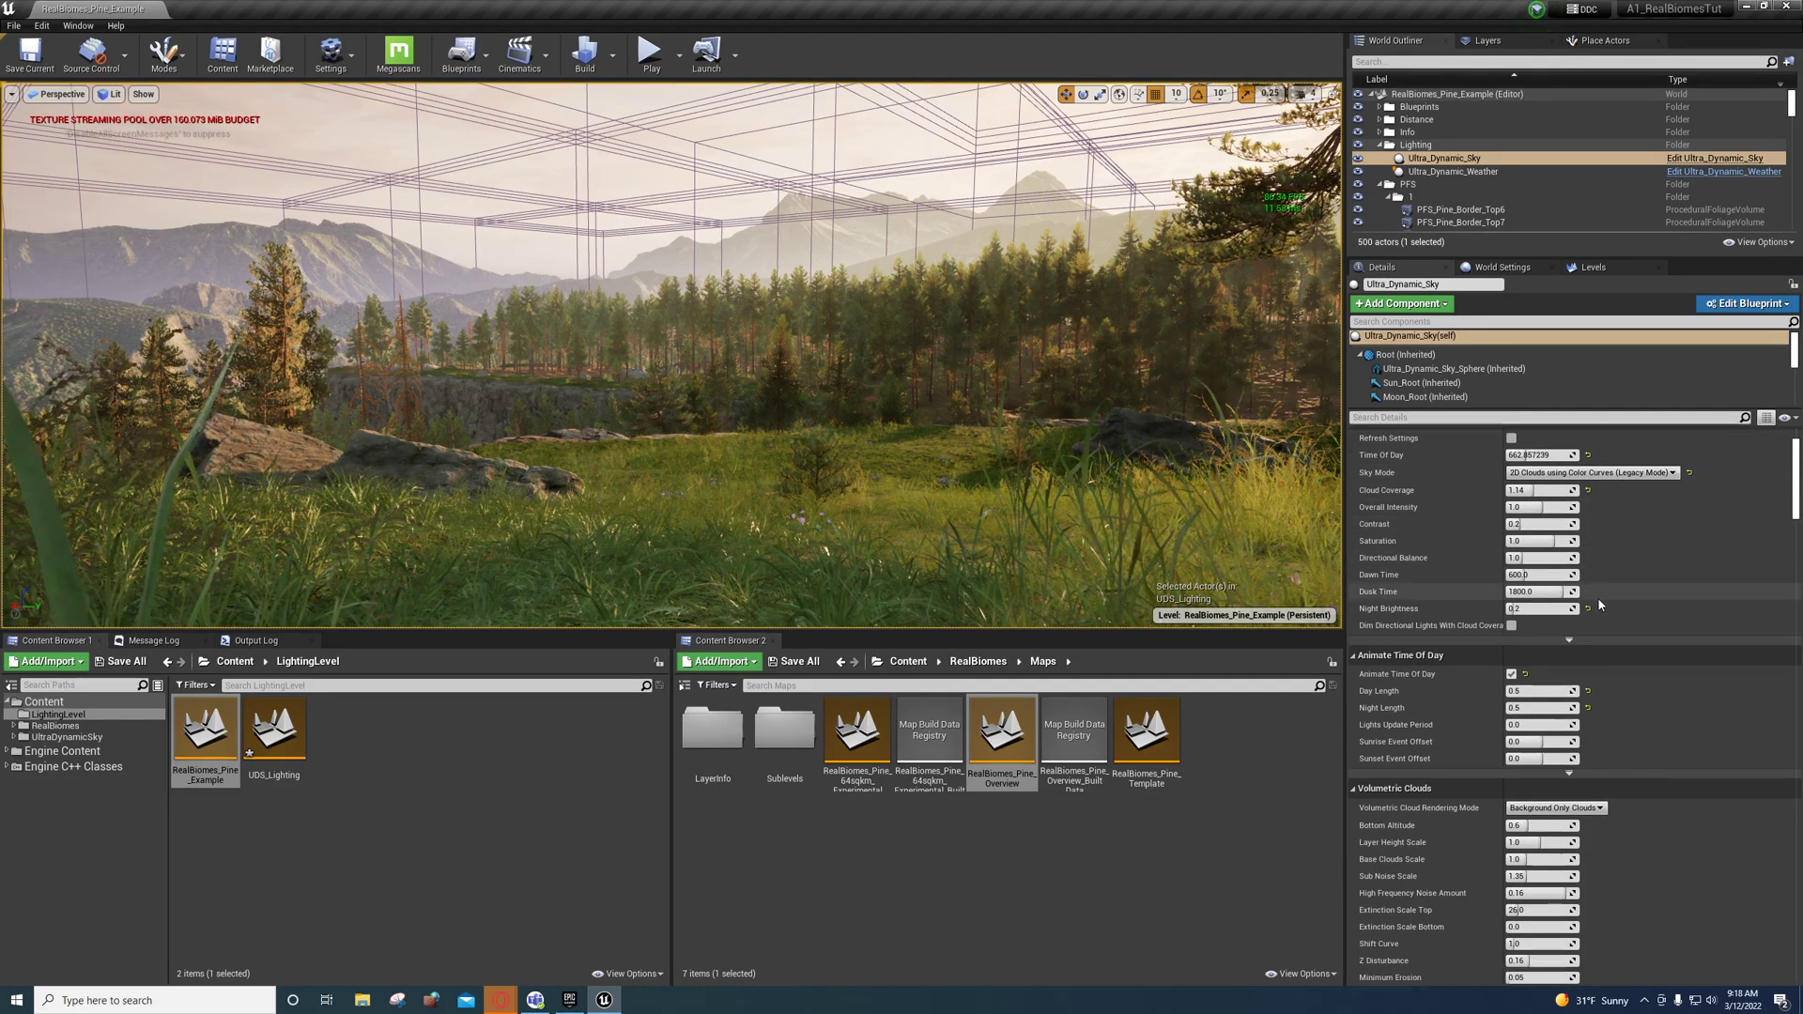
scroll(1653, 563, "up", 2)
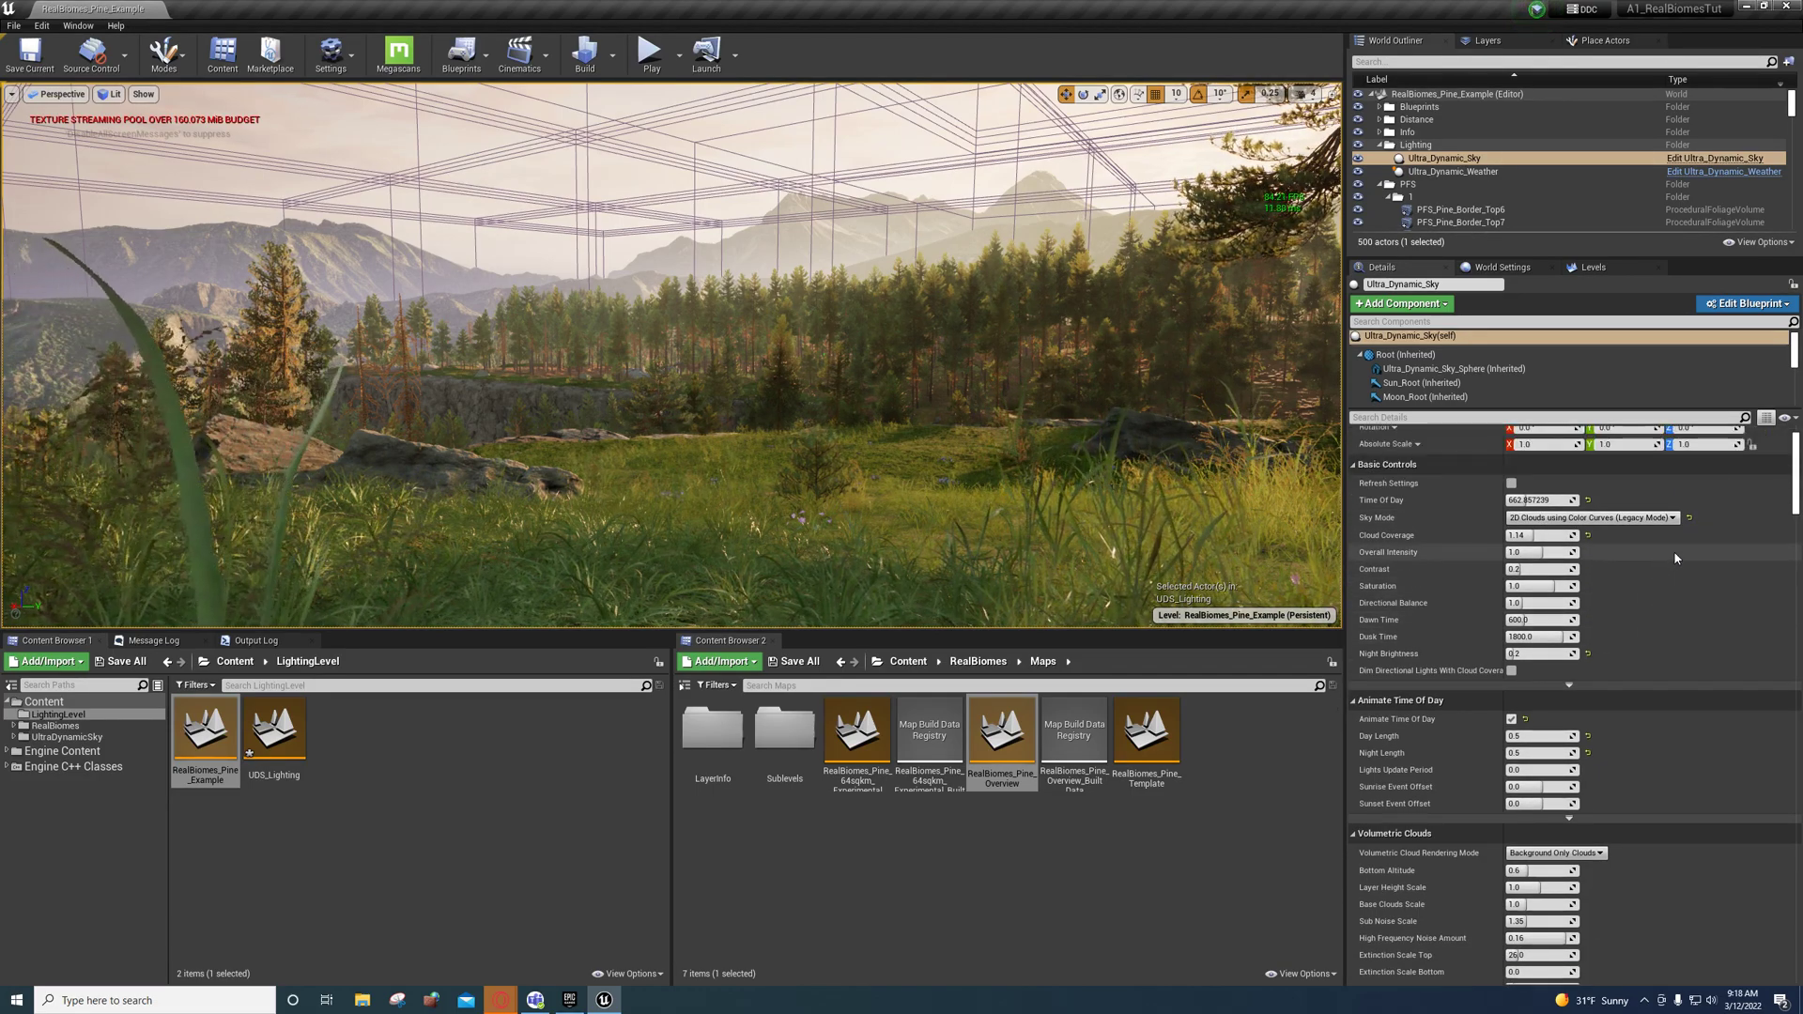
scroll(1463, 380, "down", 1)
scroll(1463, 380, "down", 1)
left_click(1456, 381)
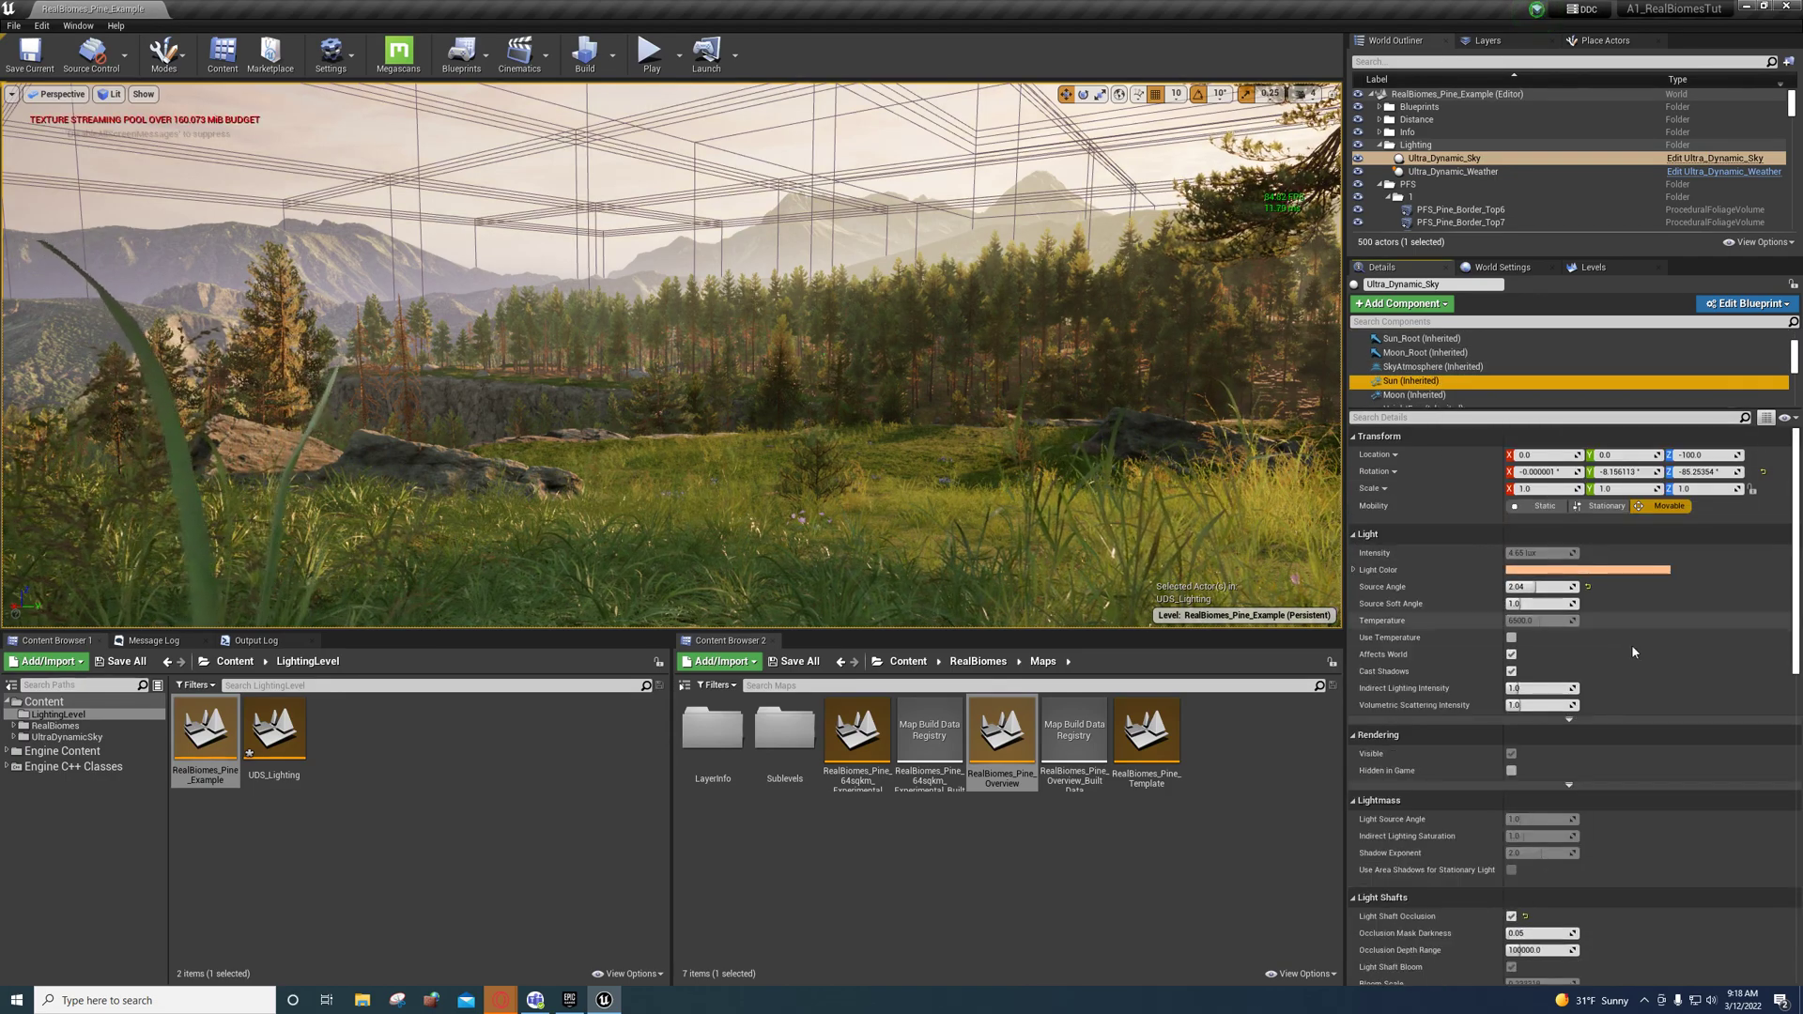
scroll(1639, 648, "down", 3)
scroll(1634, 650, "down", 9)
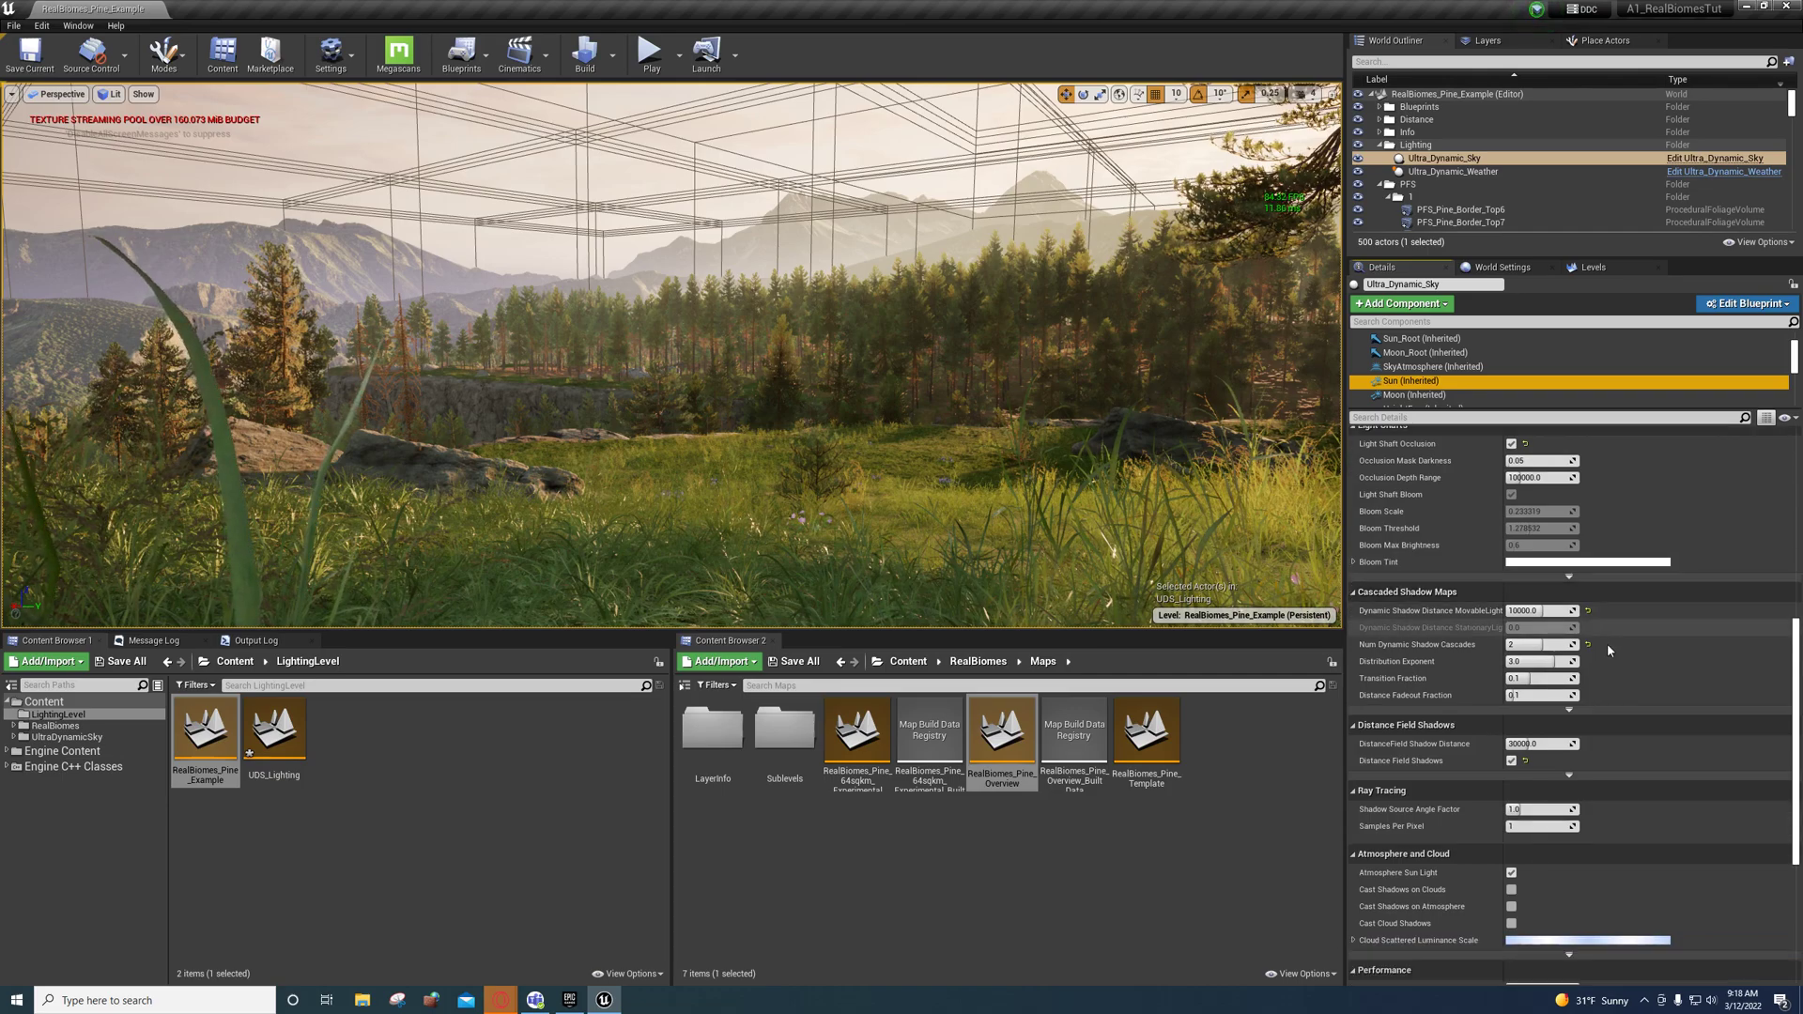
left_click(1510, 694)
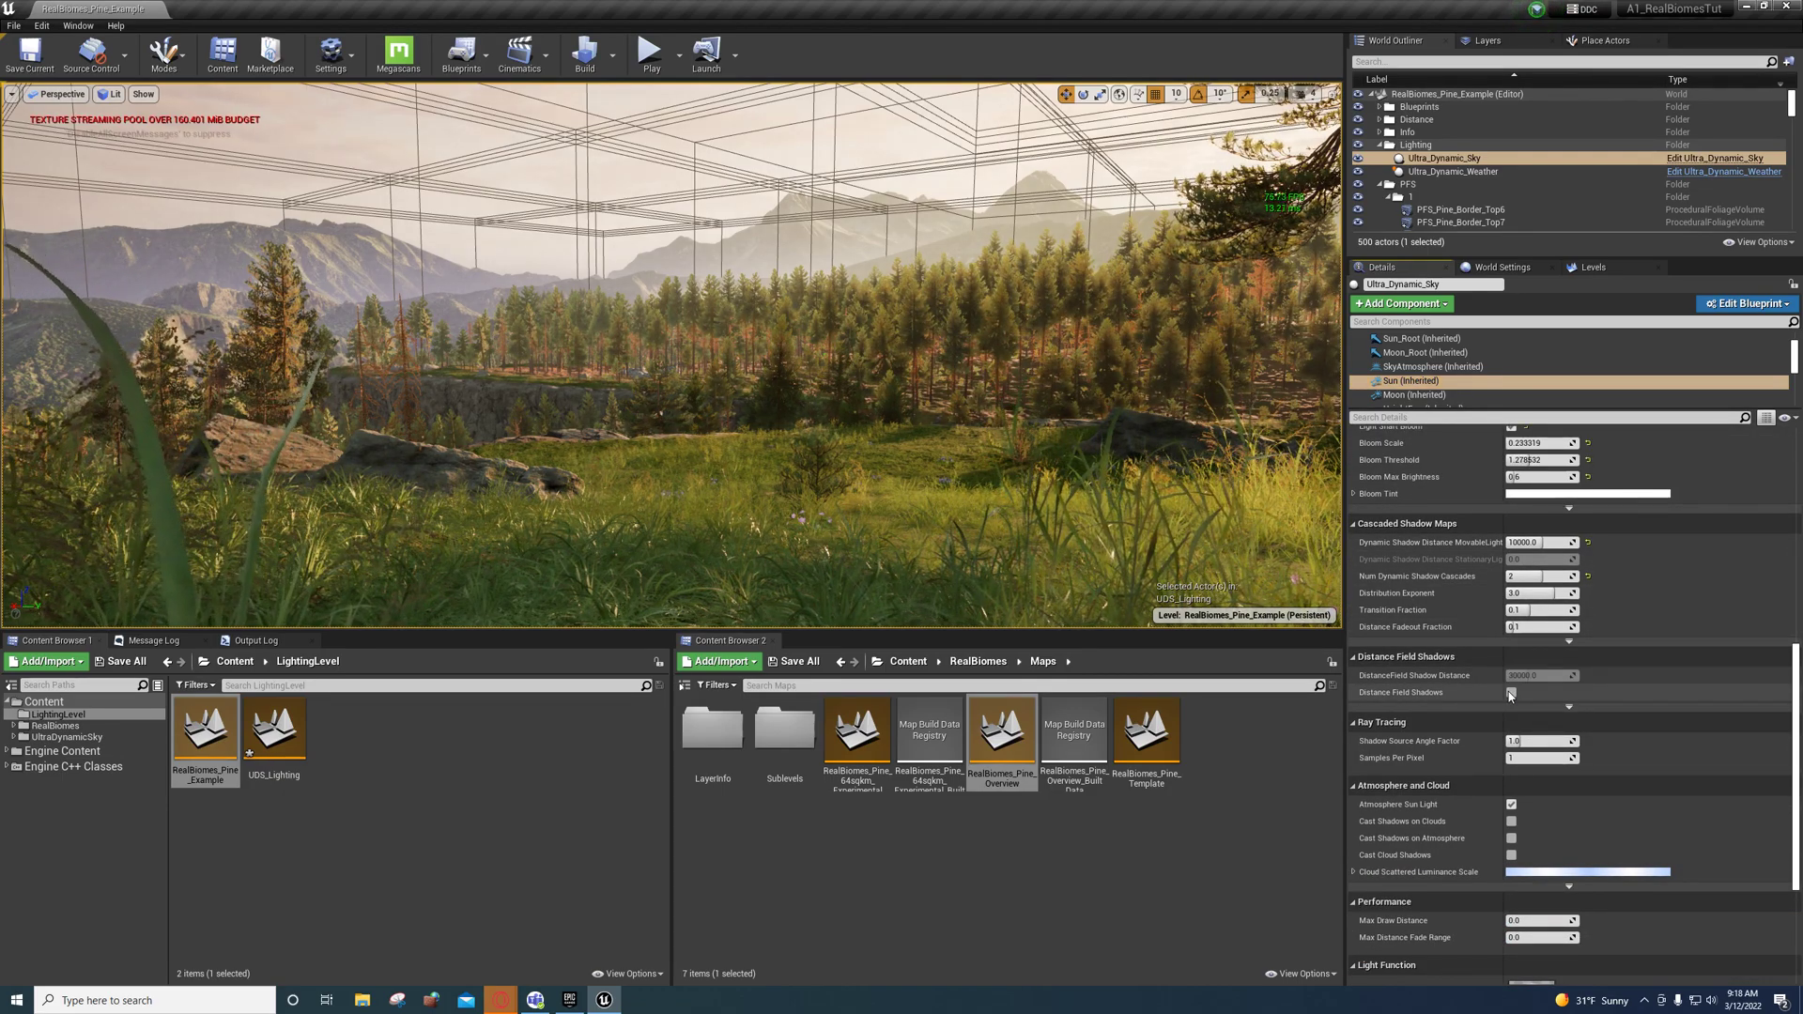
right_click_drag(1080, 451, 986, 376)
right_click_drag(1066, 544, 1142, 596)
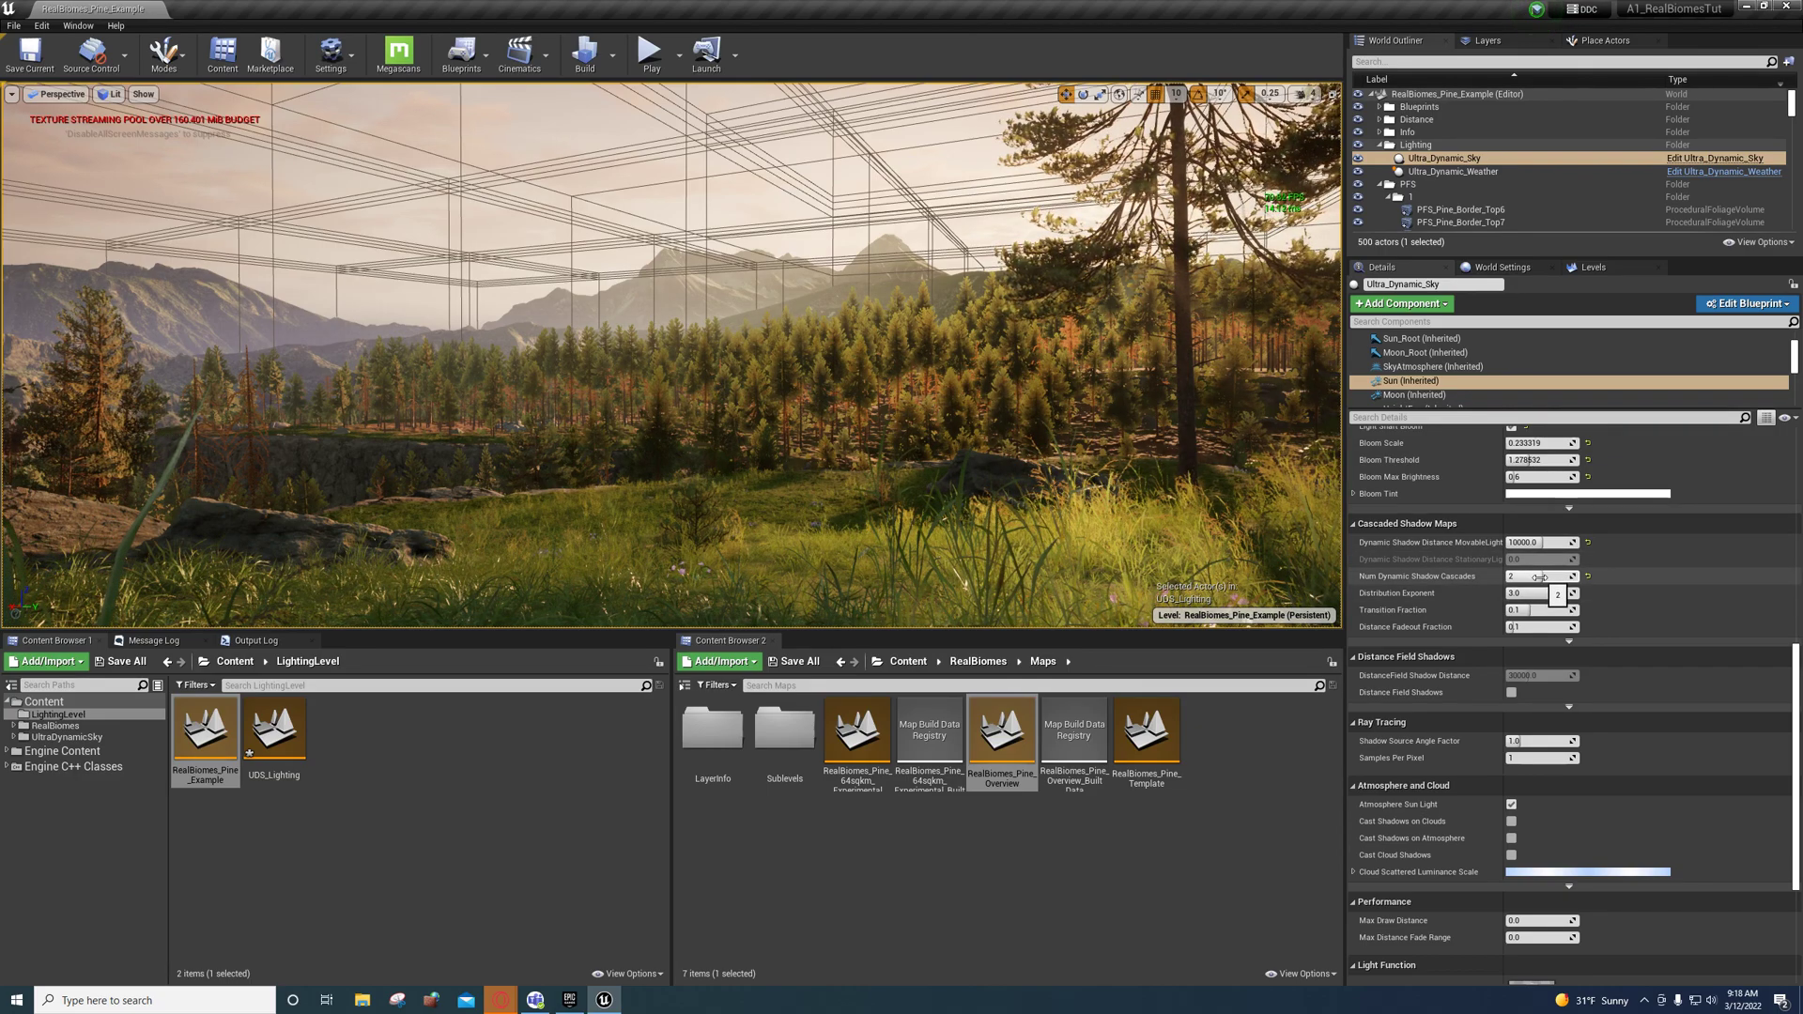
Set the Sun's Num Dynamic Shadow Cascades to 1 and inspect the tree shadows on the grass up close.
mouse_move(1392, 584)
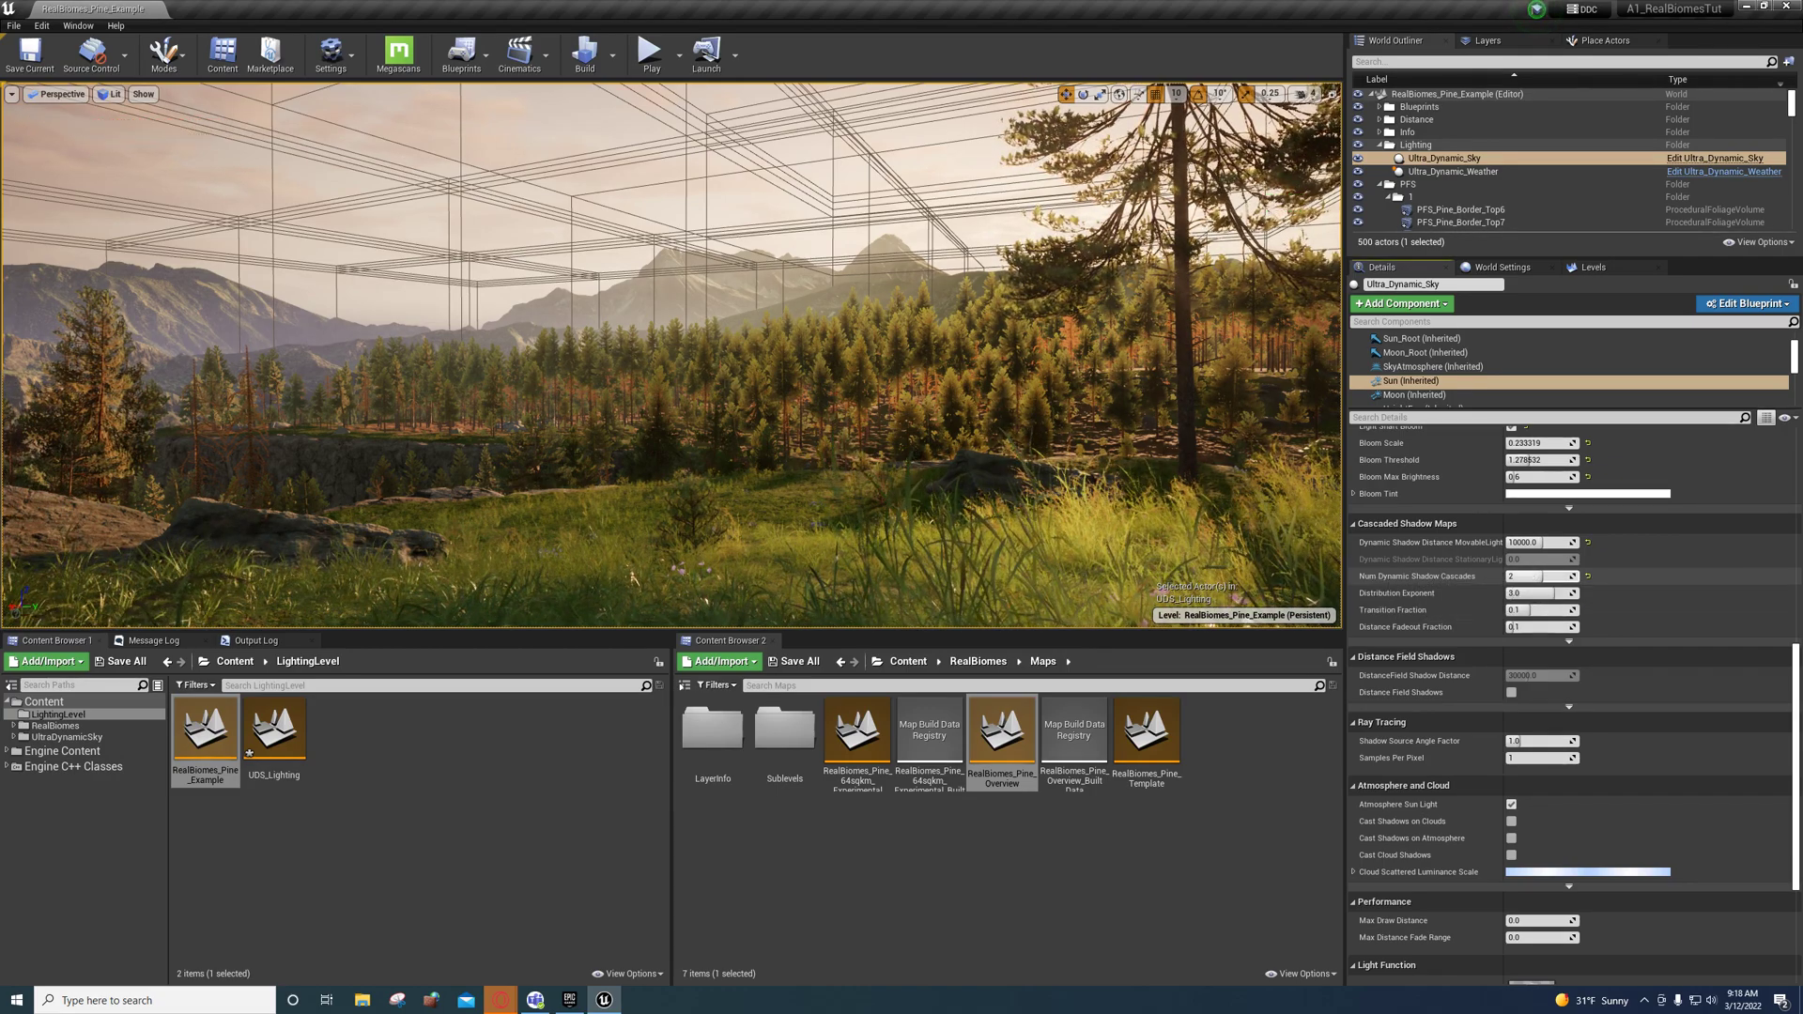
left_click_drag(1540, 575, 1522, 575)
right_click_drag(940, 394, 996, 418)
key("w")
right_click_drag(939, 332, 944, 399)
key("s")
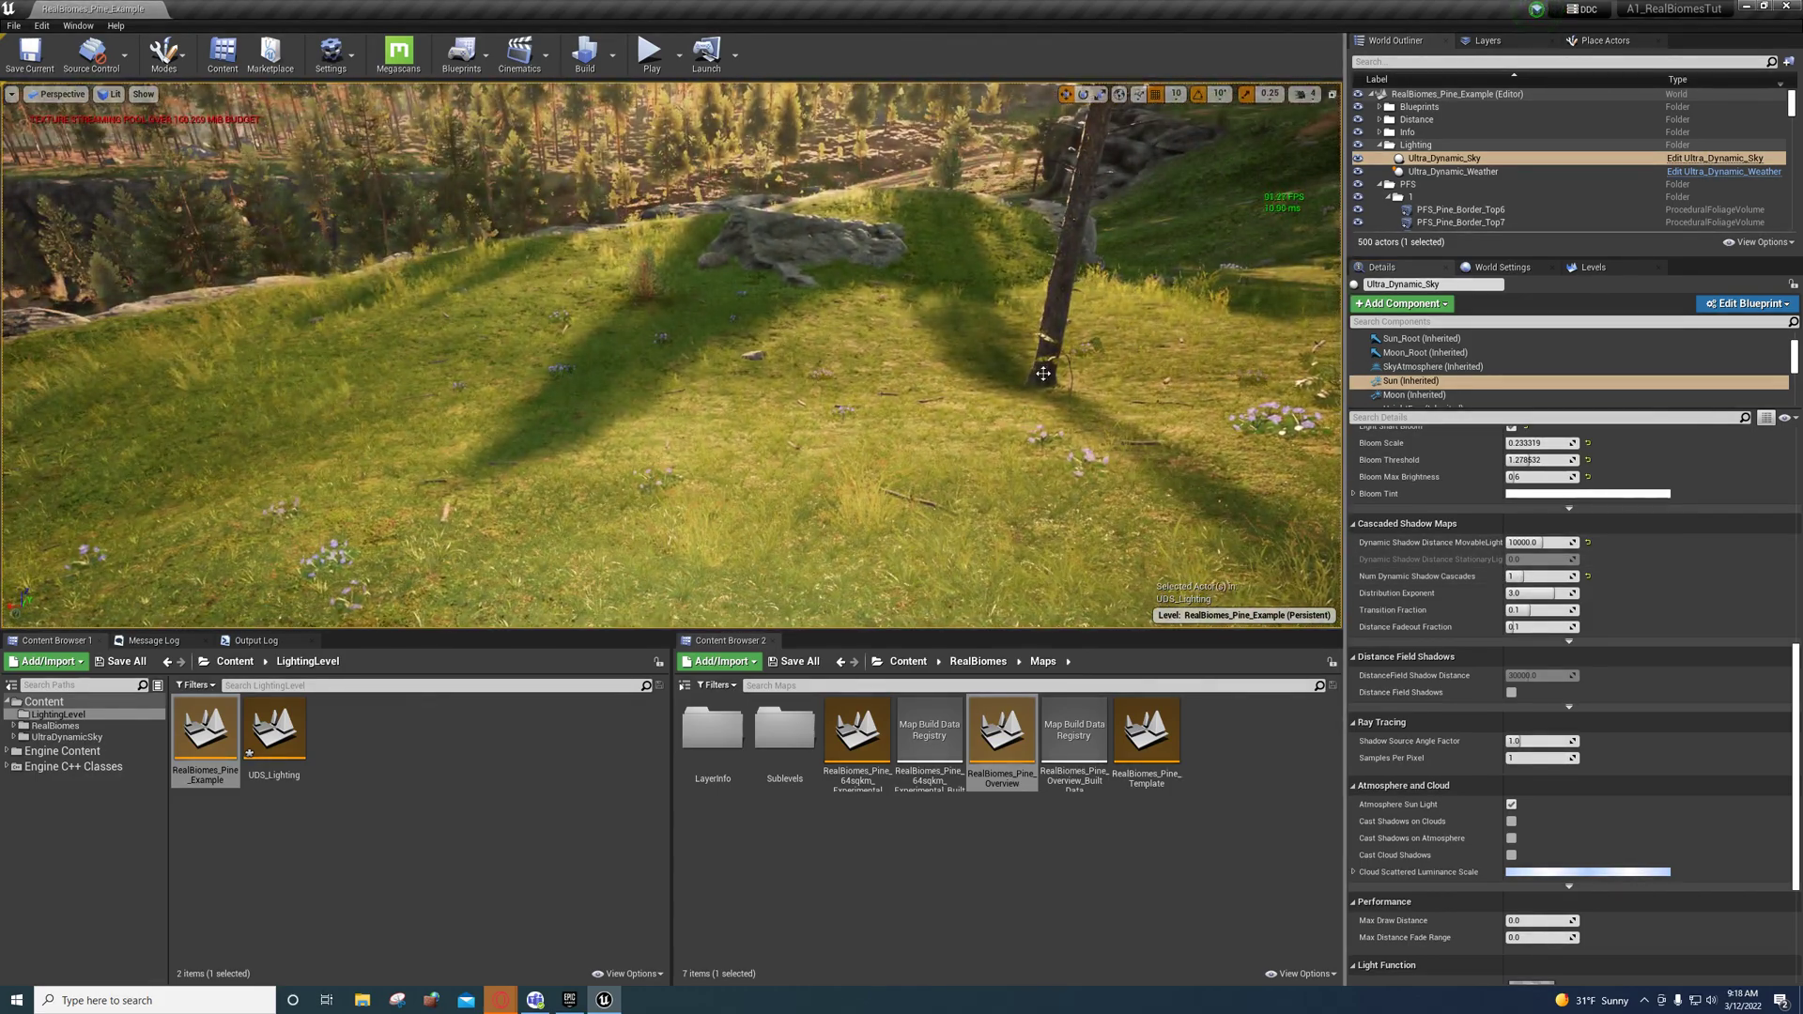
right_click_drag(1085, 429, 973, 501)
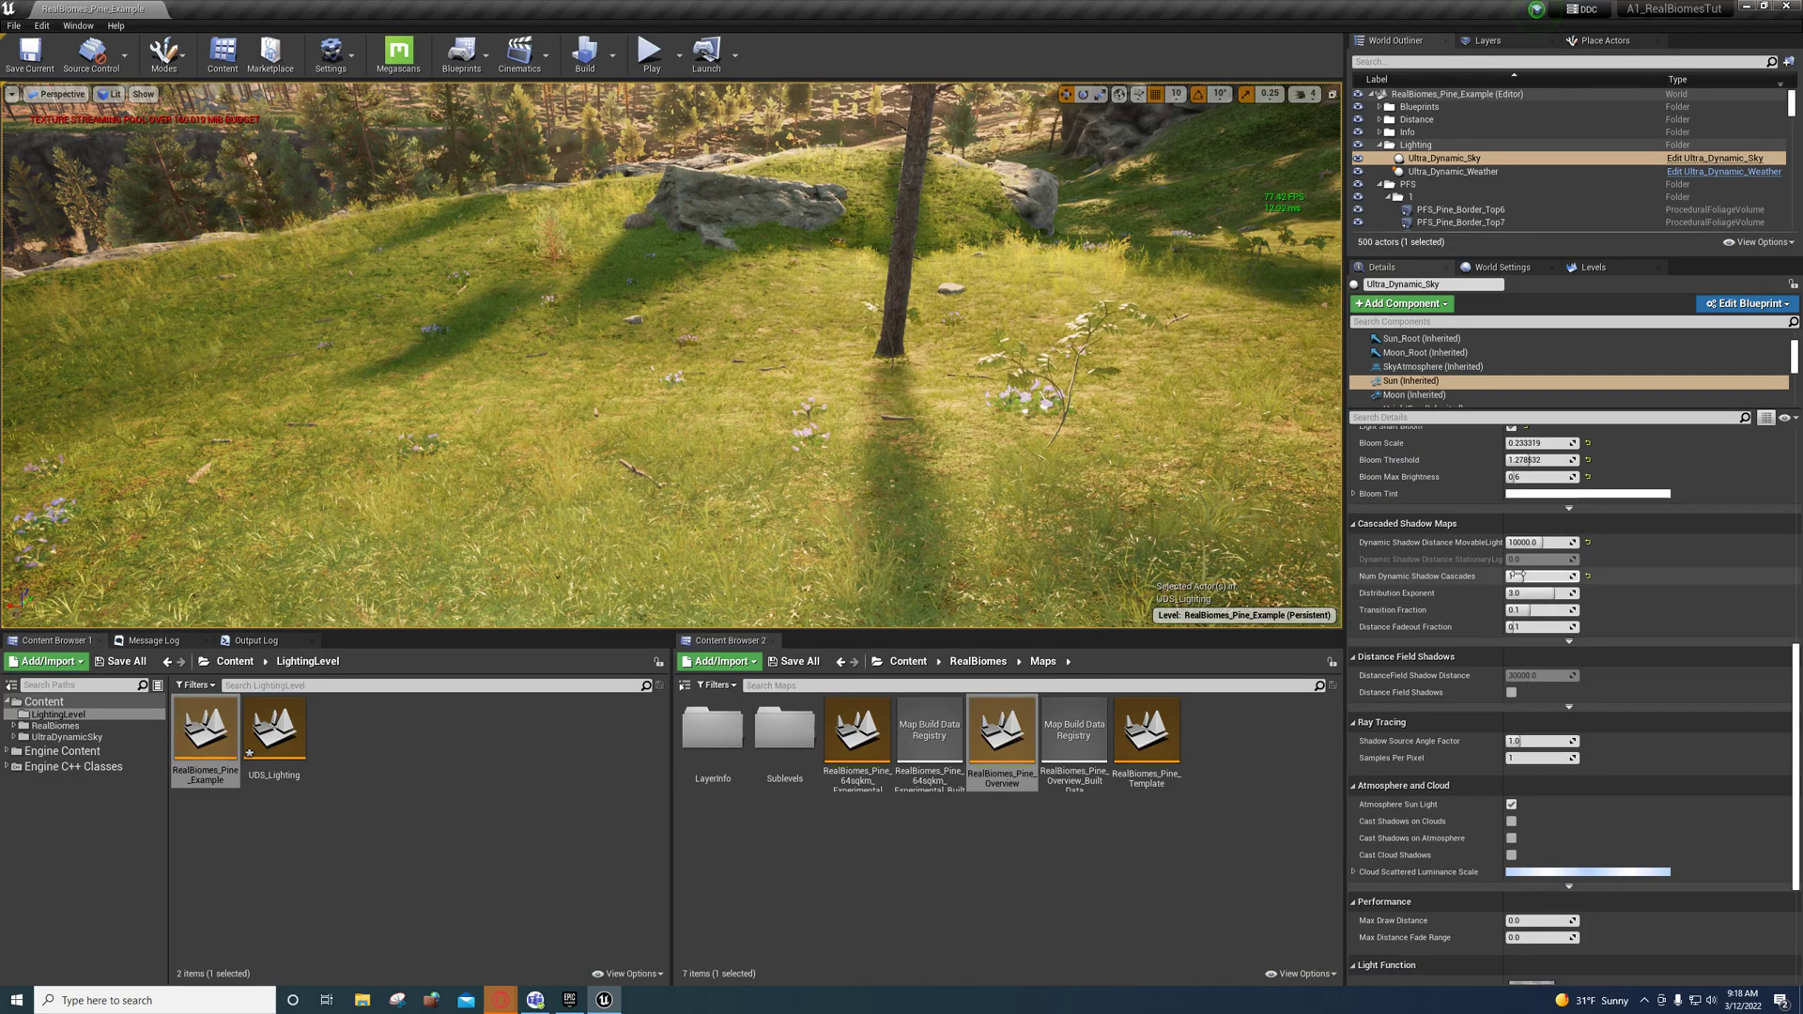
Raise Num Dynamic Shadow Cascades to 4 and check shadow detail and frame rate across the meadow, rocks and forest.
left_click_drag(1545, 577, 1566, 577)
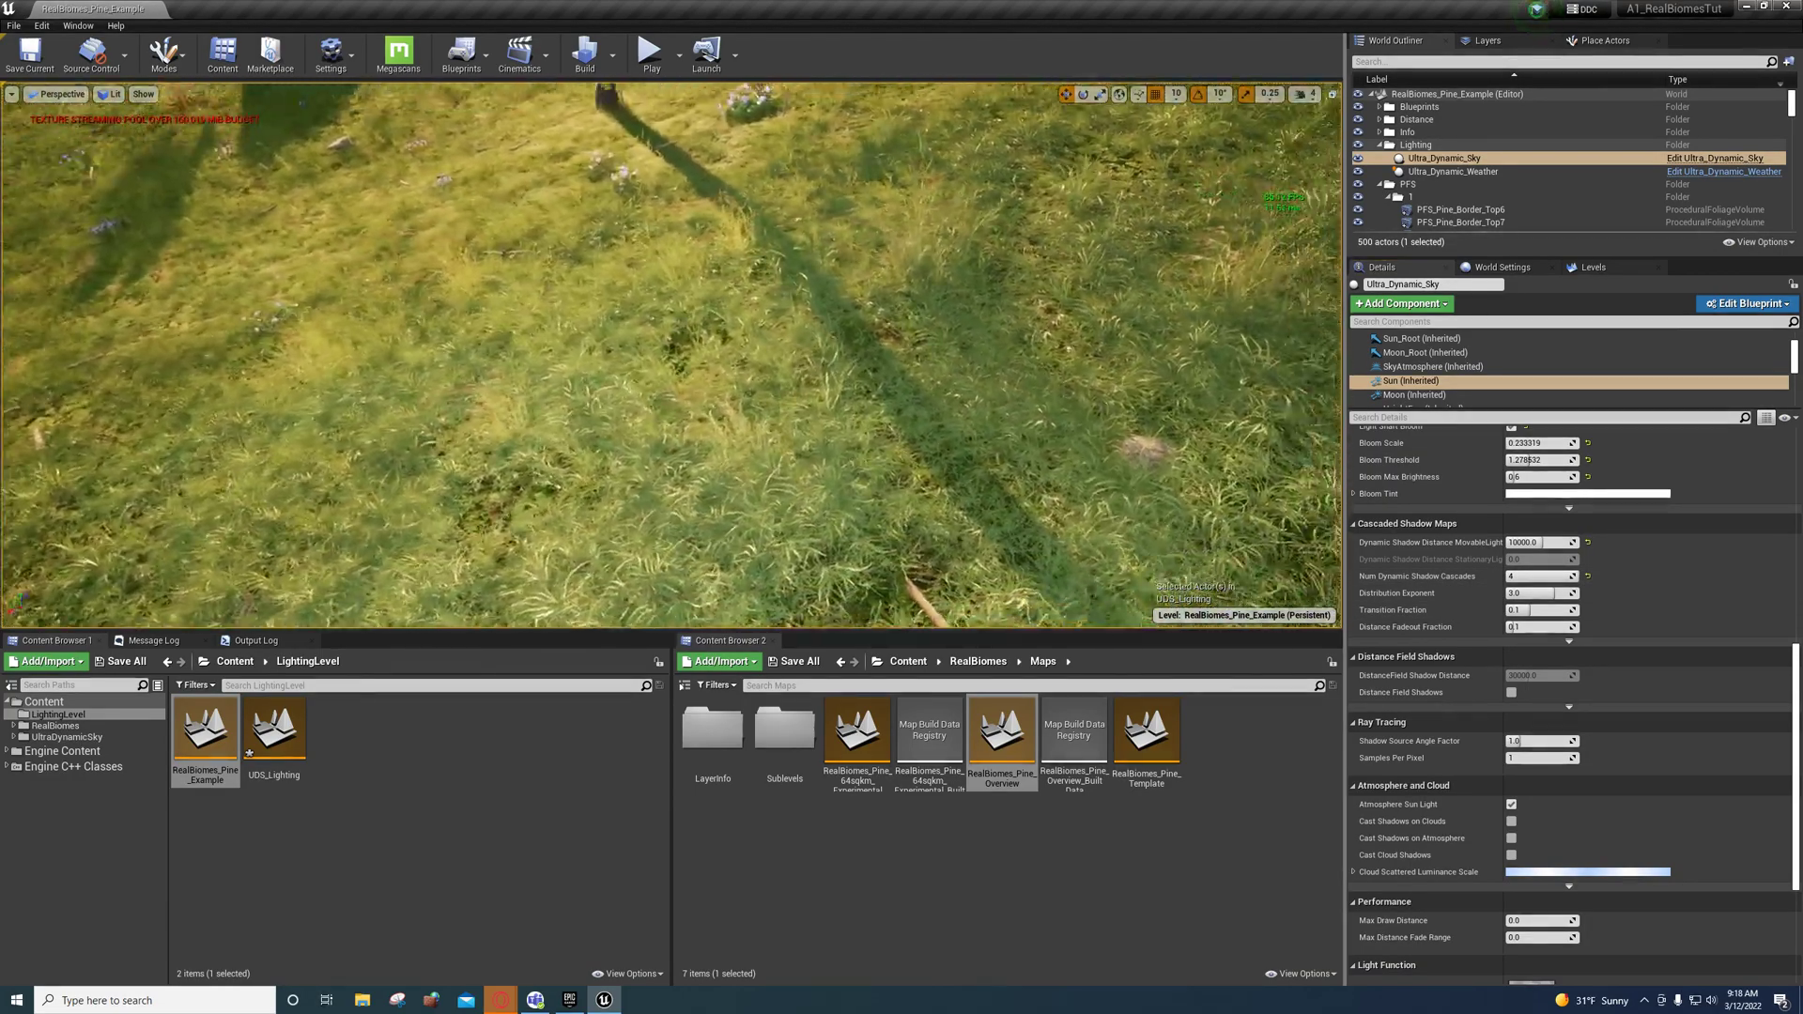
right_click_drag(671, 357, 808, 273)
right_click_drag(672, 357, 1023, 249)
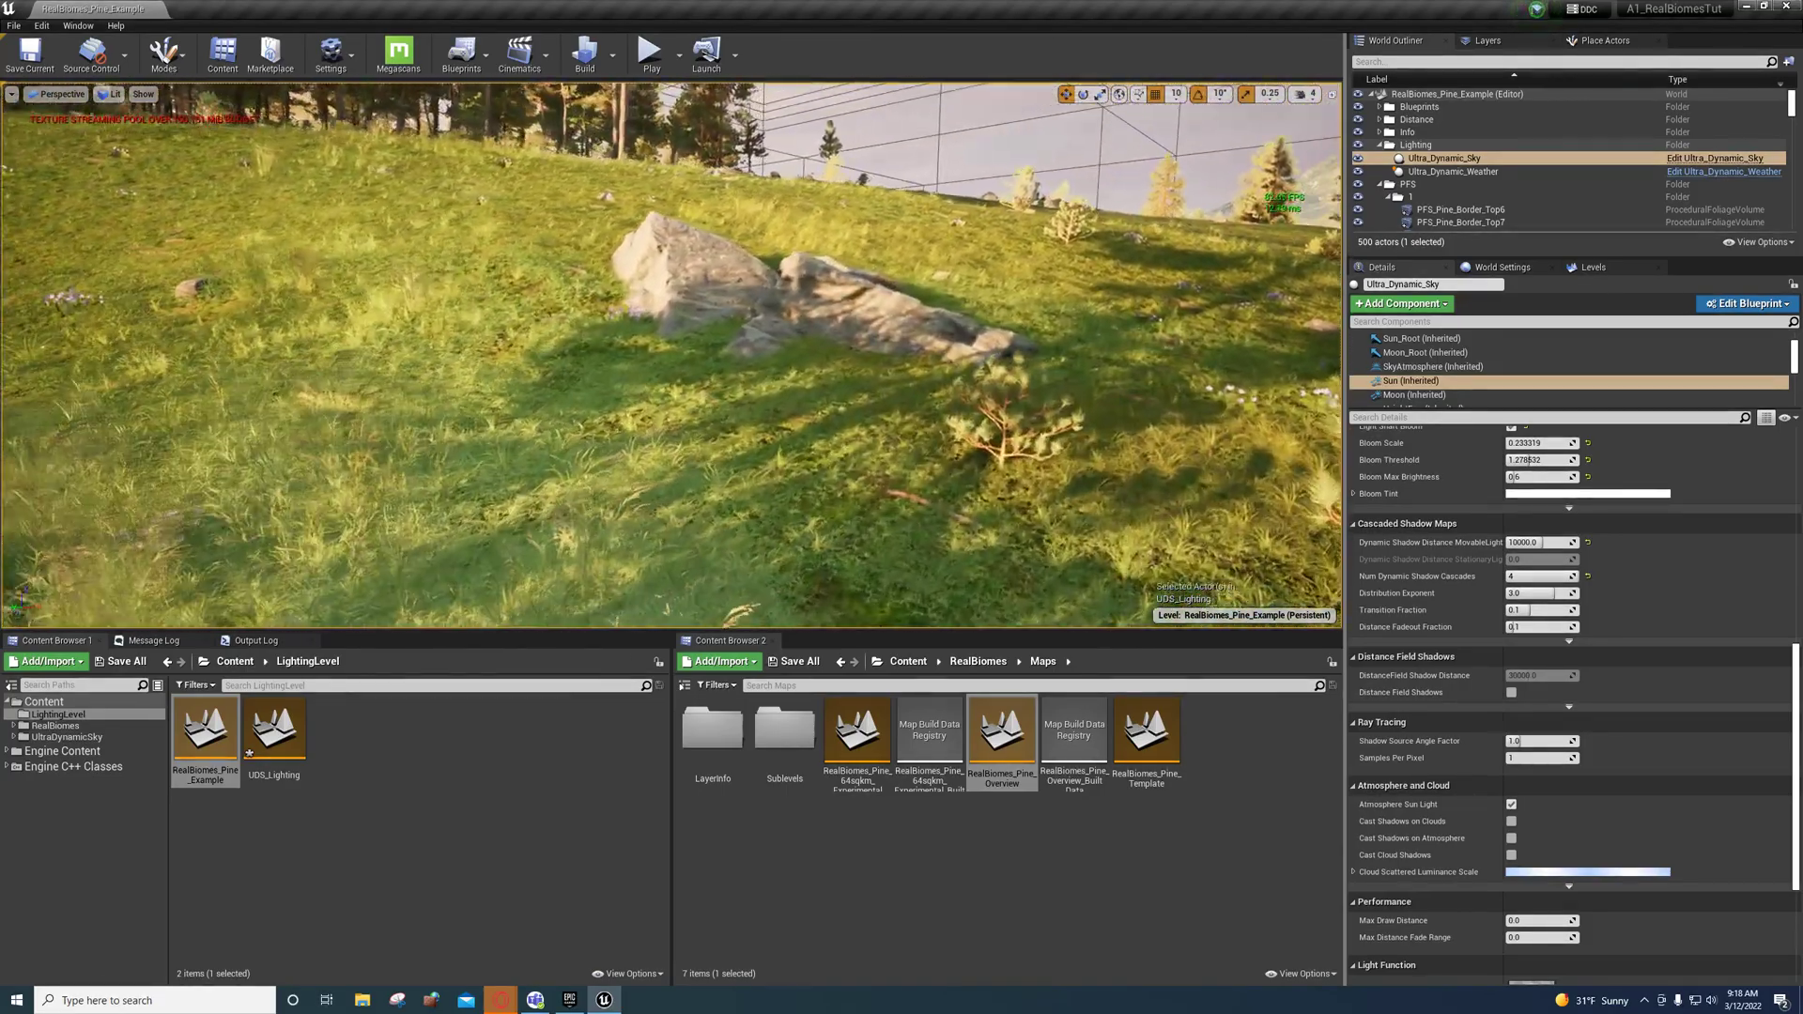
right_click_drag(671, 357, 563, 414)
key("w")
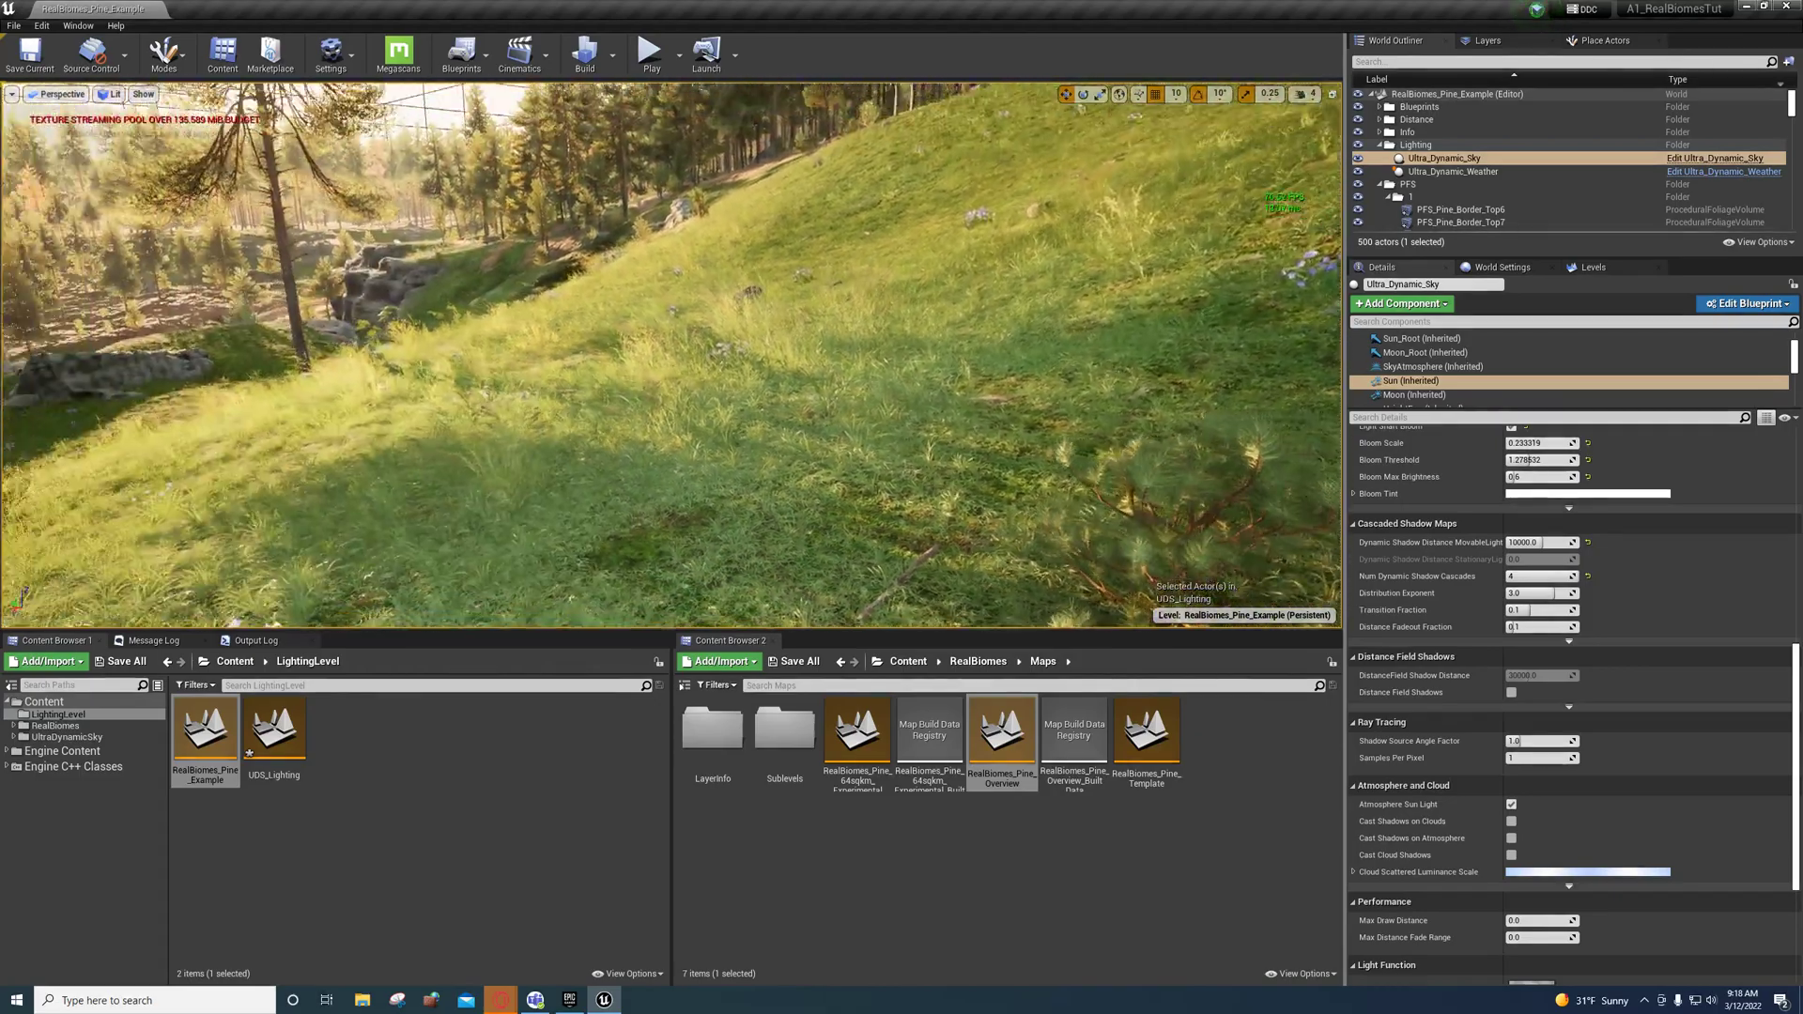
right_click_drag(672, 357, 484, 239)
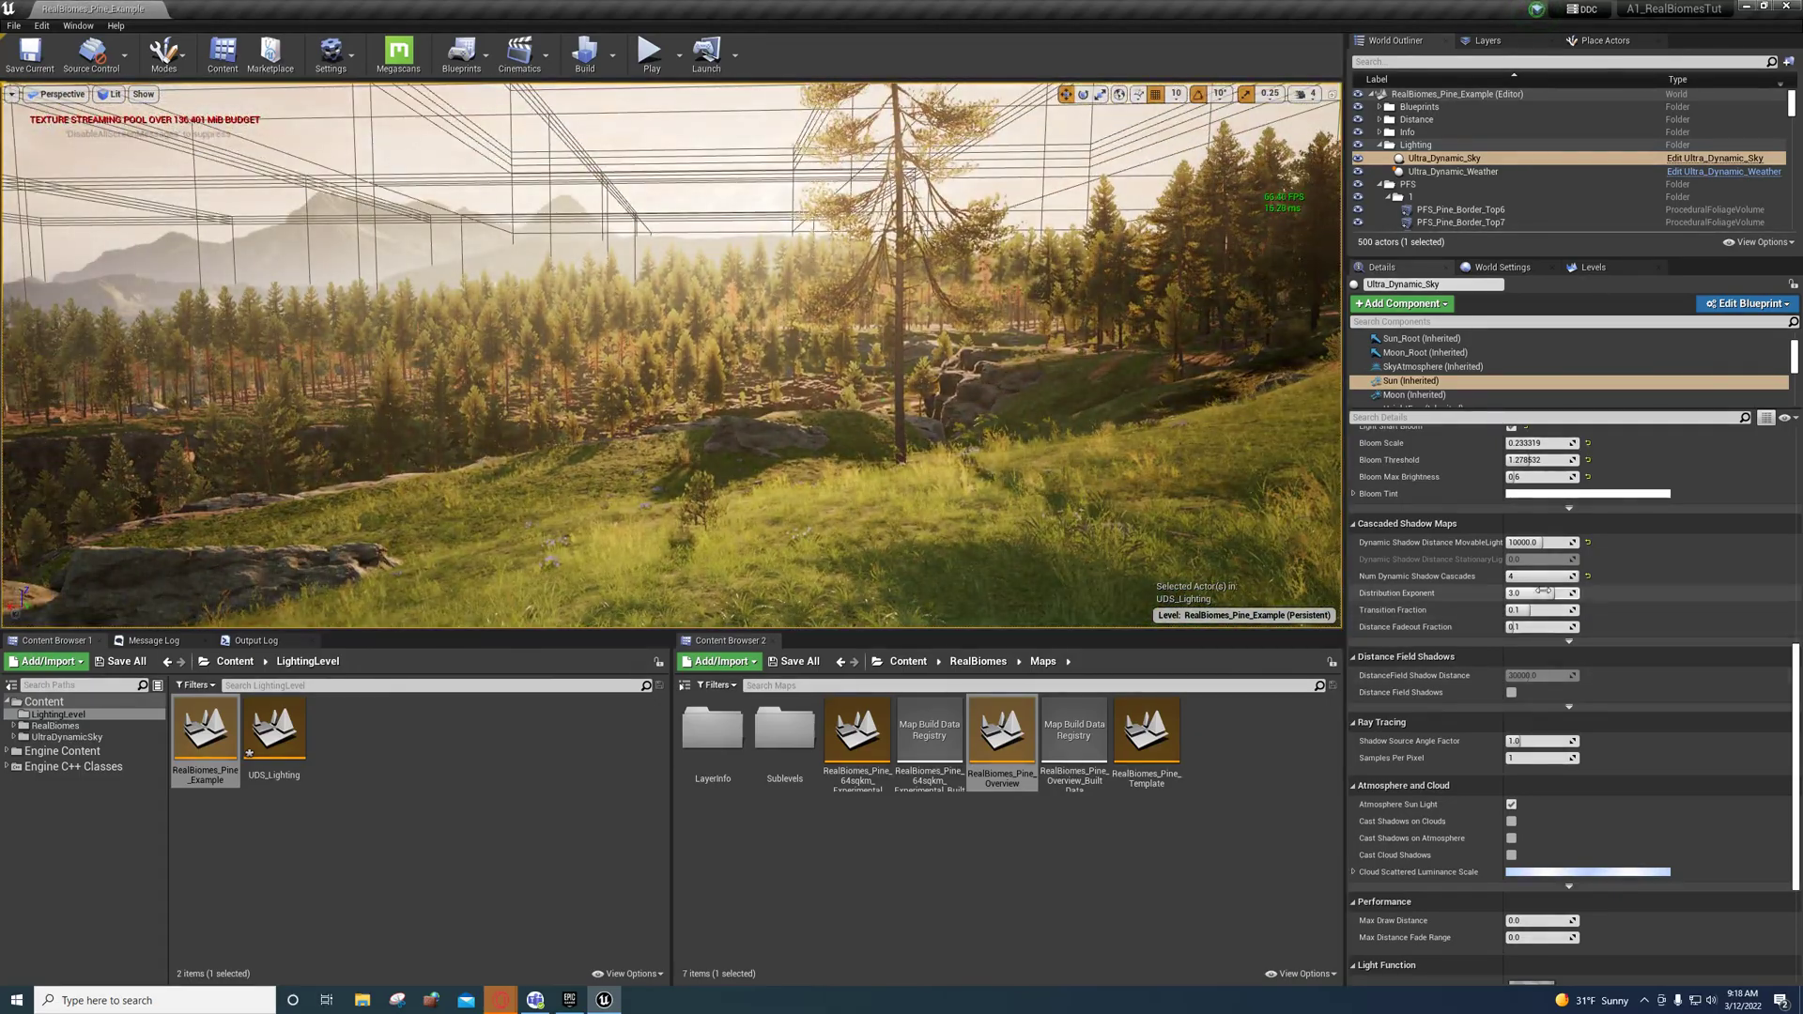
right_click_drag(671, 357, 568, 394)
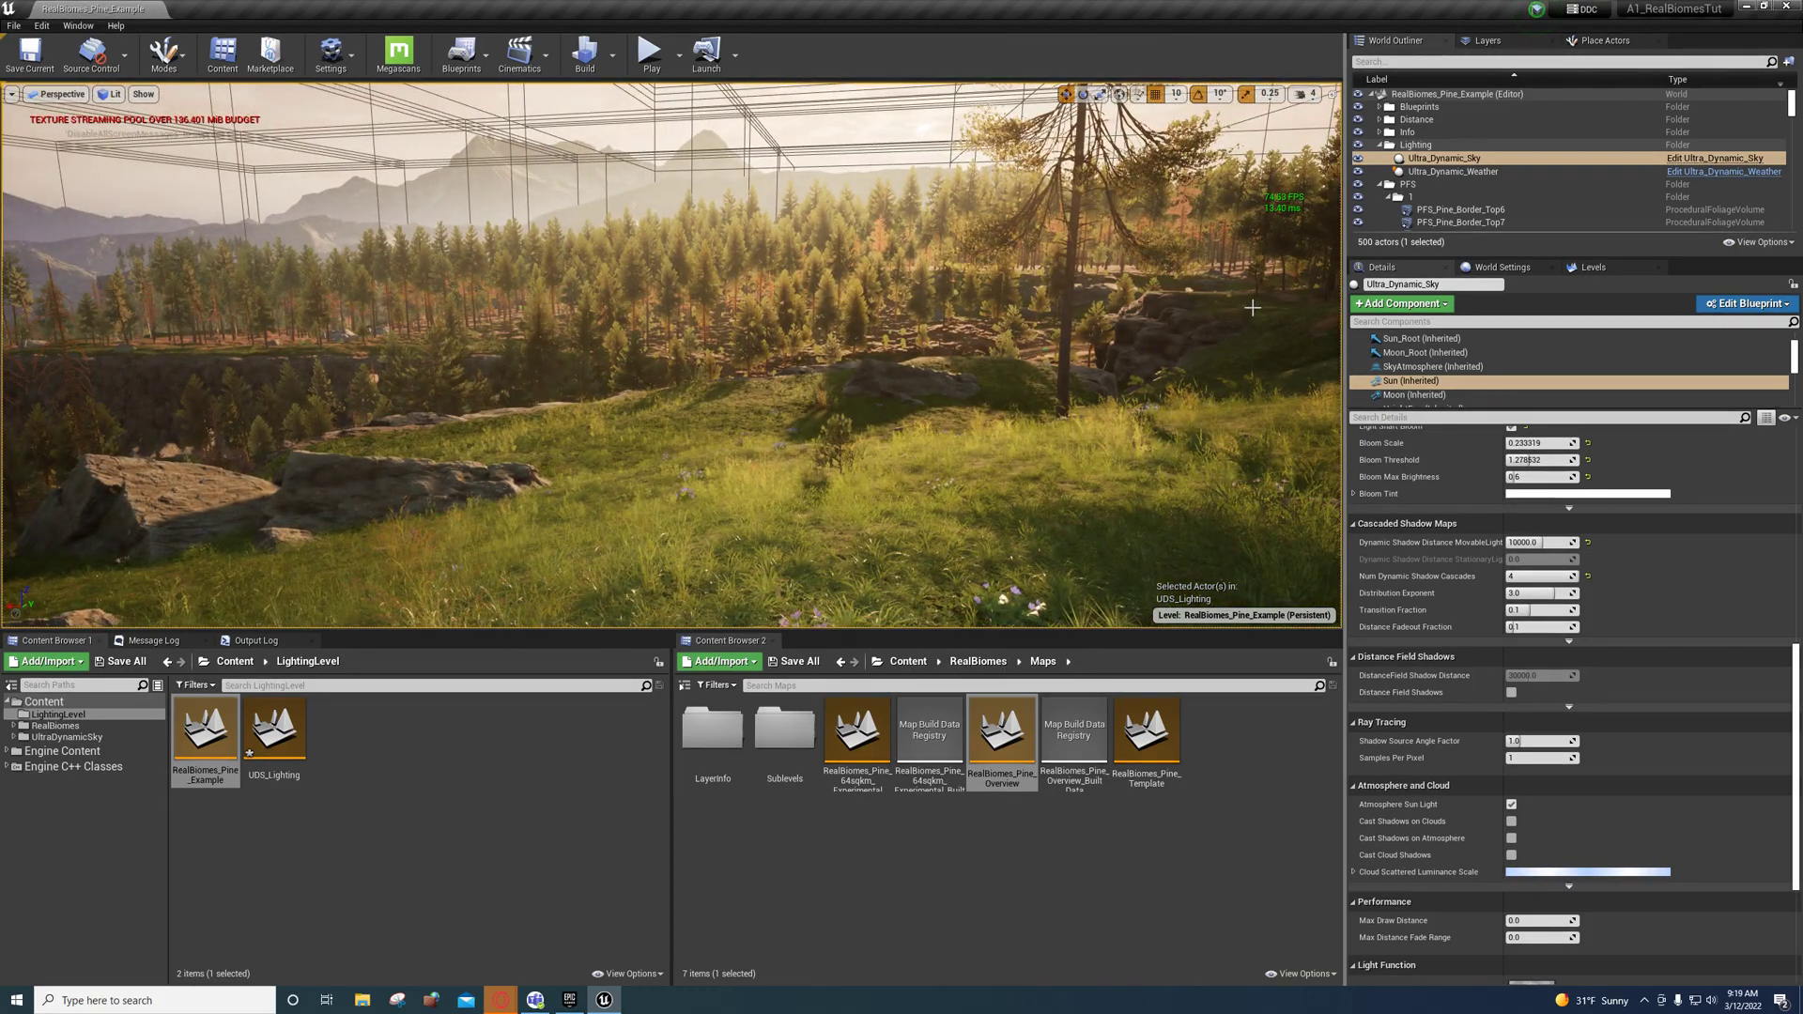
right_click_drag(1255, 238, 1170, 237)
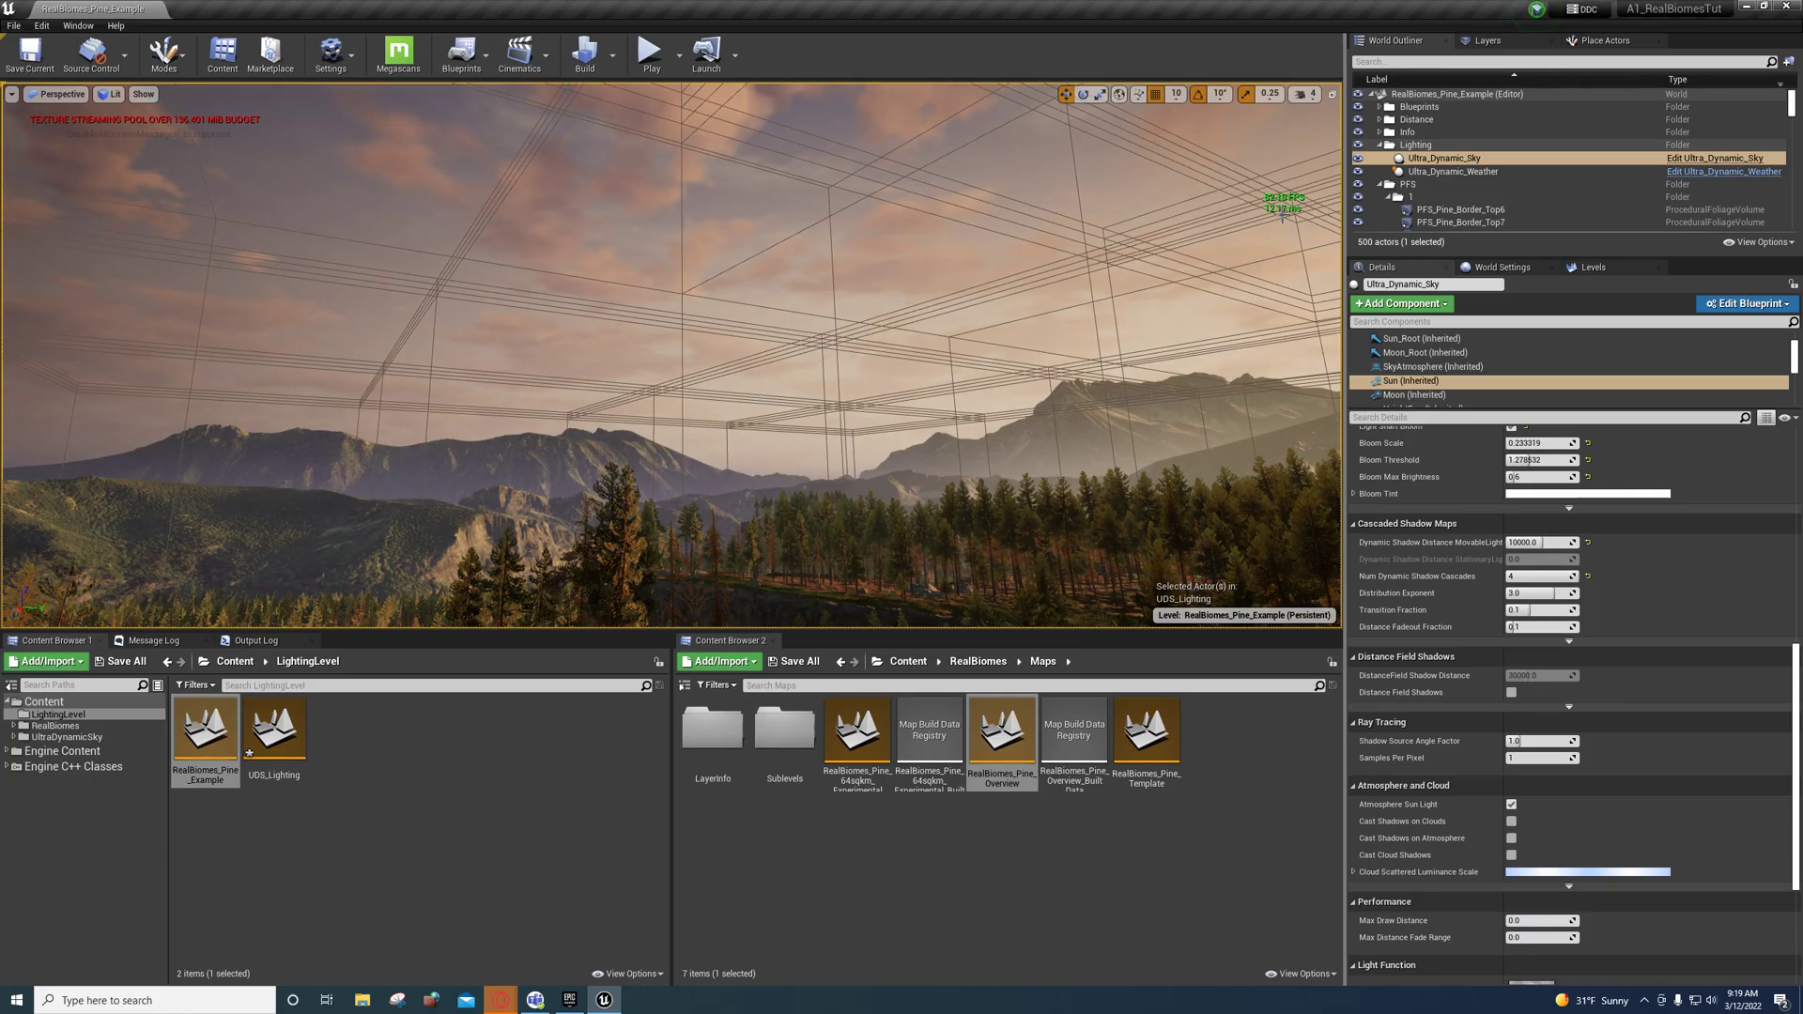
right_click_drag(1279, 211, 1388, 289)
Lower Num Dynamic Shadow Cascades to 1 and compare the frame rate over the mountains and the meadow.
left_click_drag(1535, 581, 1517, 582)
right_click_drag(1159, 468, 1159, 468)
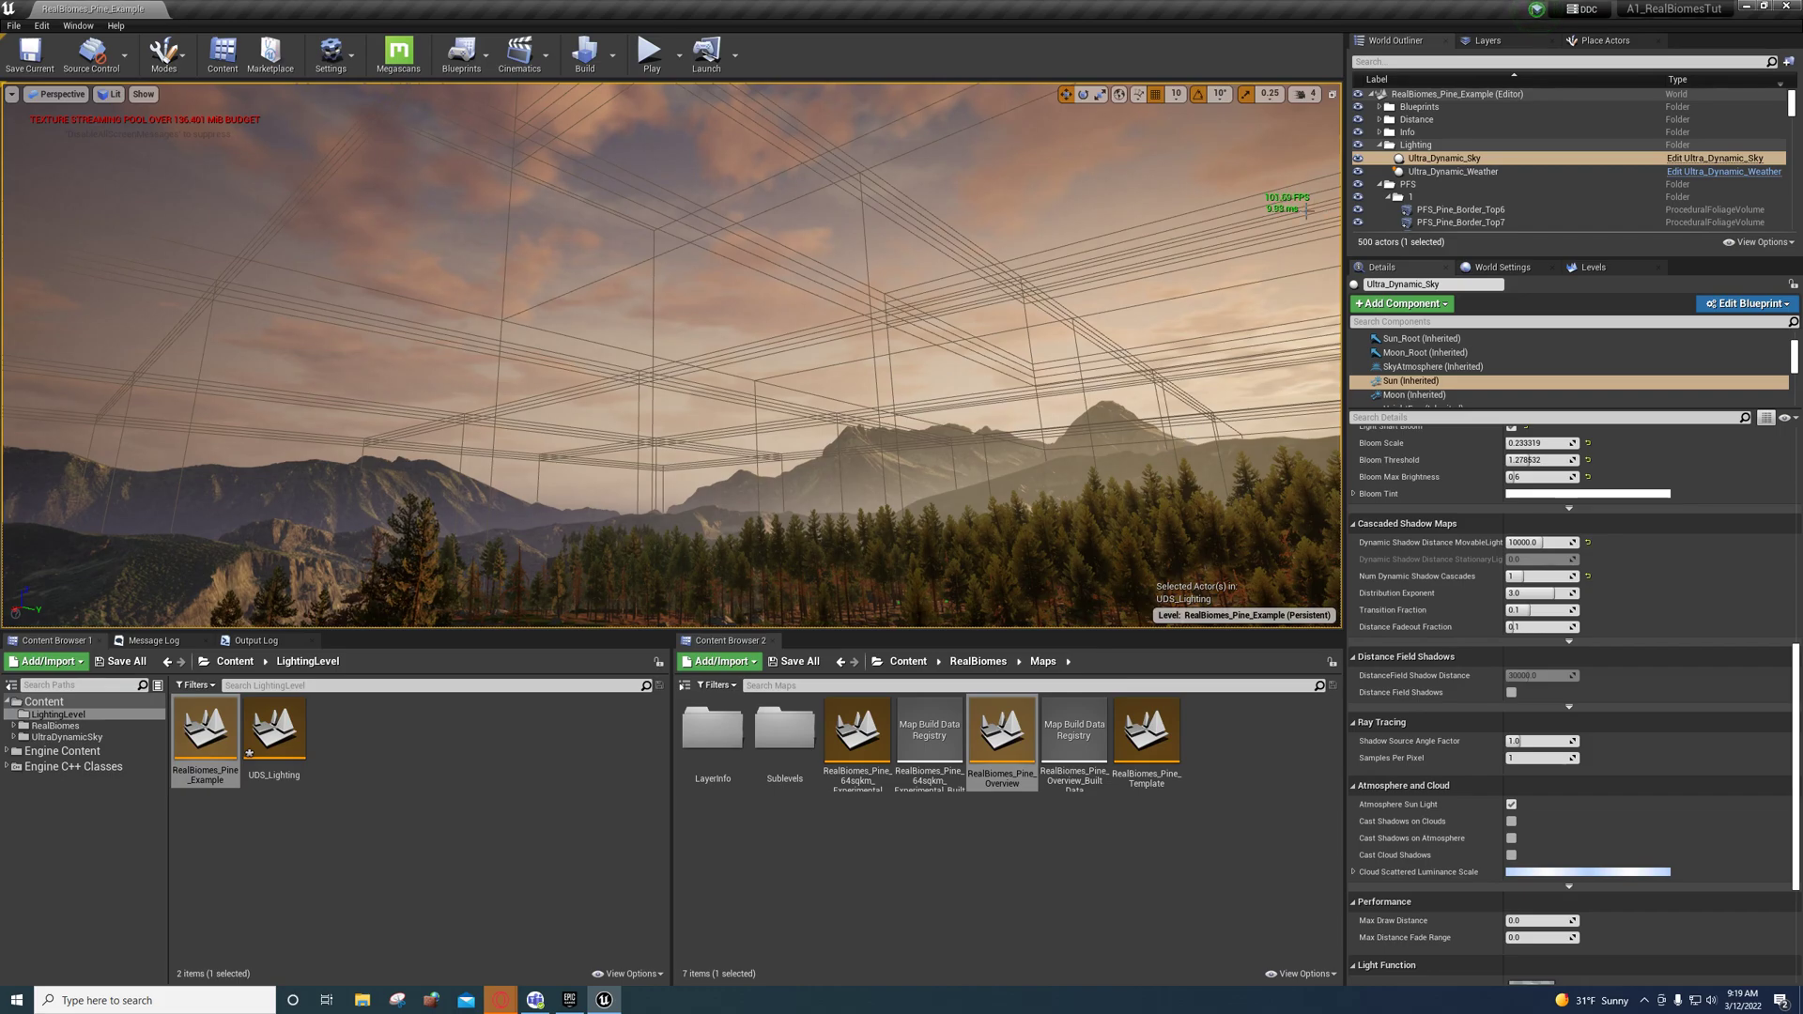
right_click_drag(1255, 250, 1255, 251)
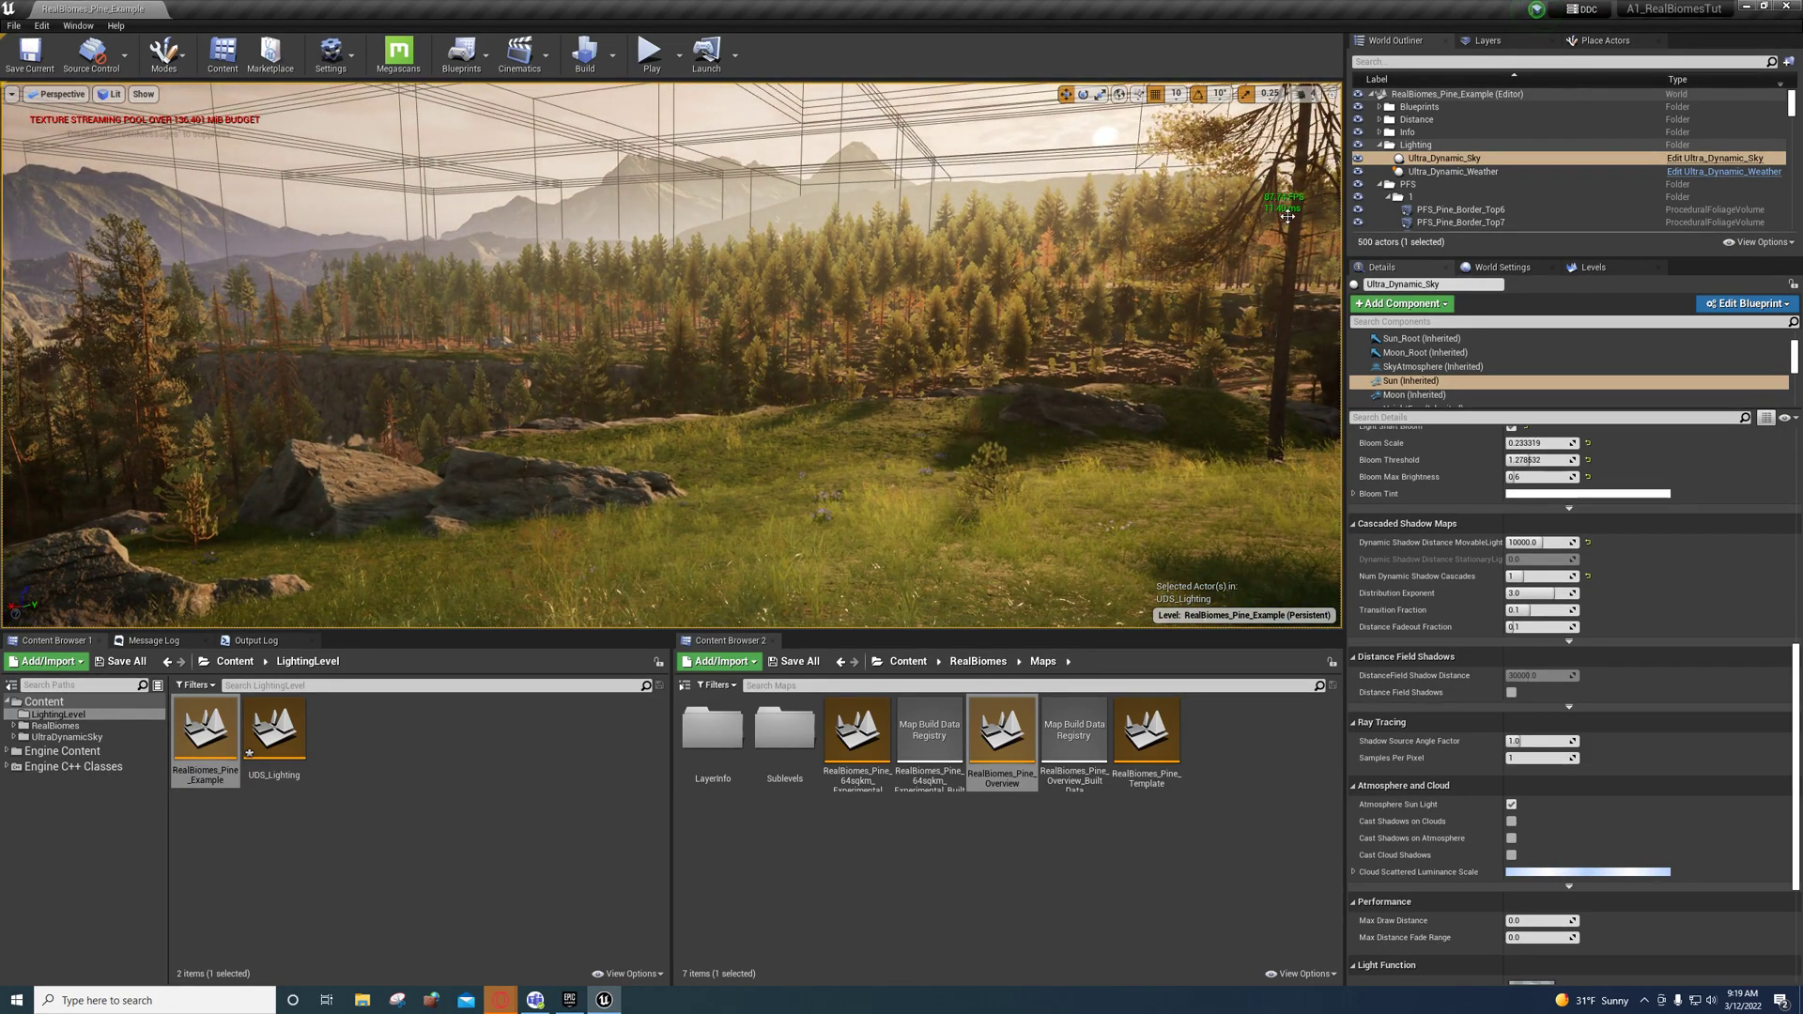
right_click_drag(1128, 388, 1128, 388)
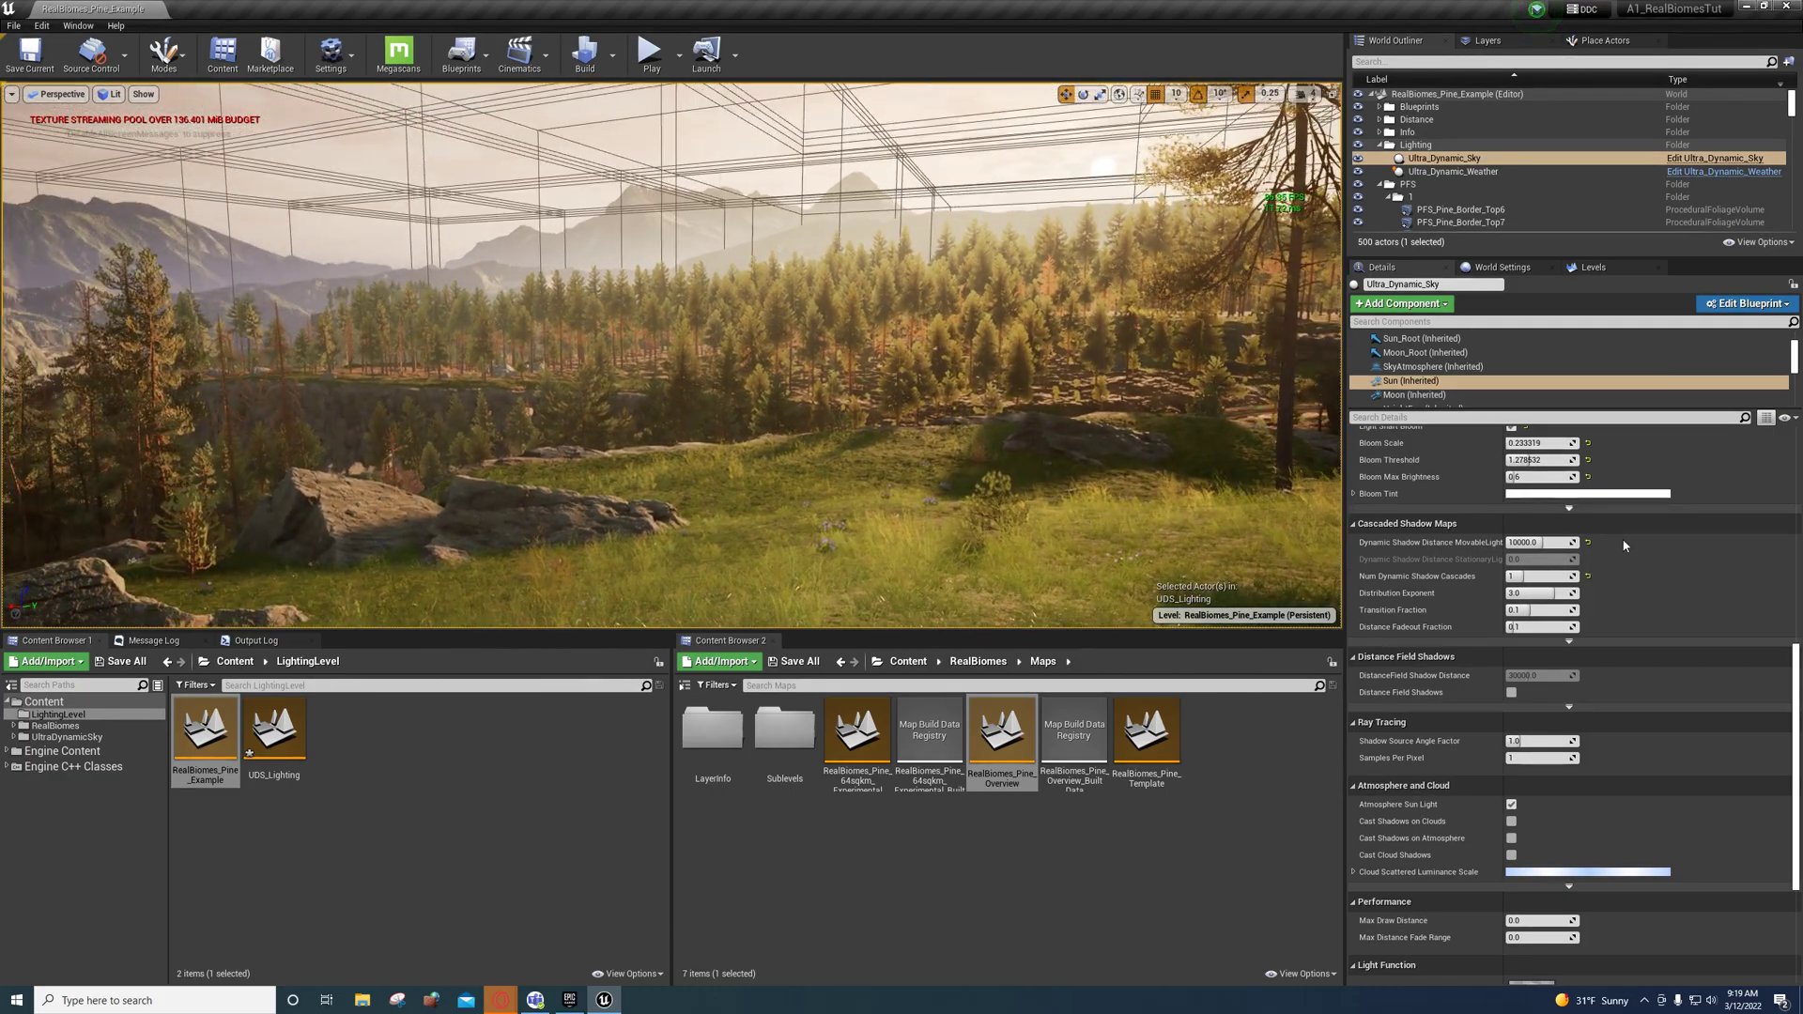
Set Num Dynamic Shadow Cascades back to 4 and recheck the shadows around the meadow rocks.
left_click_drag(1535, 576, 1578, 577)
right_click_drag(1146, 470, 1145, 470)
right_click_drag(671, 355, 670, 355)
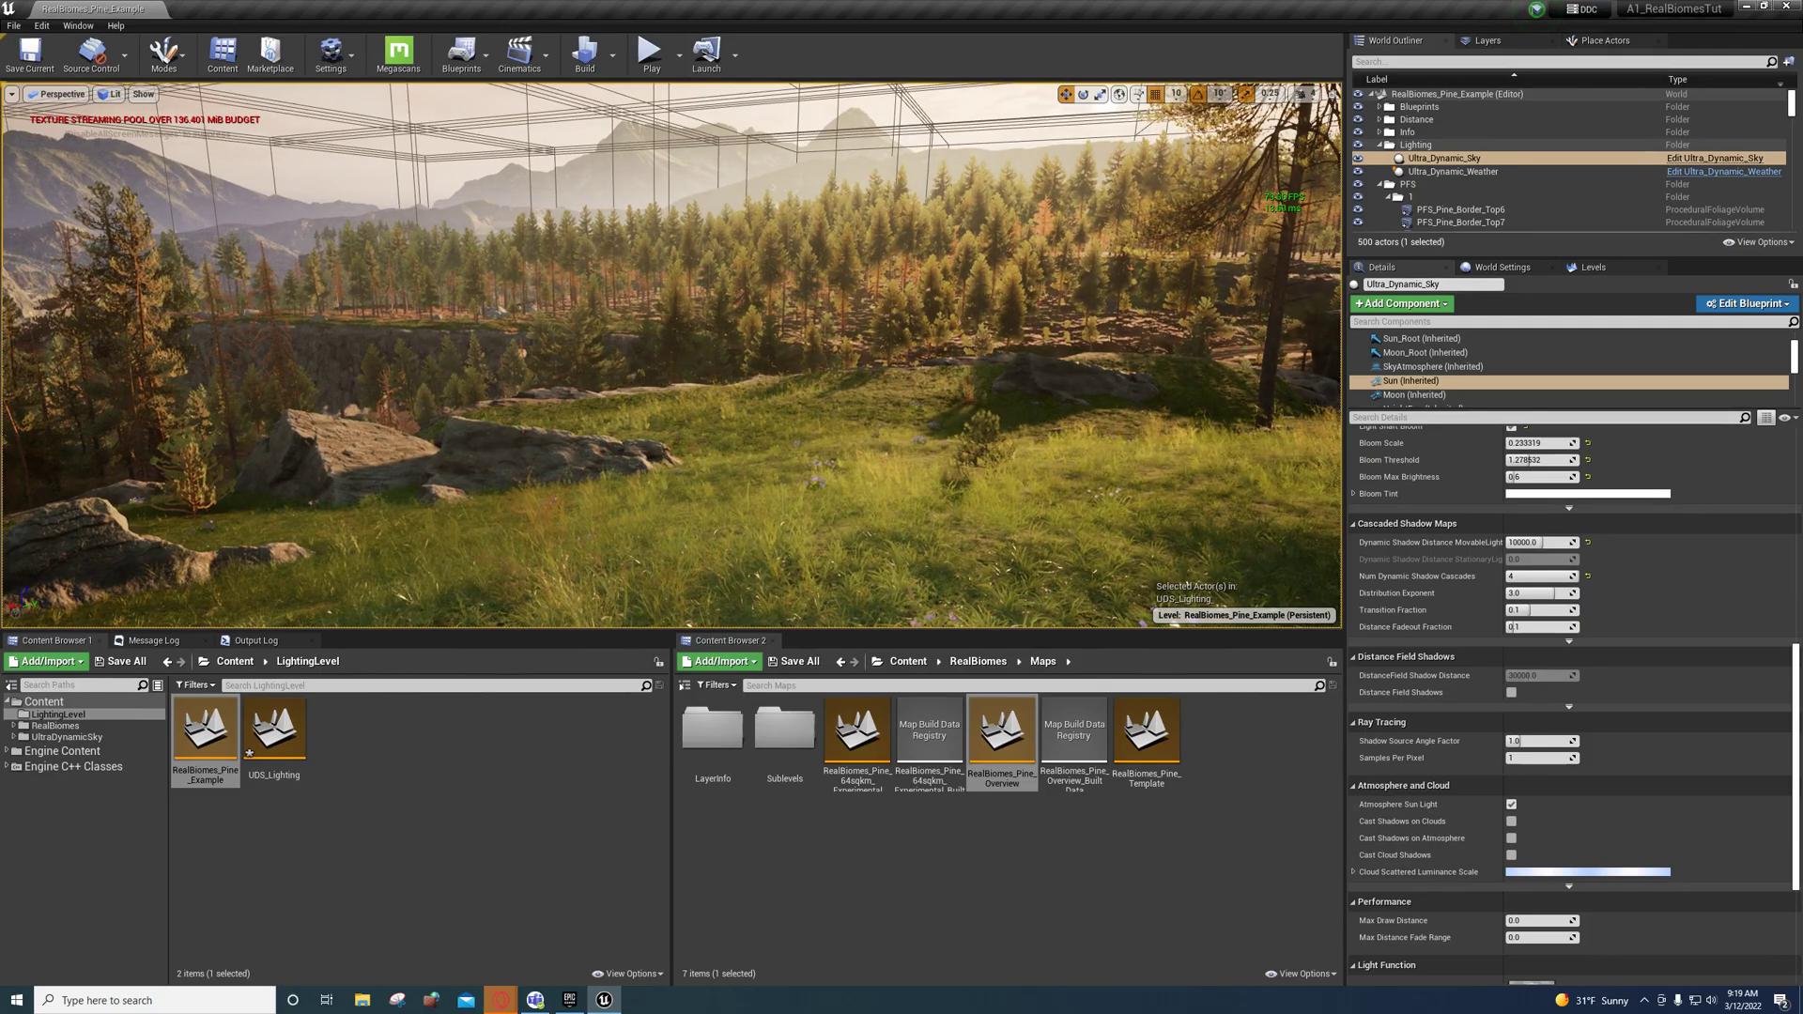
Reduce the Sun's shadow cascades to 1 and raise Dynamic Shadow Distance MovableLight to 20000, inspecting the distant tree shadows.
left_click_drag(1553, 576, 1524, 576)
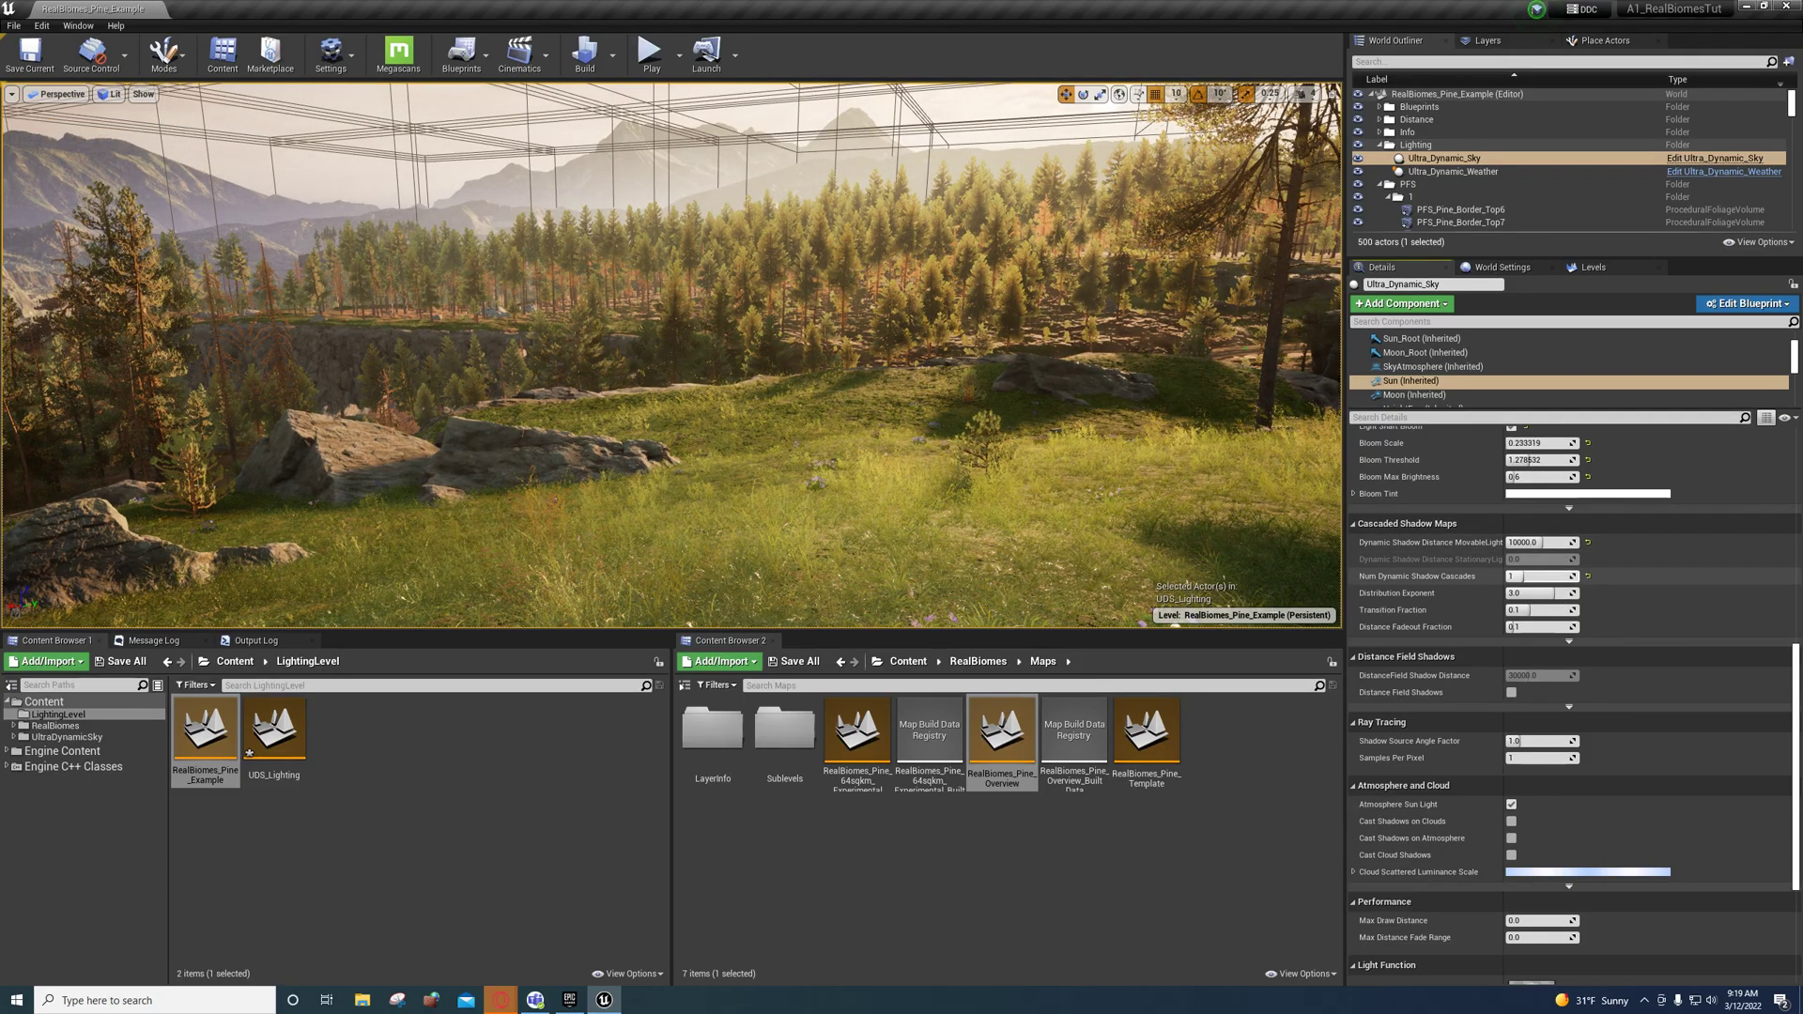
right_click_drag(1145, 469, 1259, 498)
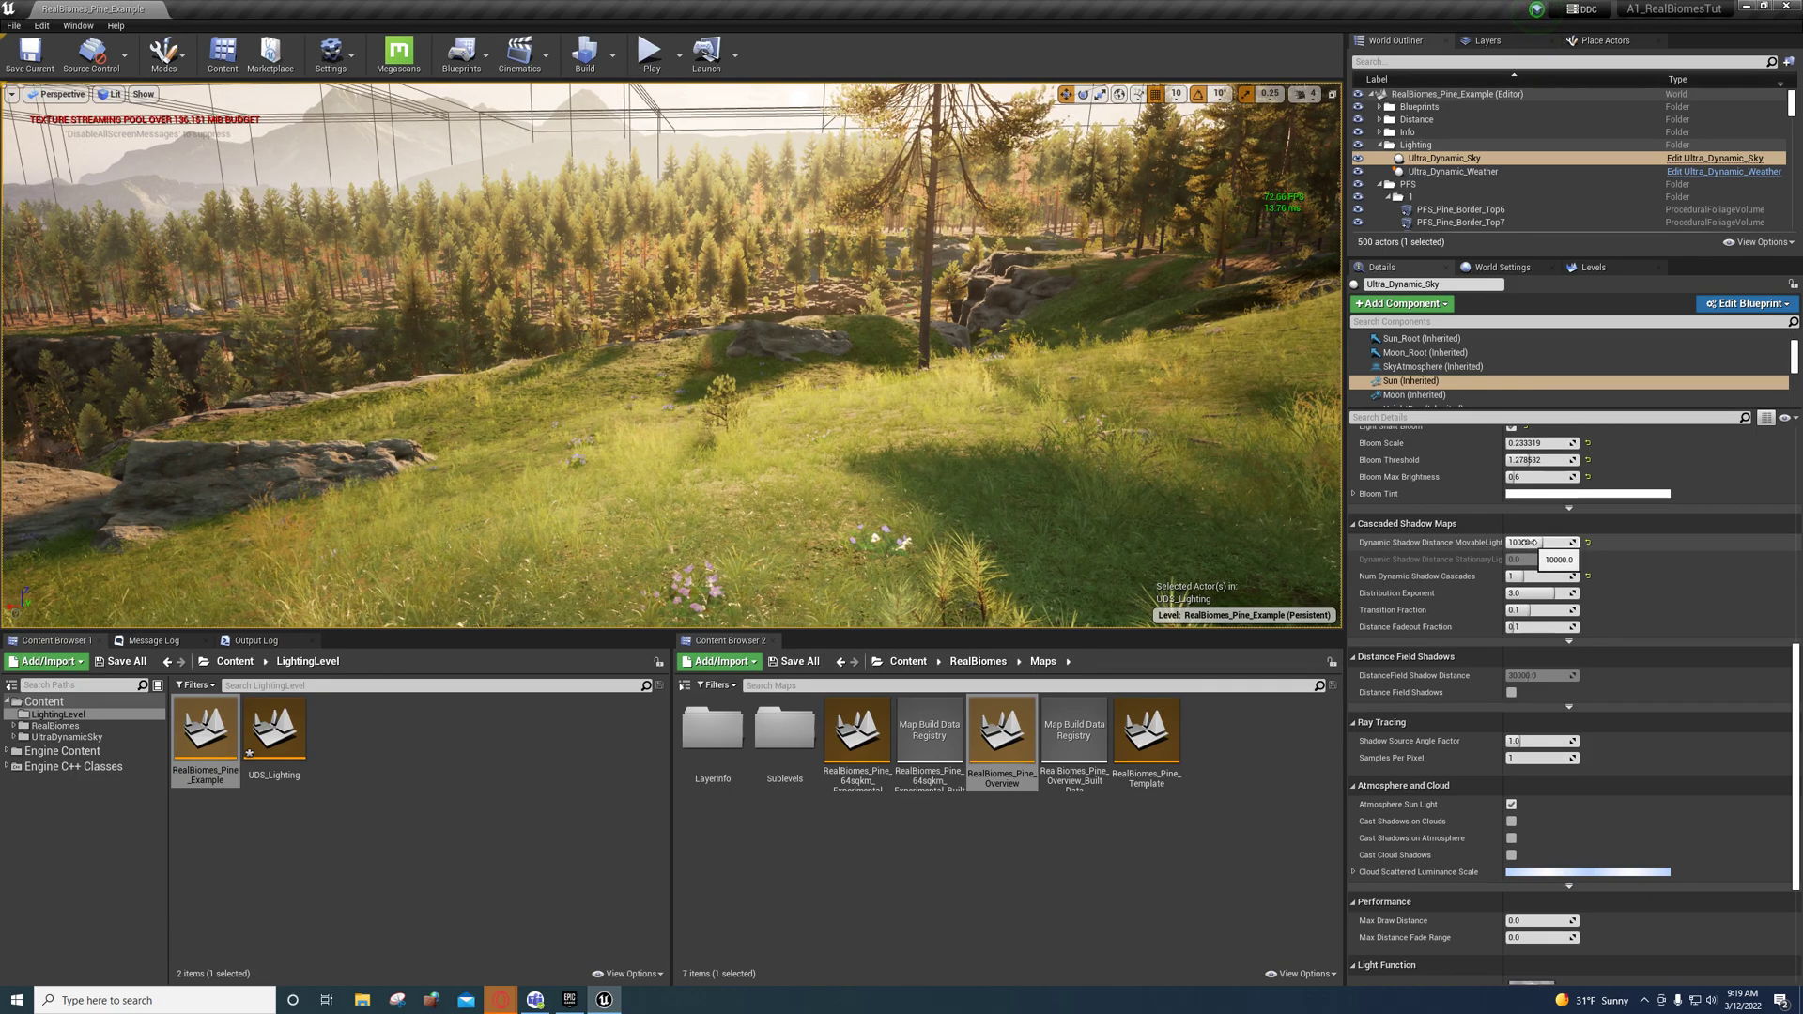
left_click_drag(1526, 542, 1579, 543)
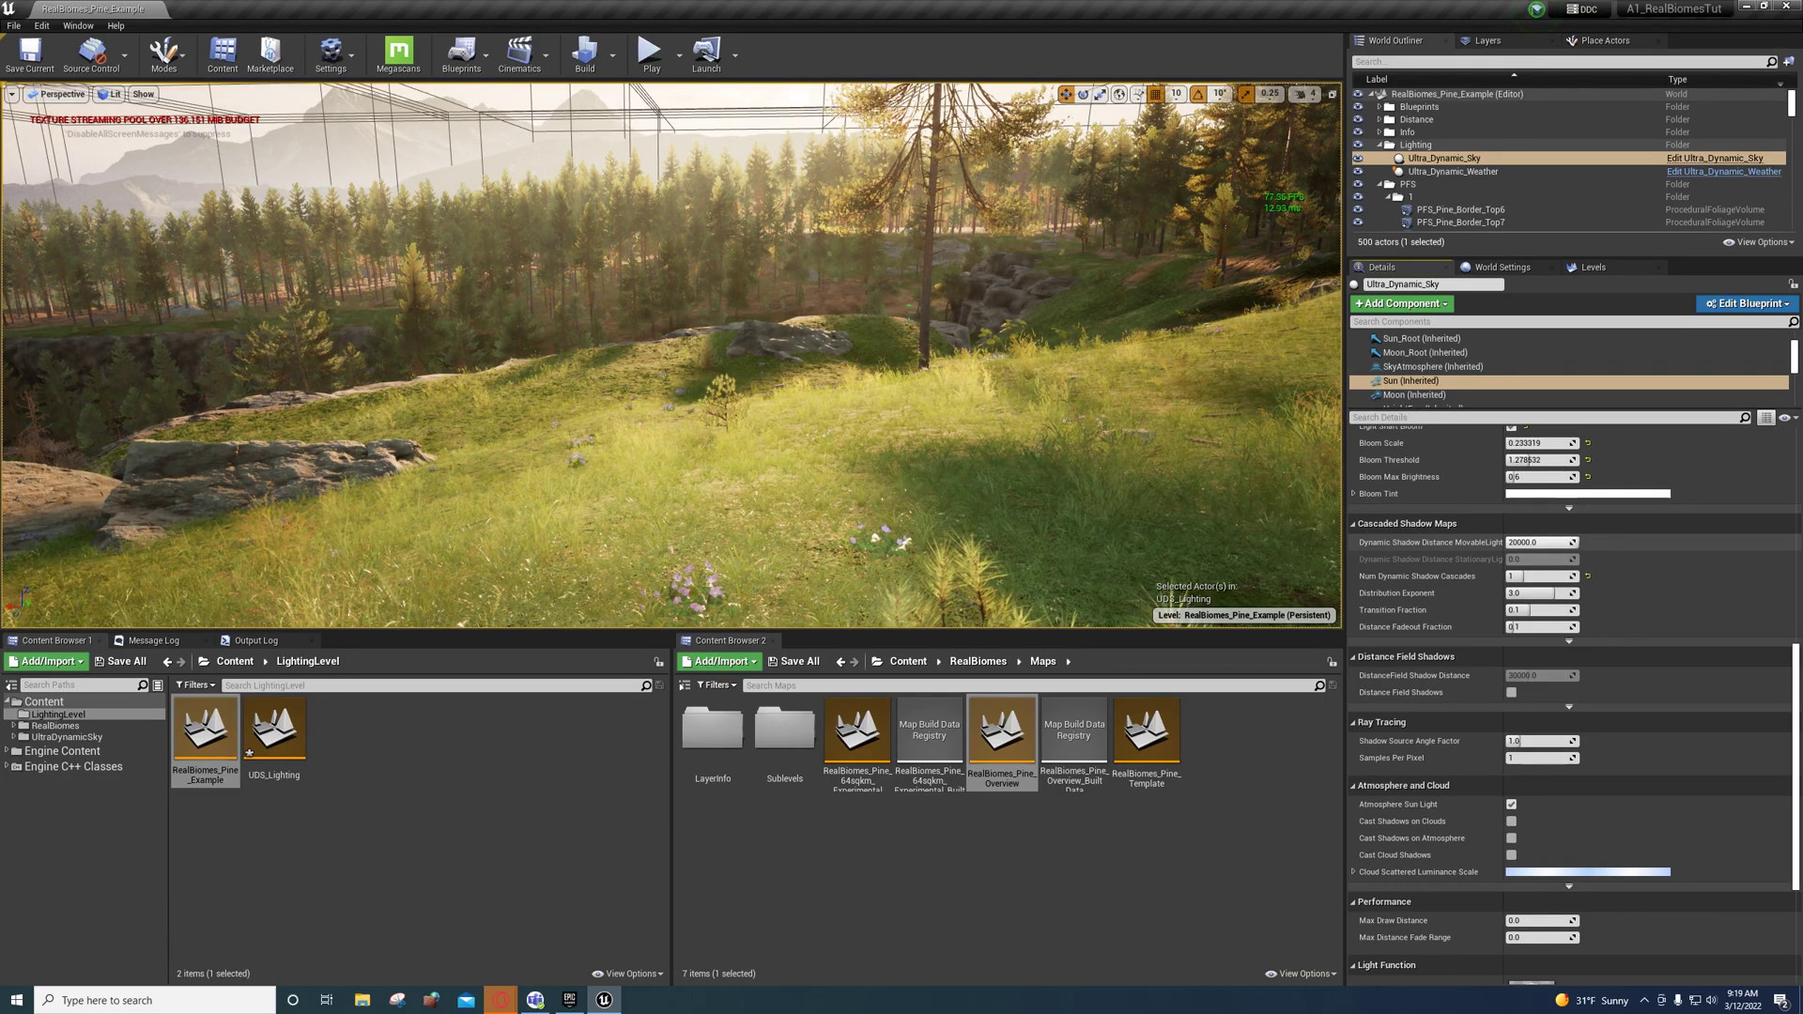
right_click_drag(1123, 468, 1082, 452)
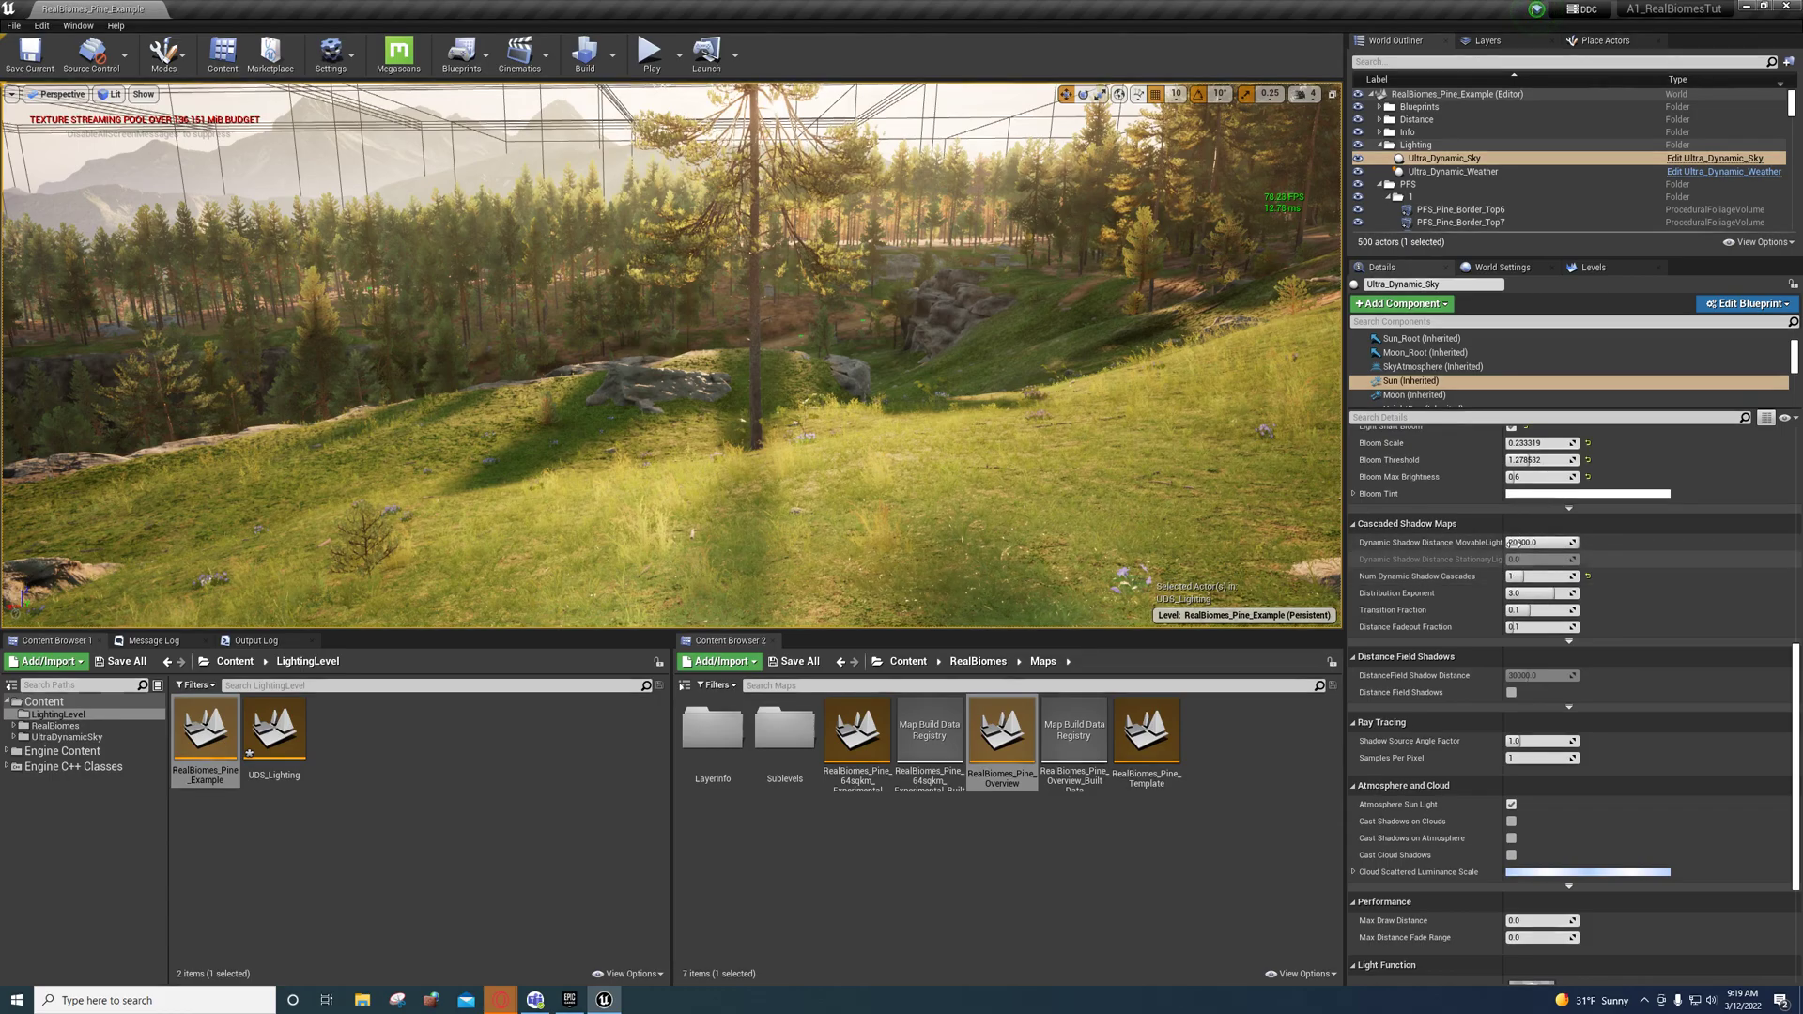
Compare the pine's shadow with Num Dynamic Shadow Cascades at 2, 3 and 4, and return the value to 1.
left_click_drag(1518, 577, 1540, 576)
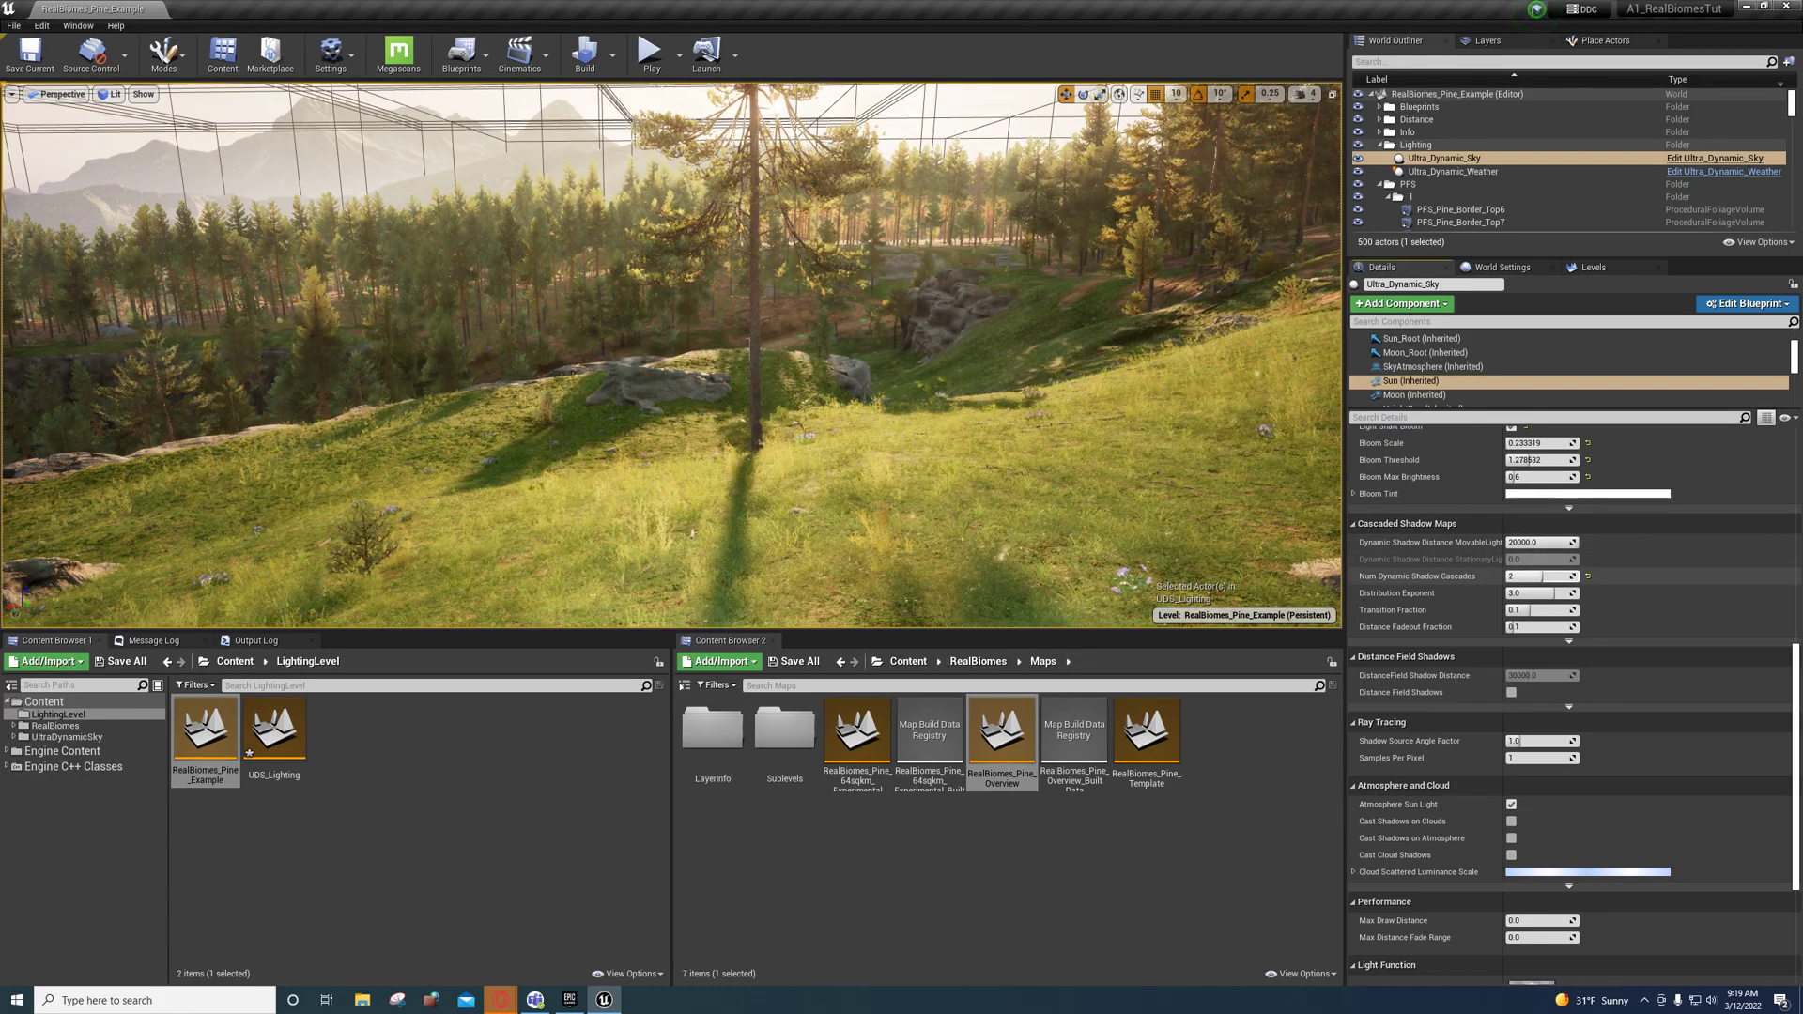
mouse_move(939, 395)
right_mouse_down()
mouse_move(909, 454)
mouse_move(919, 411)
right_mouse_up()
left_click_drag(1538, 577, 1542, 577)
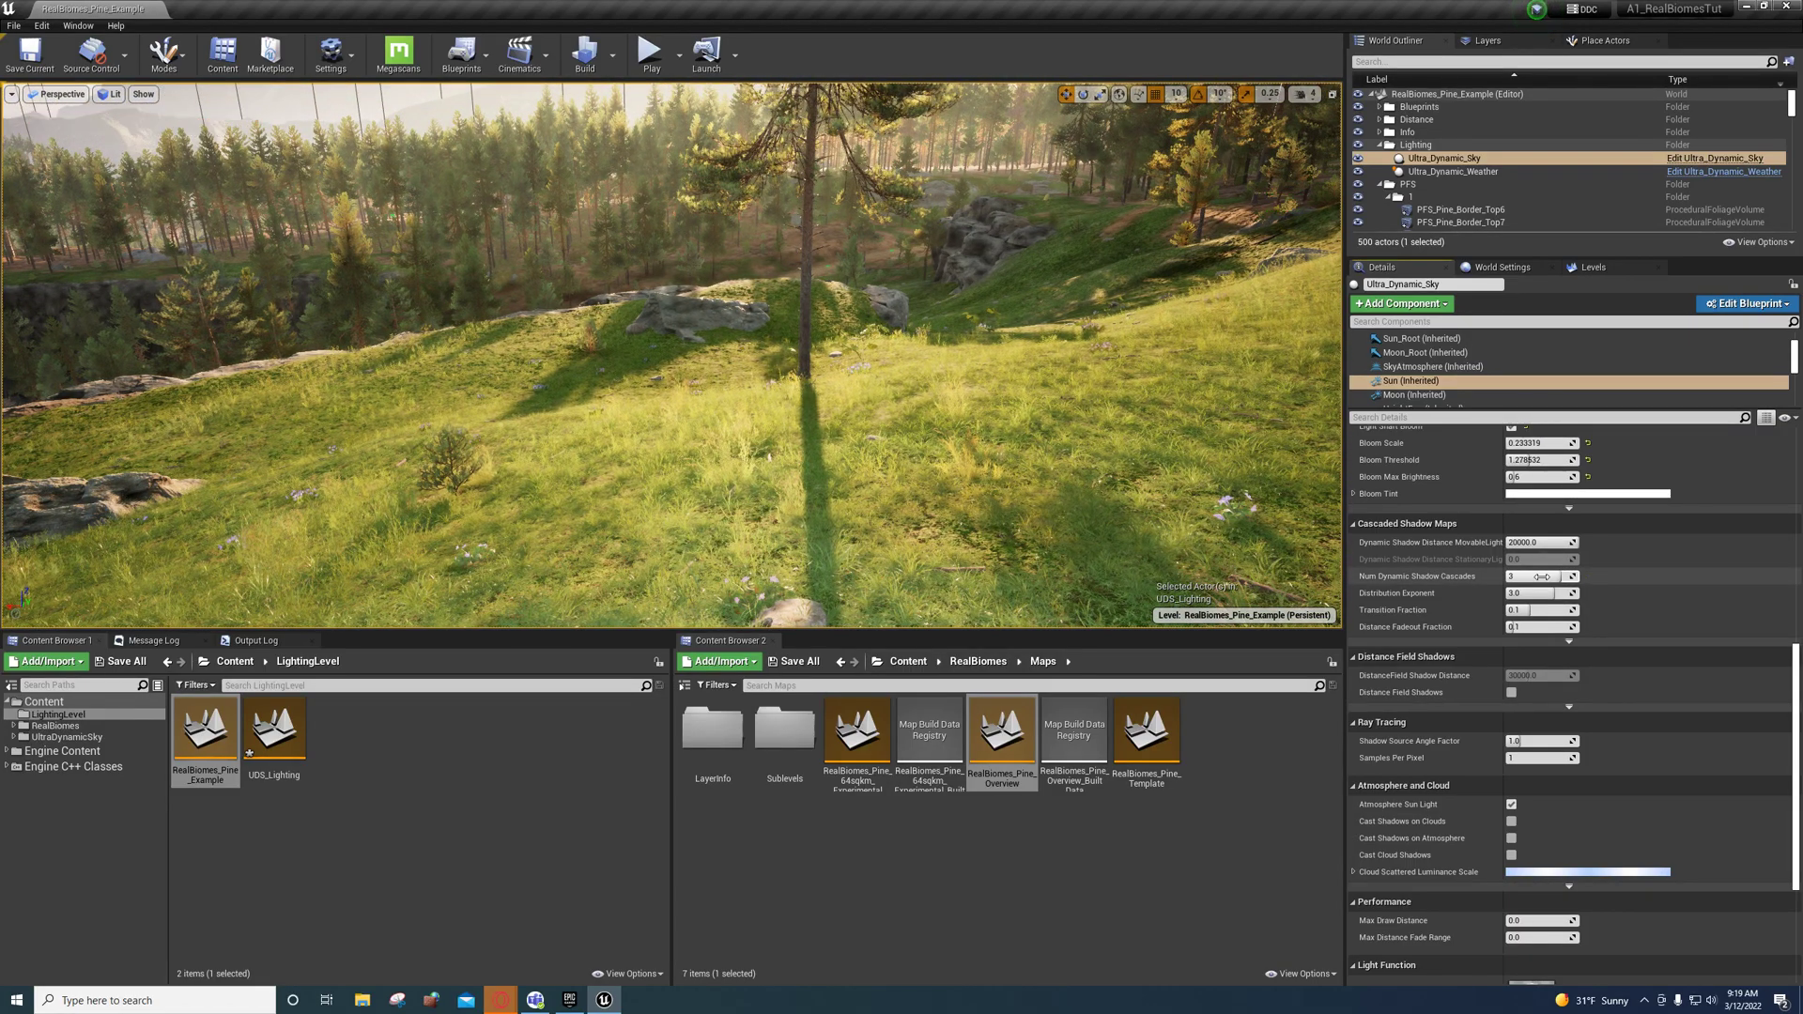
left_click_drag(1542, 577, 1542, 577)
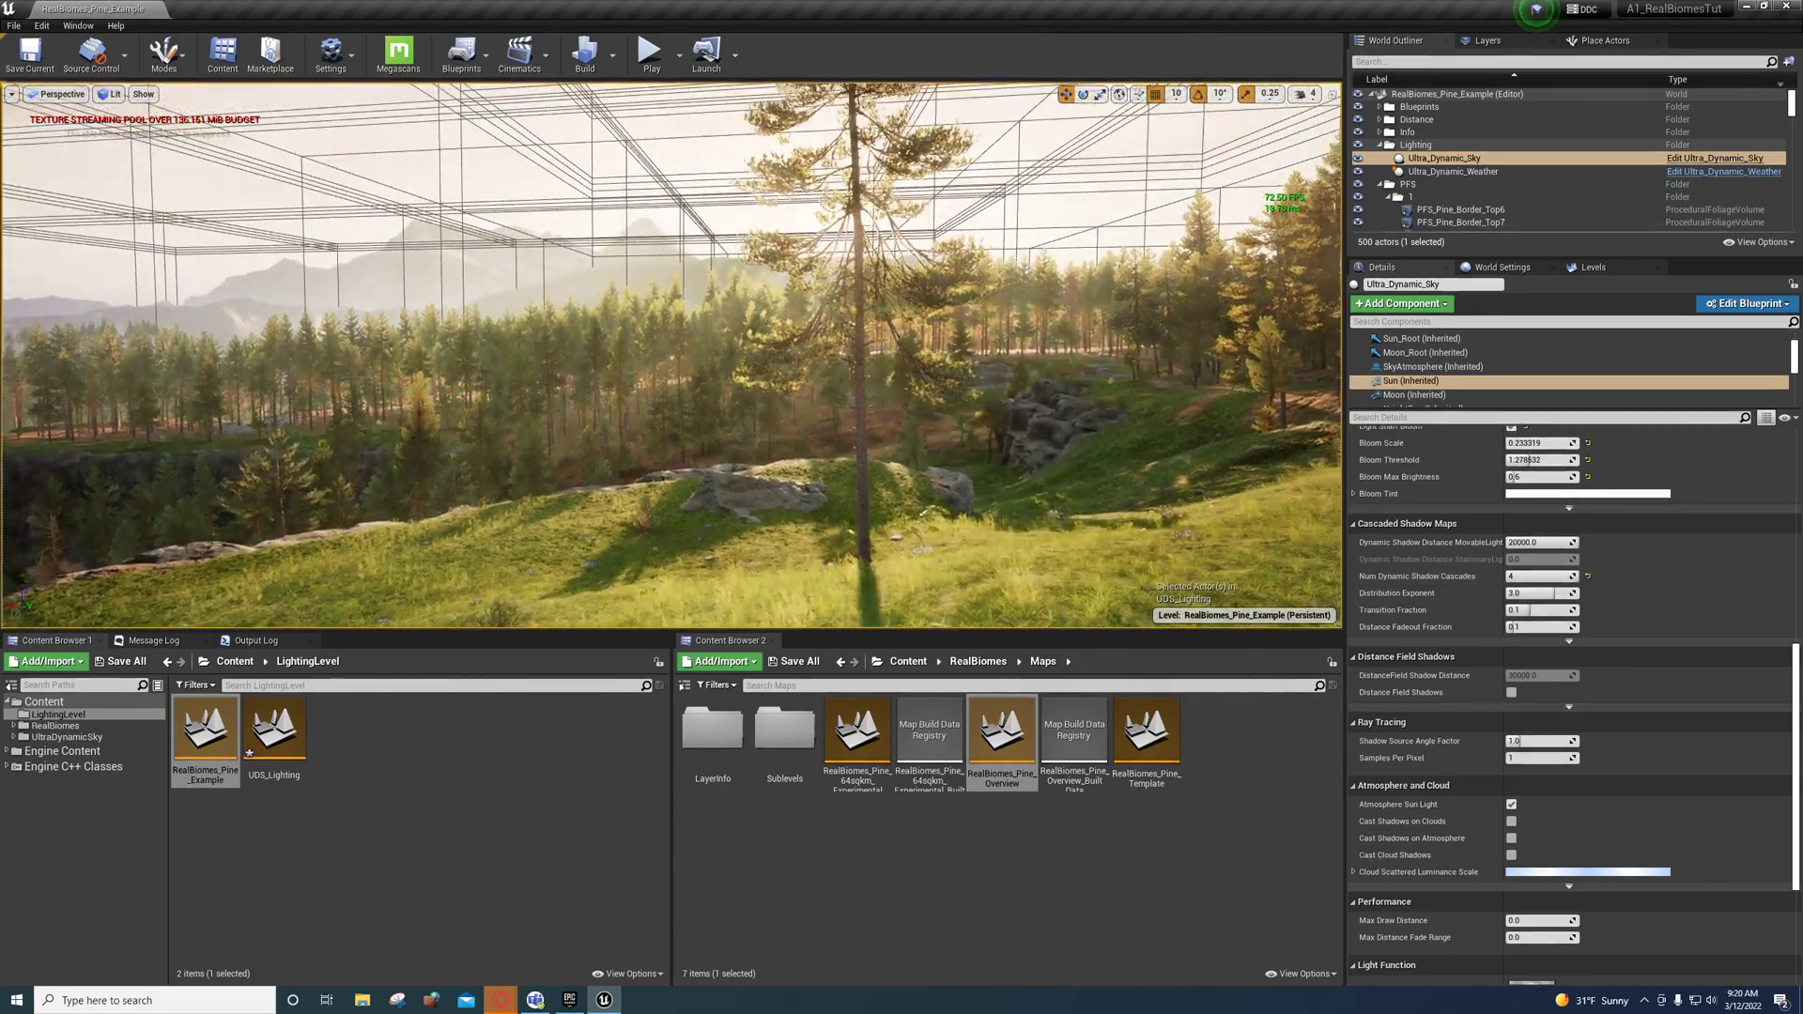
right_click_drag(672, 355, 678, 368)
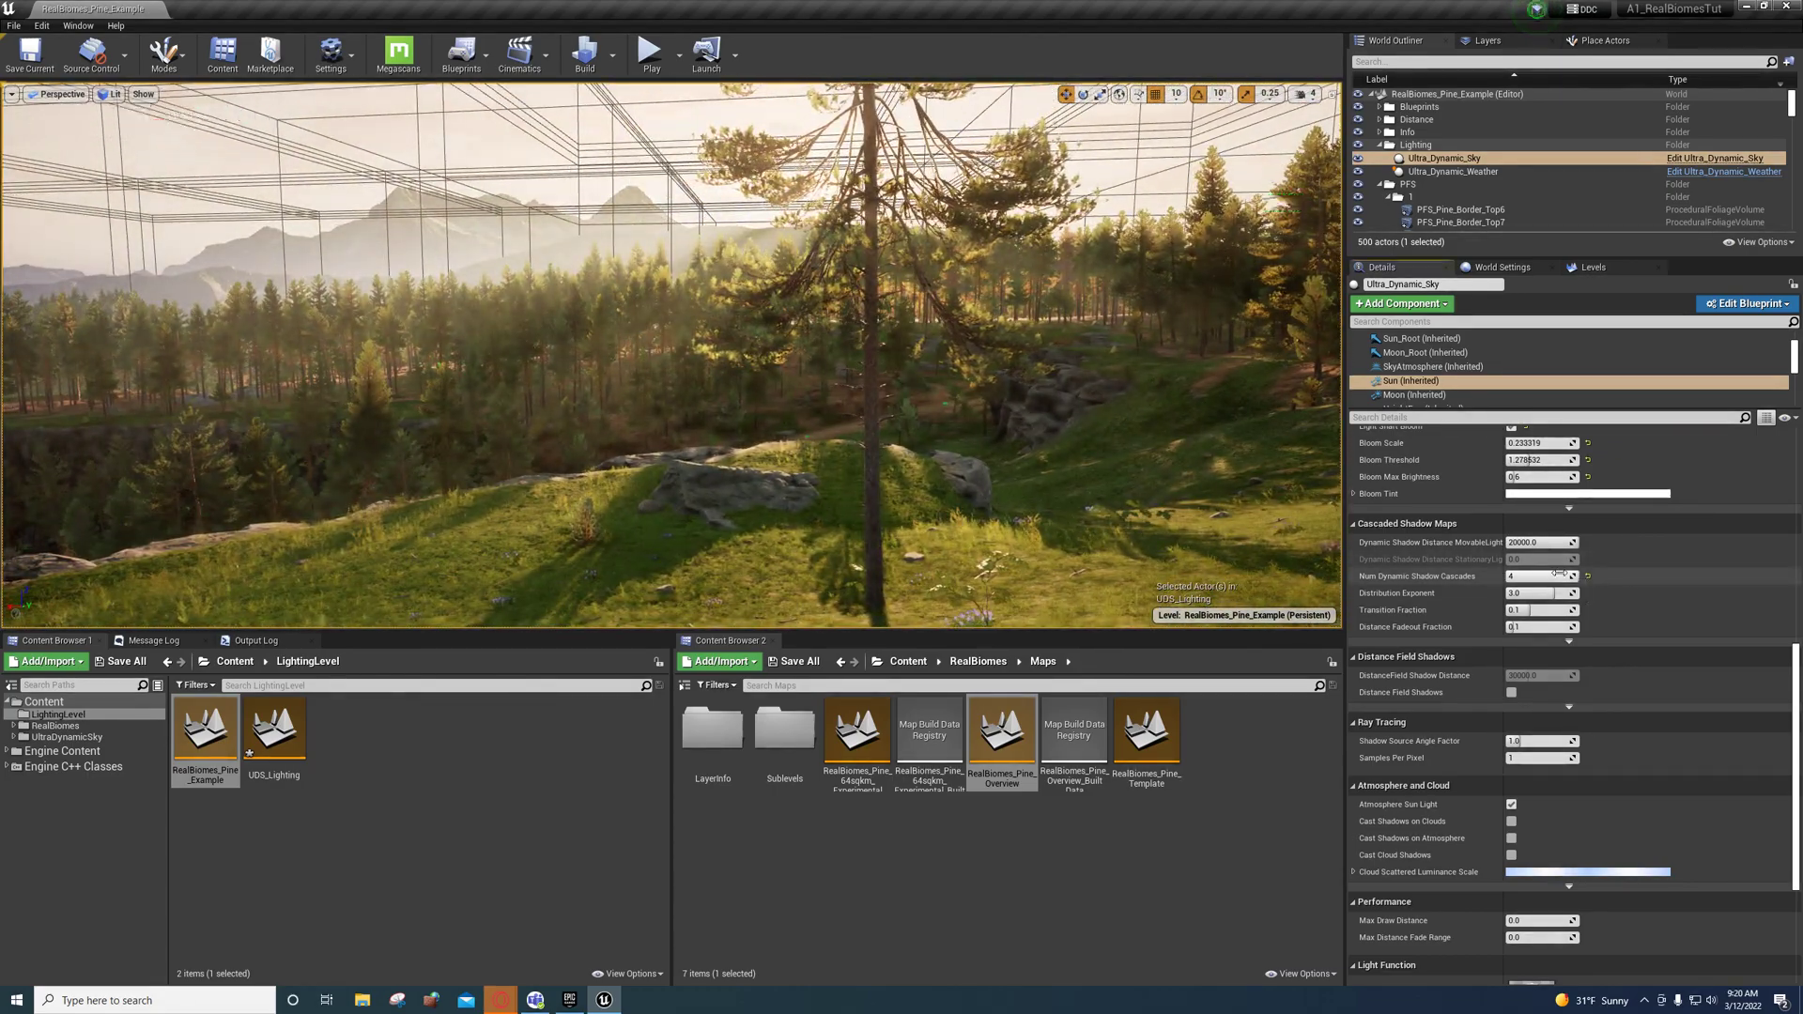
left_click_drag(1559, 577, 1523, 577)
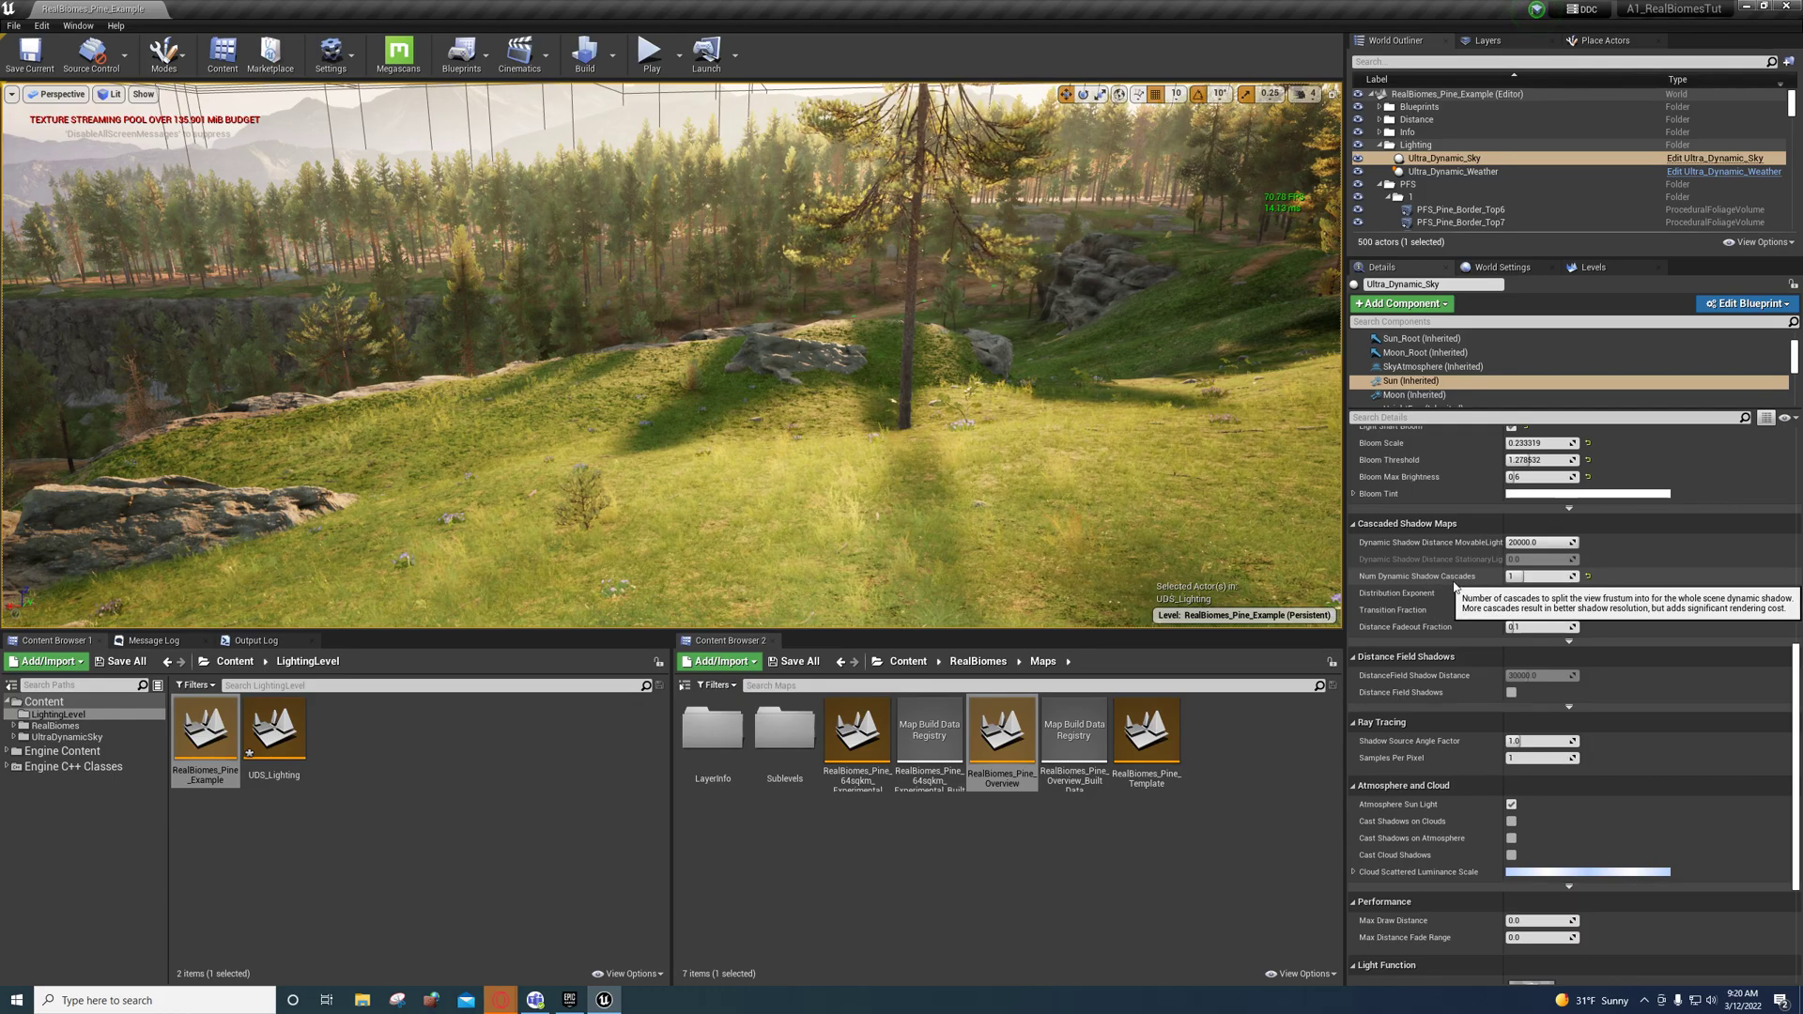
Vary Dynamic Shadow Distance MovableLight up to 20000 while inspecting the forest shadows, and set it to 0.
left_click_drag(1527, 542, 1507, 543)
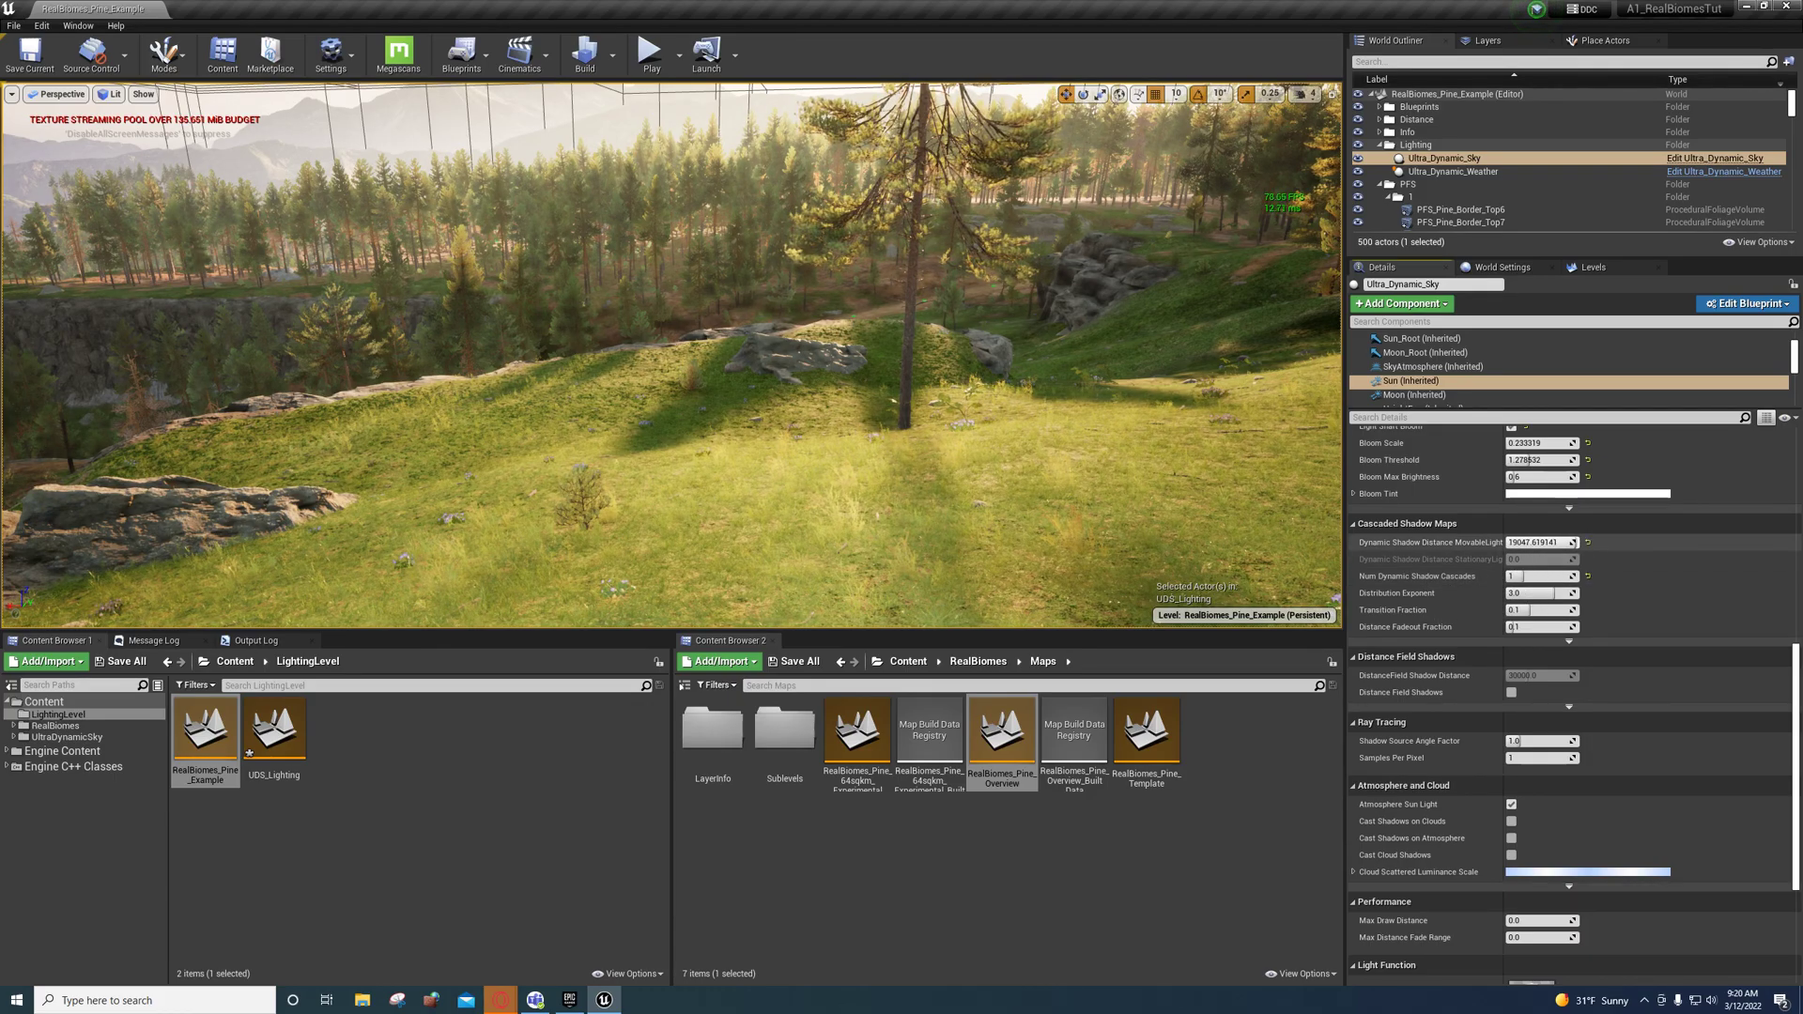
left_click_drag(1529, 543, 1567, 543)
right_click_drag(1202, 503, 1118, 441)
right_click_drag(488, 347, 483, 328)
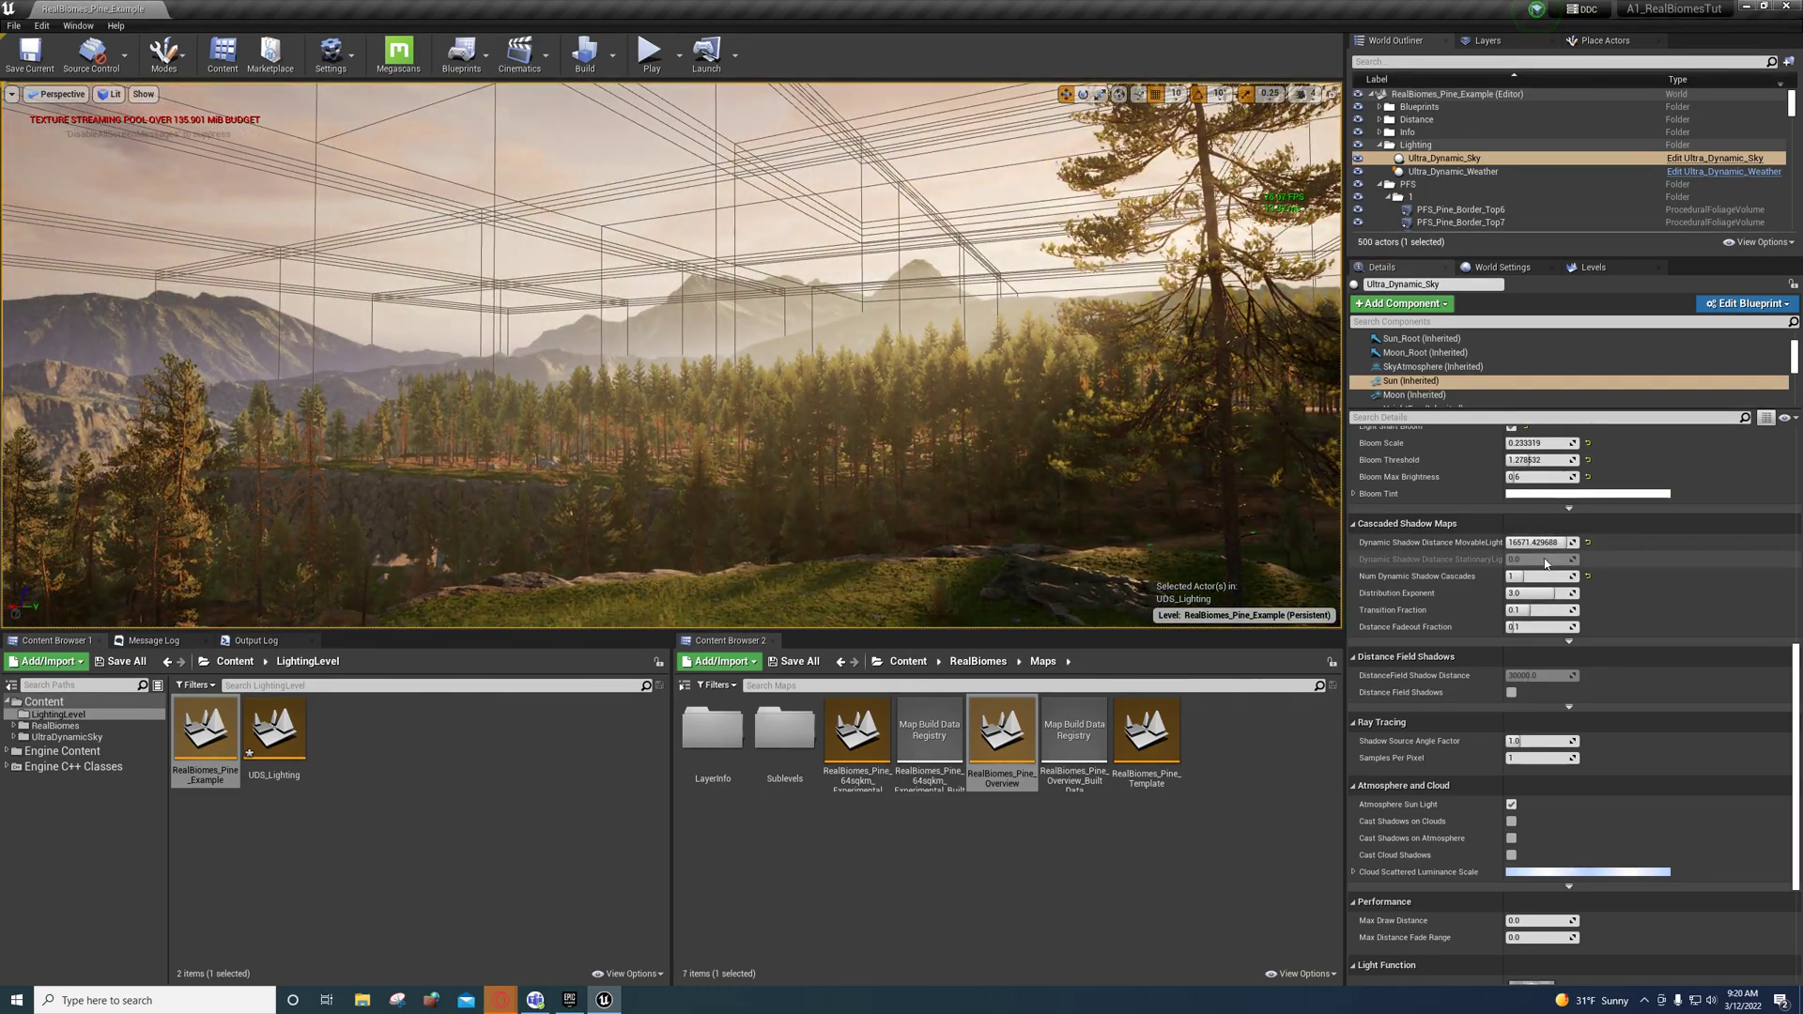
left_click_drag(1545, 543, 1547, 542)
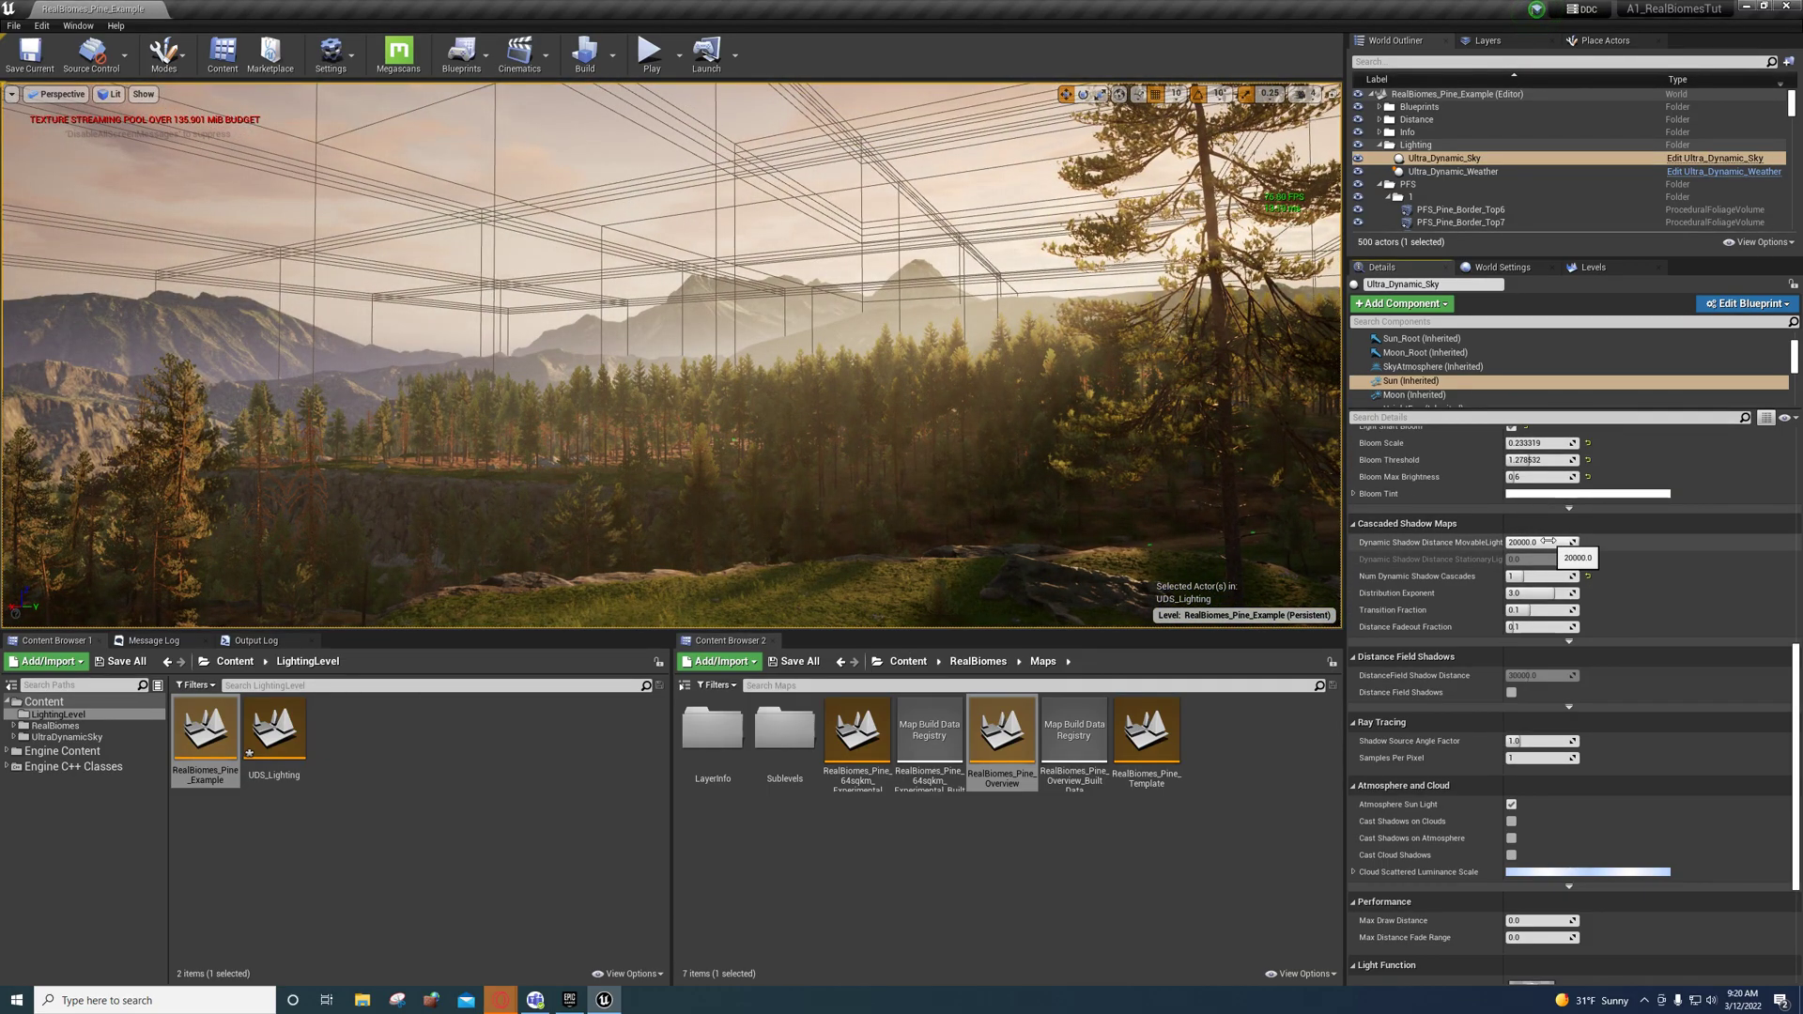
left_click_drag(1548, 542, 1508, 542)
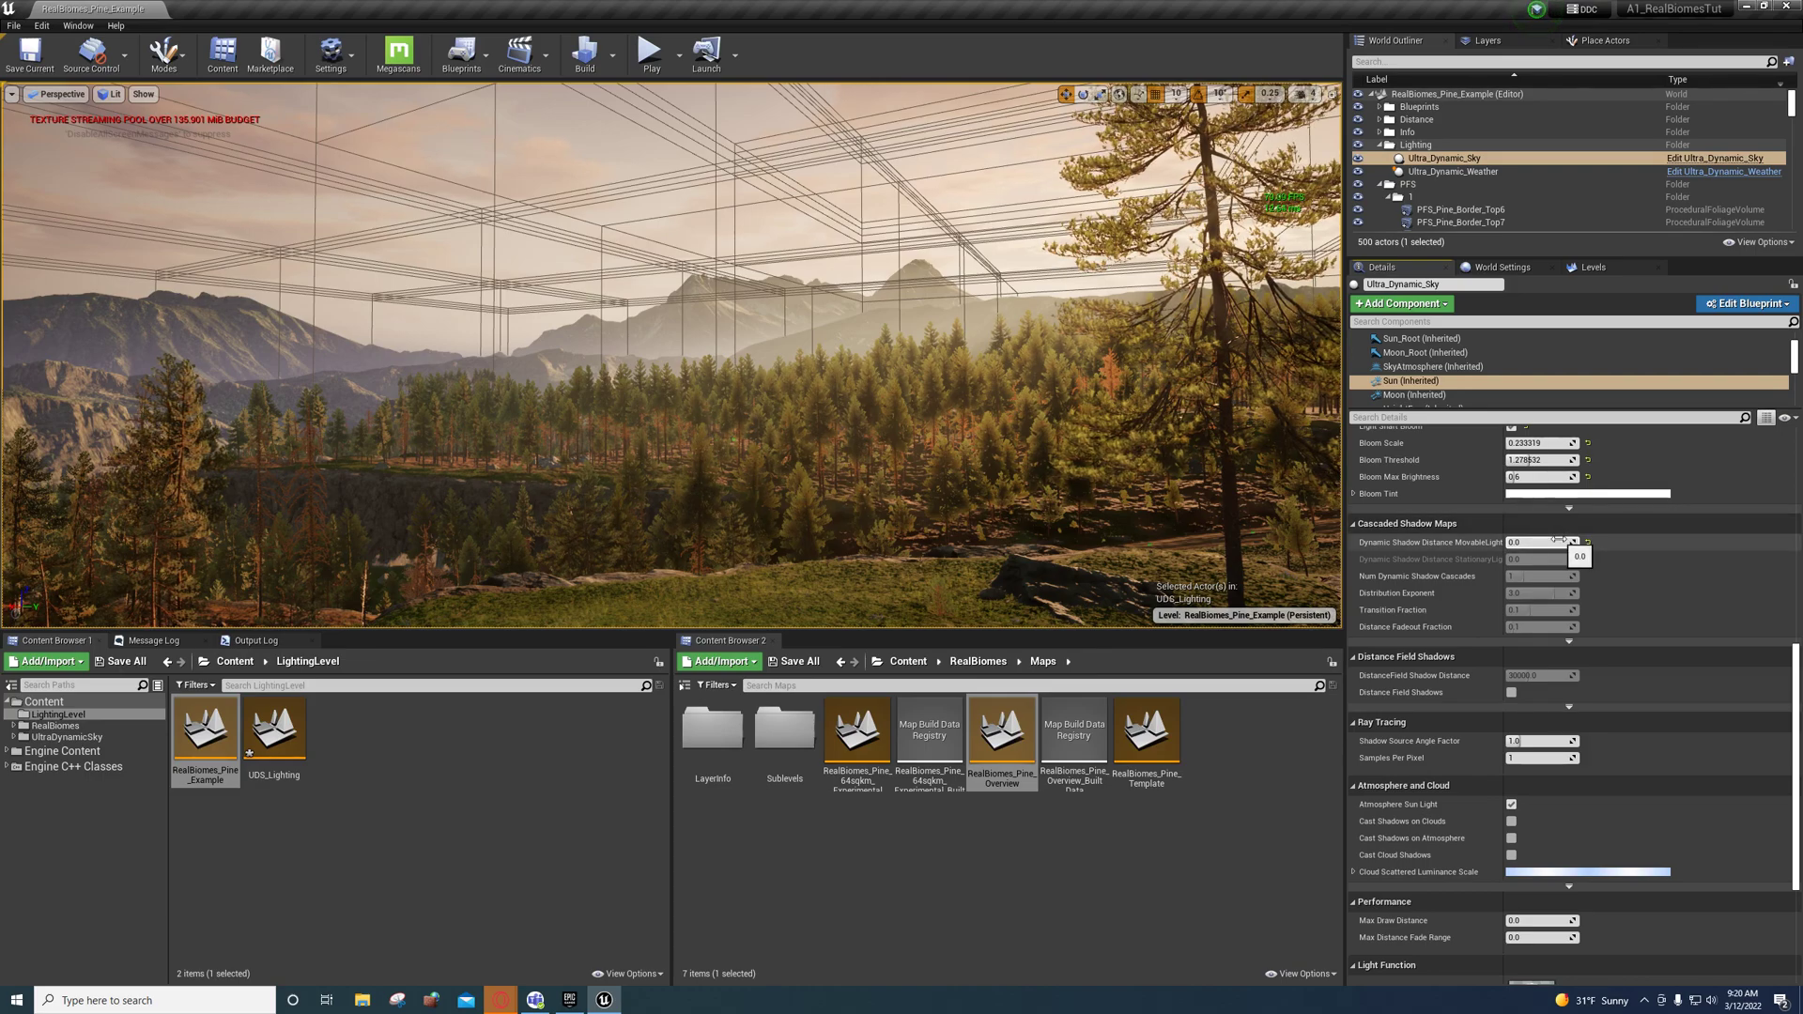
Raise Dynamic Shadow Distance MovableLight to 20000 and inspect the shadows across the distant forest.
left_click_drag(1559, 542, 1597, 542)
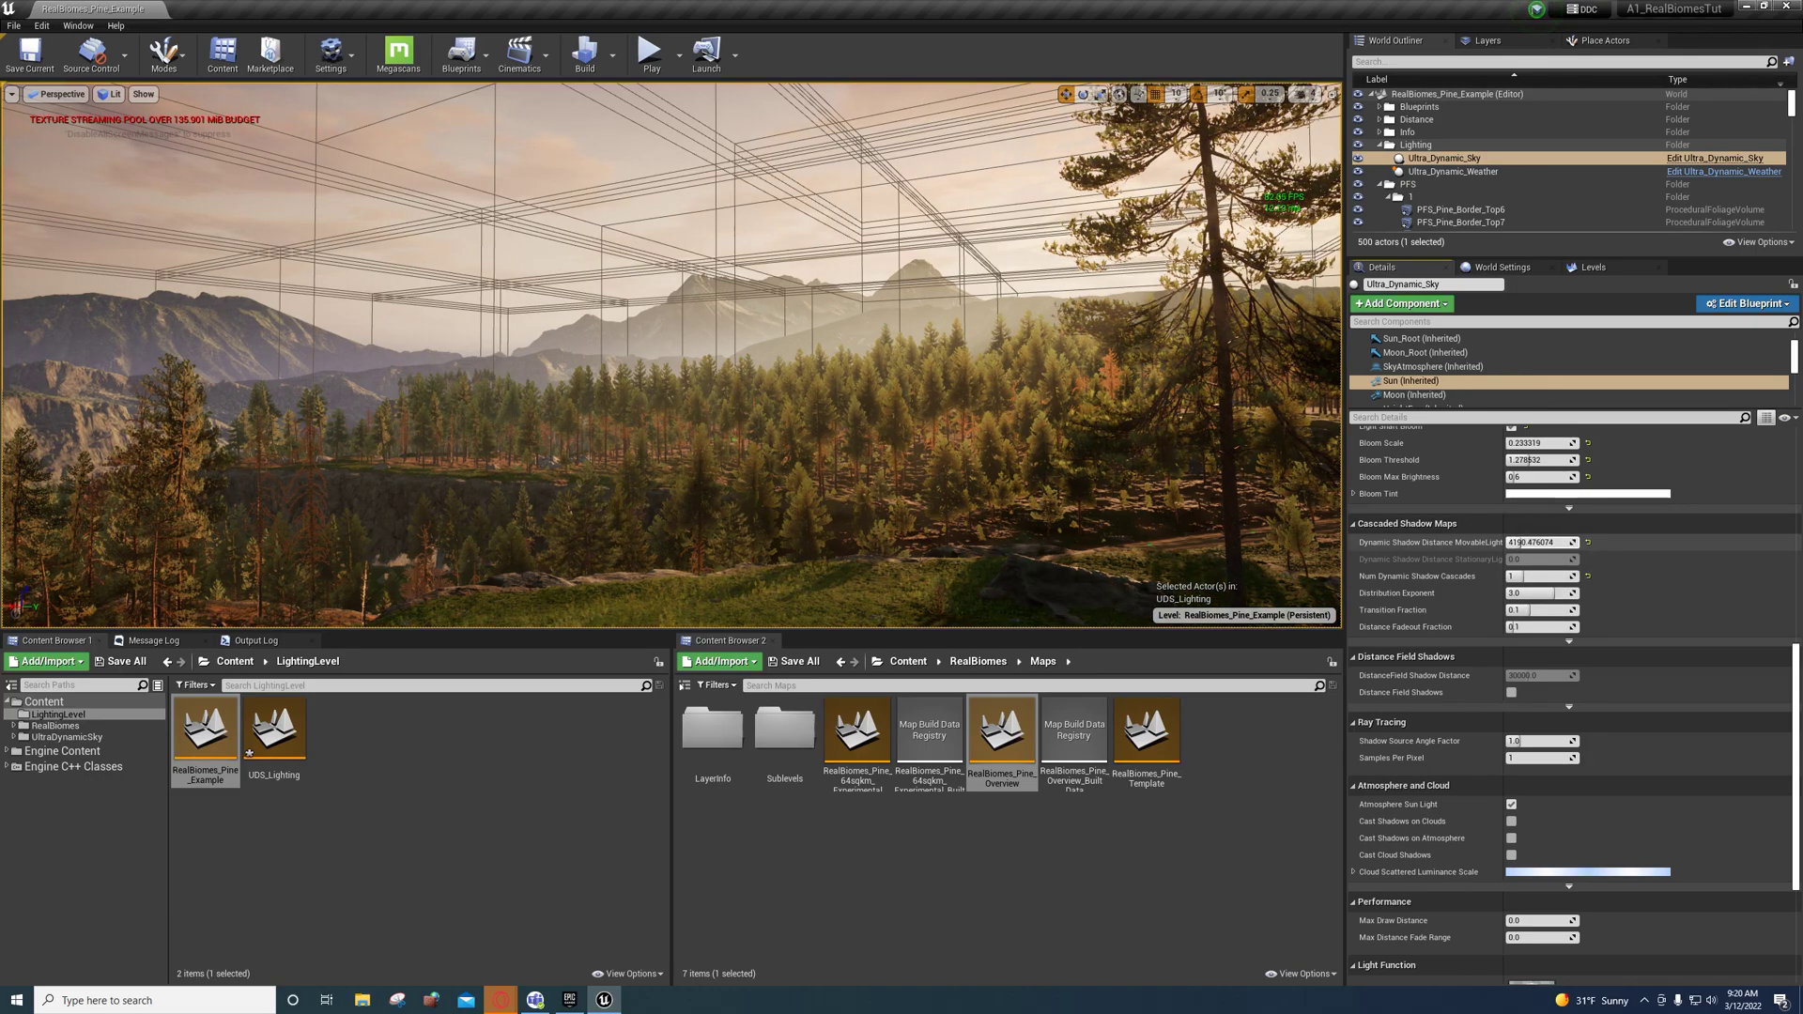
left_click_drag(1525, 542, 1684, 542)
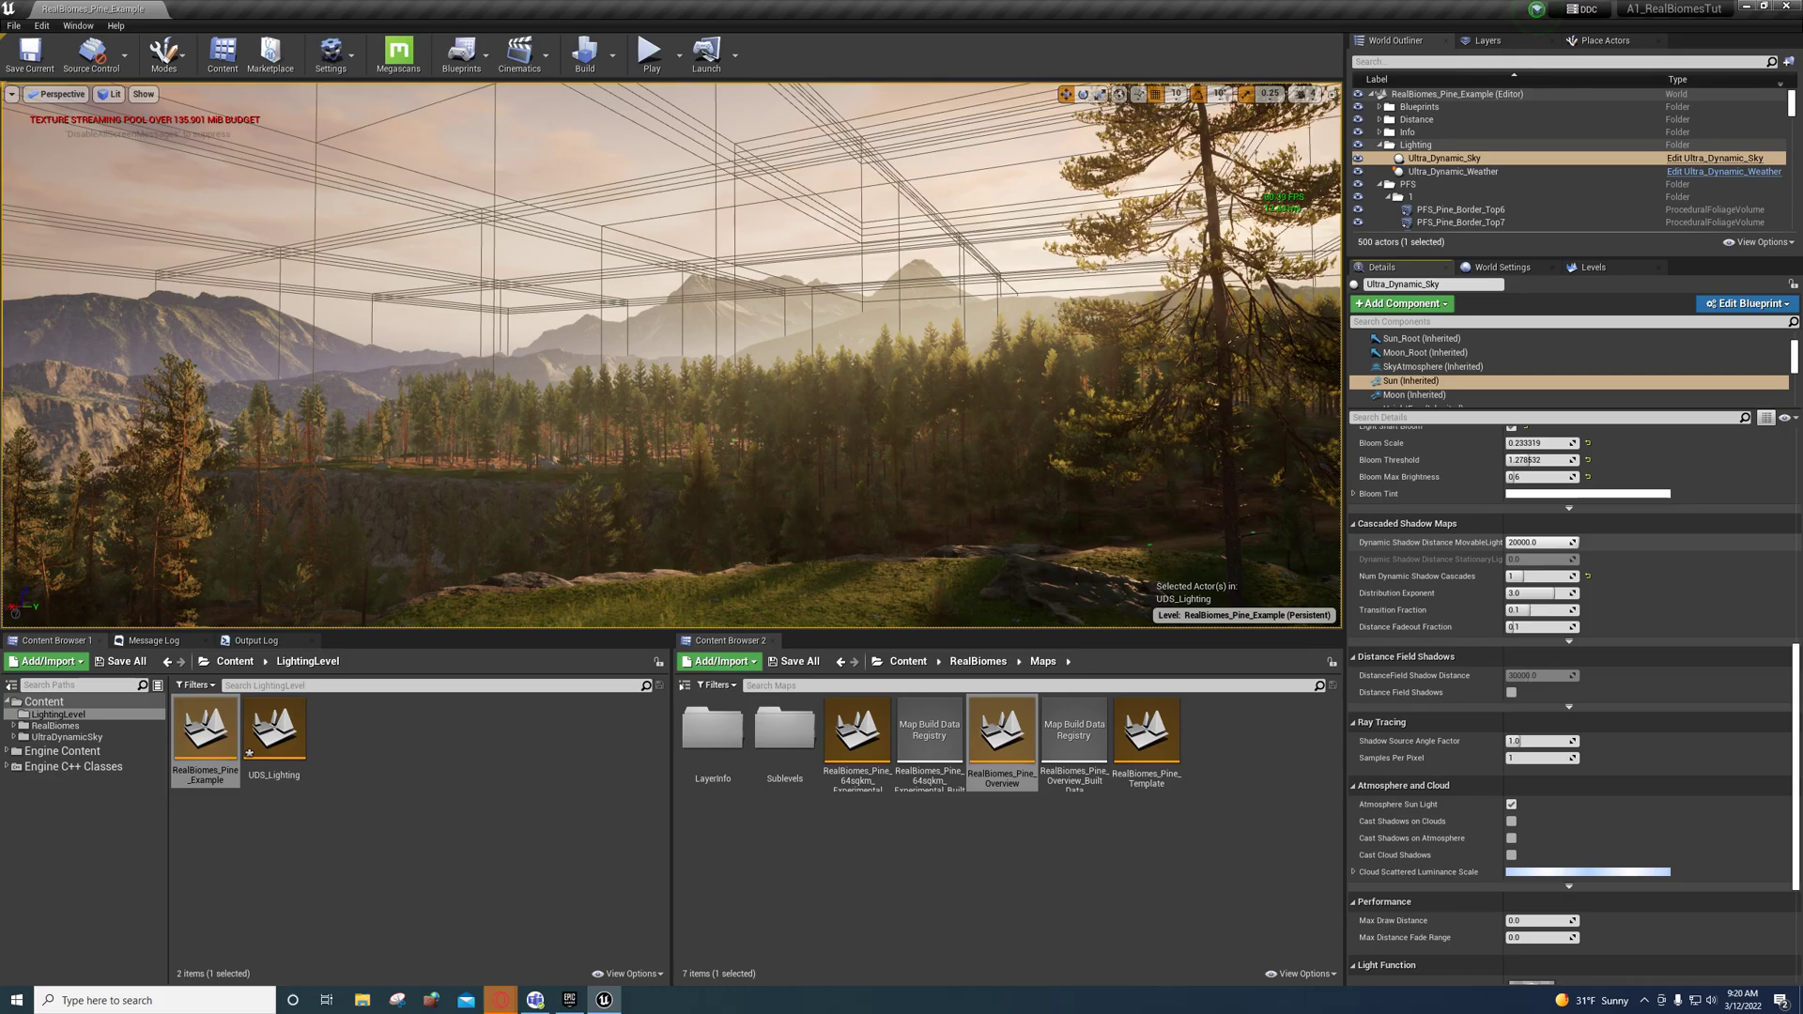
right_click_drag(1058, 503, 1135, 532)
key("w")
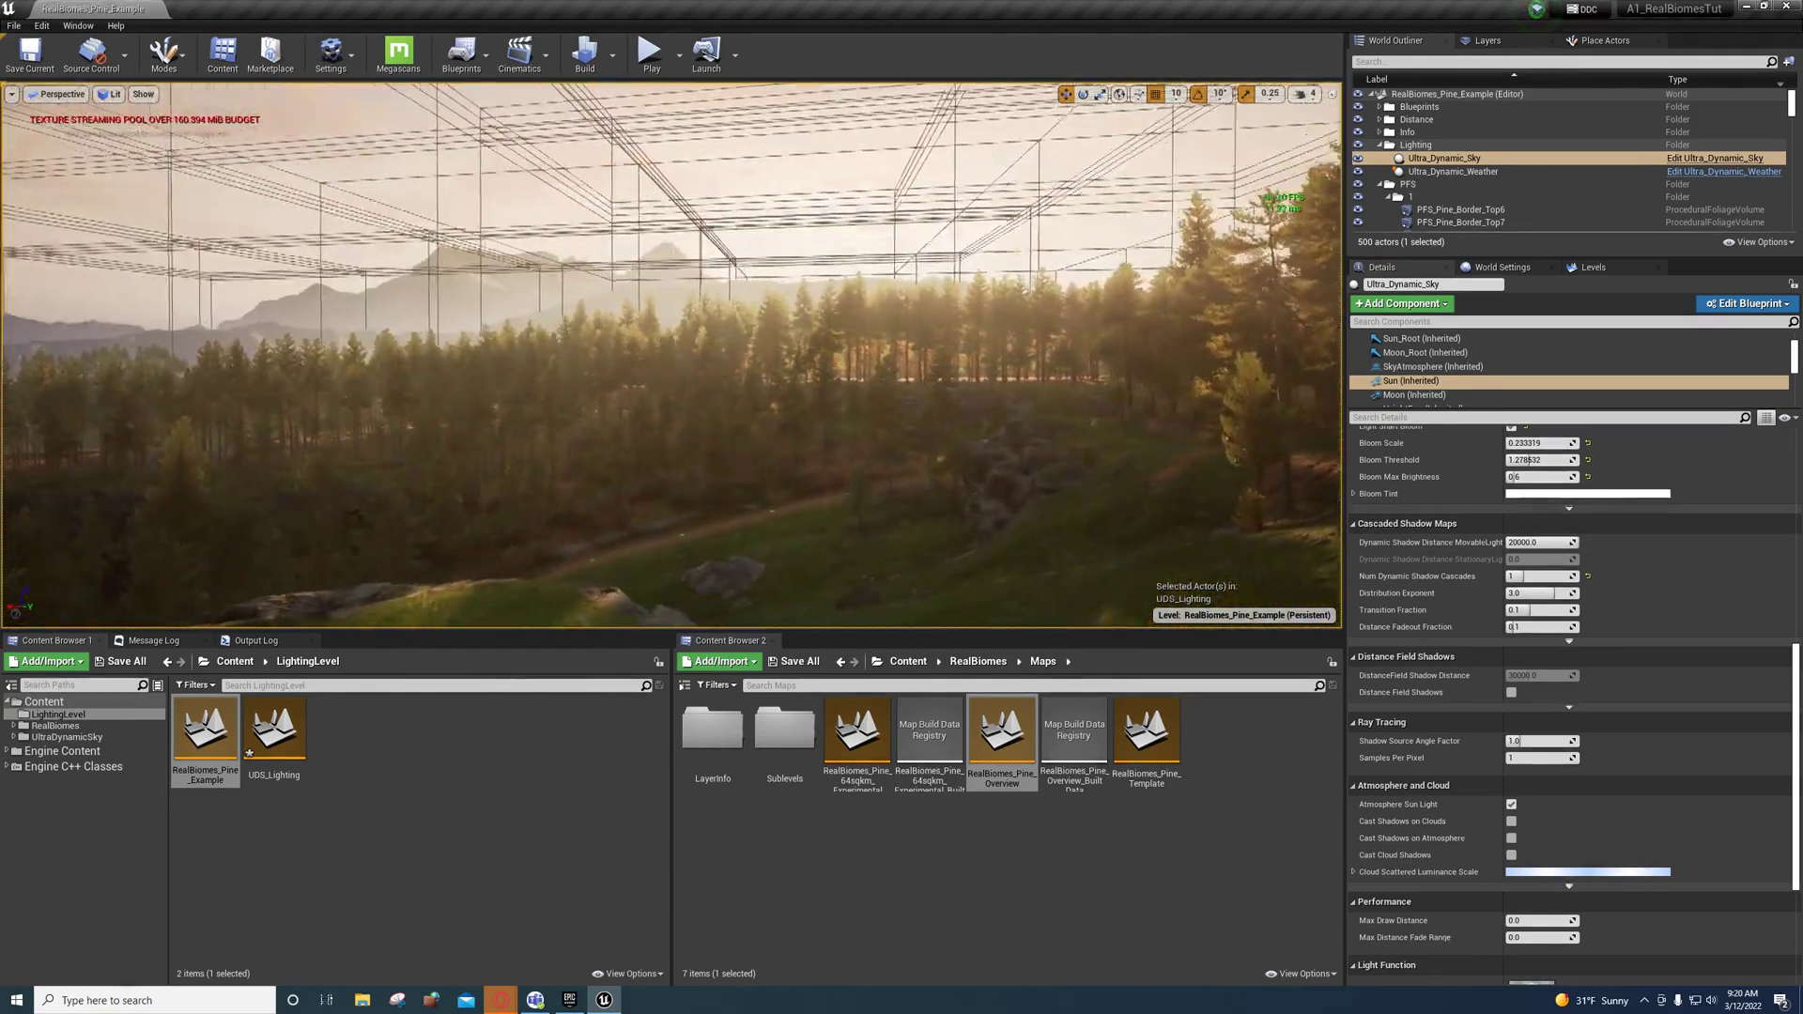
mouse_move(695, 370)
right_mouse_down()
mouse_move(703, 394)
mouse_move(711, 382)
right_mouse_up()
key("s")
Set Dynamic Shadow Distance MovableLight back to 0 and inspect the meadow, rocks and tree line.
left_click_drag(1516, 542, 1506, 542)
right_click_drag(1015, 441, 1031, 446)
key("w")
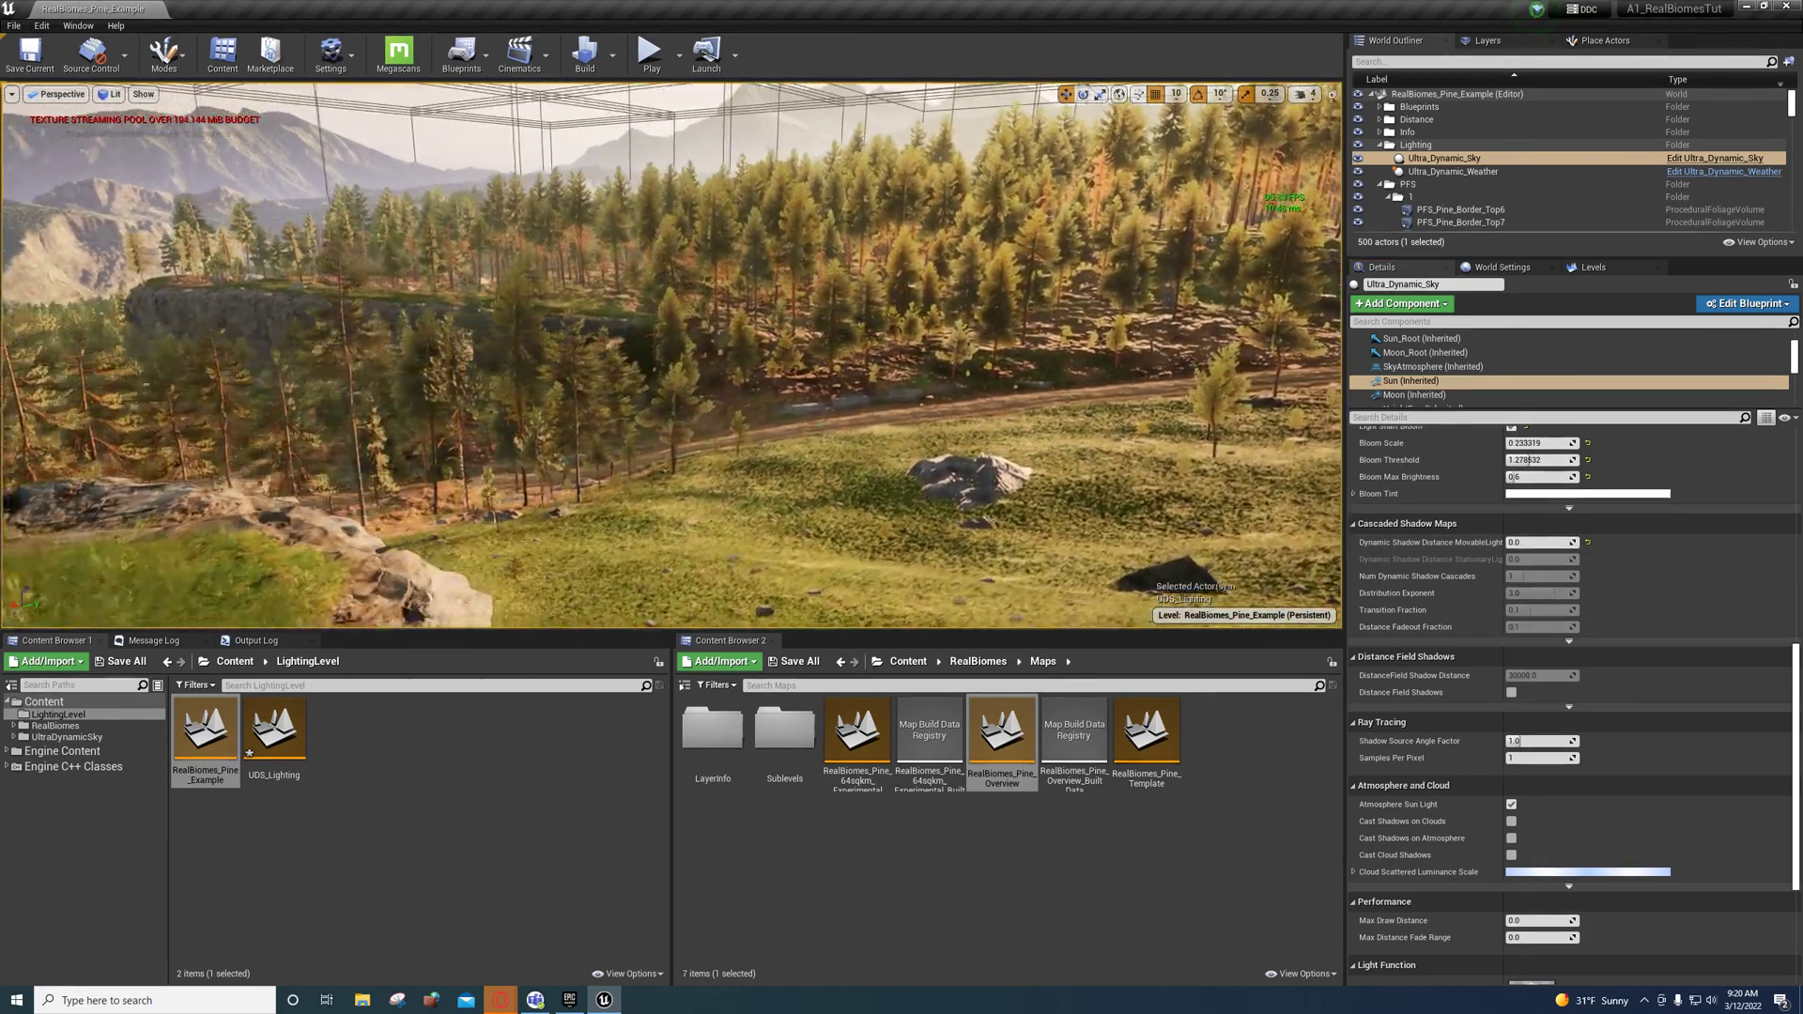
key("s")
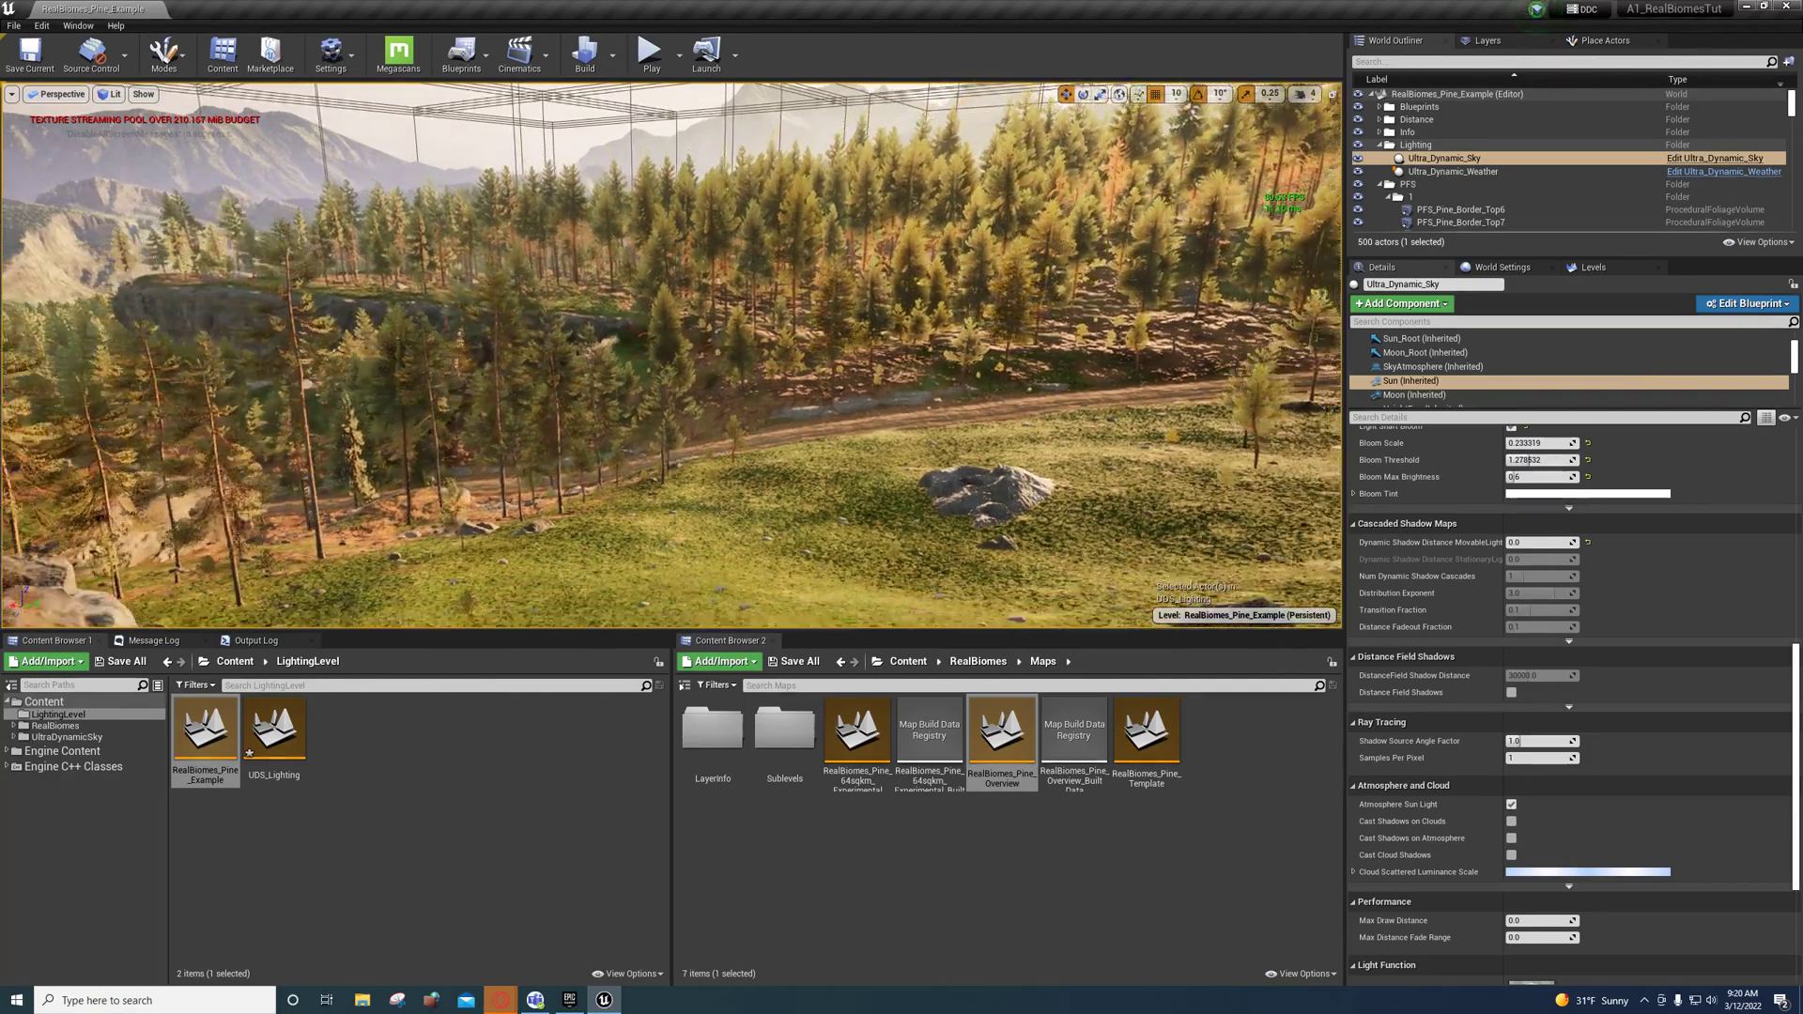
right_click_drag(685, 375, 675, 370)
Try the stat fps console command.
key("grave")
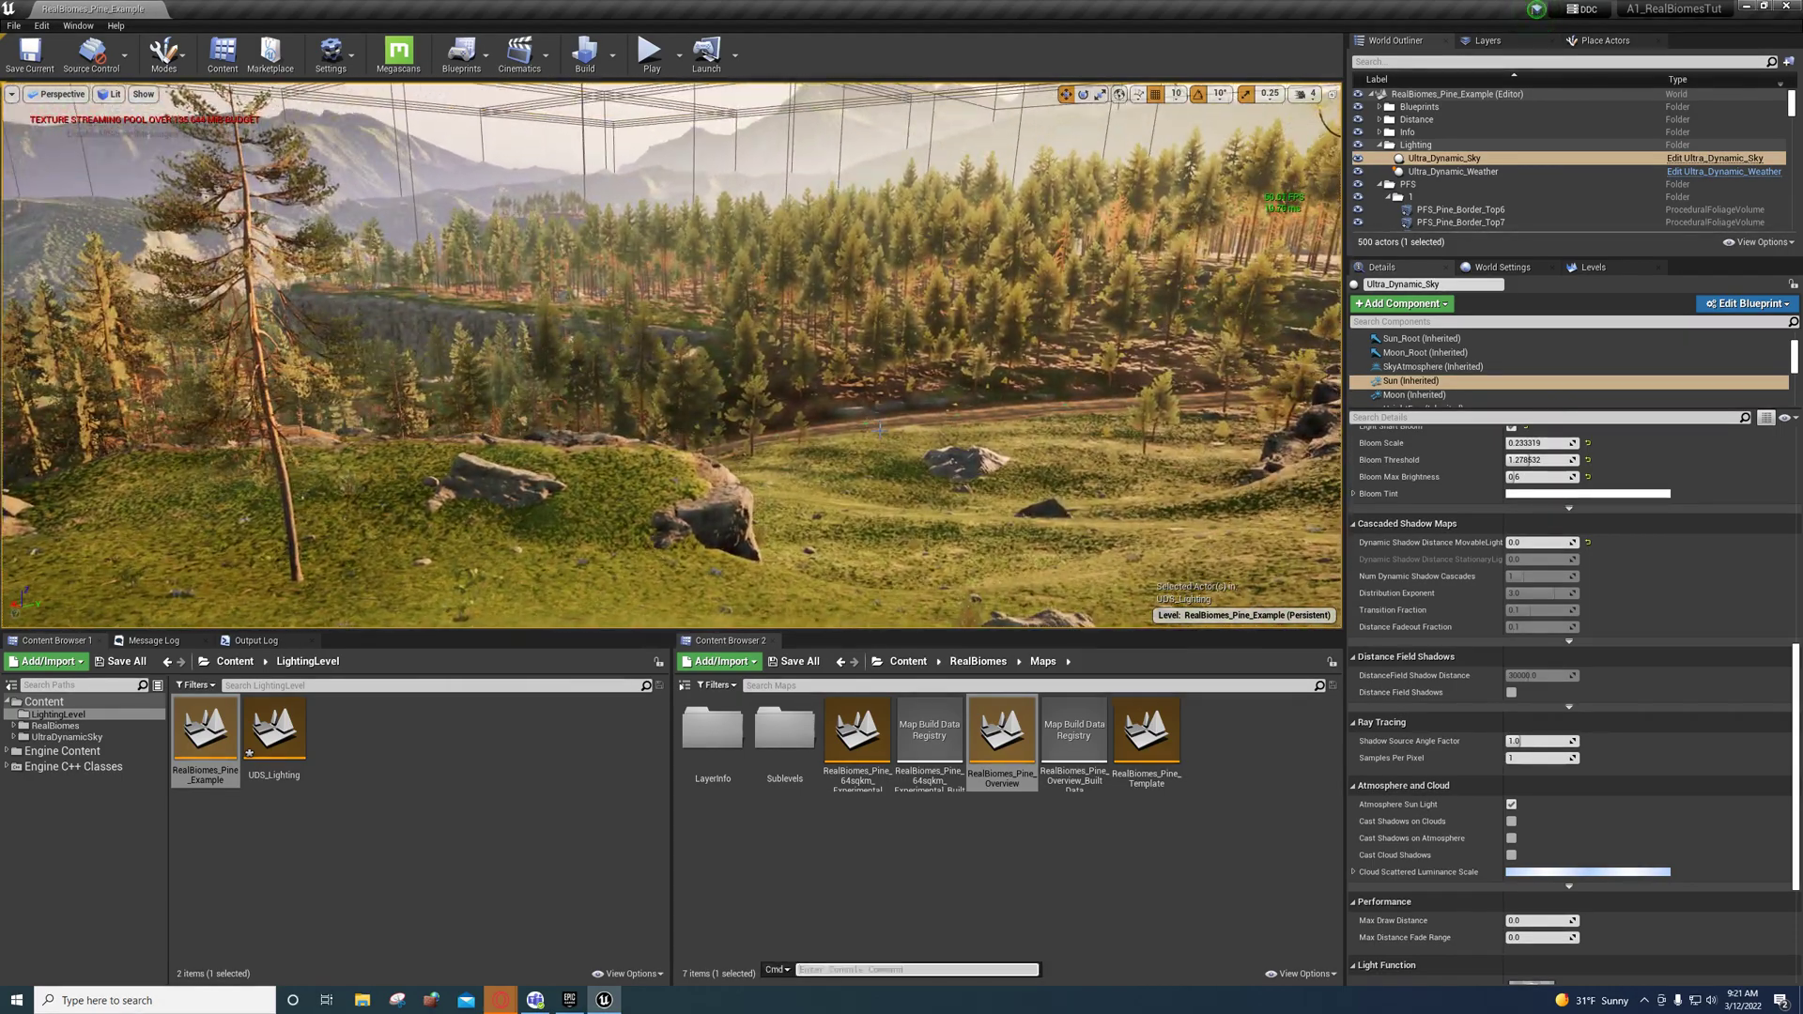
type("stat fps")
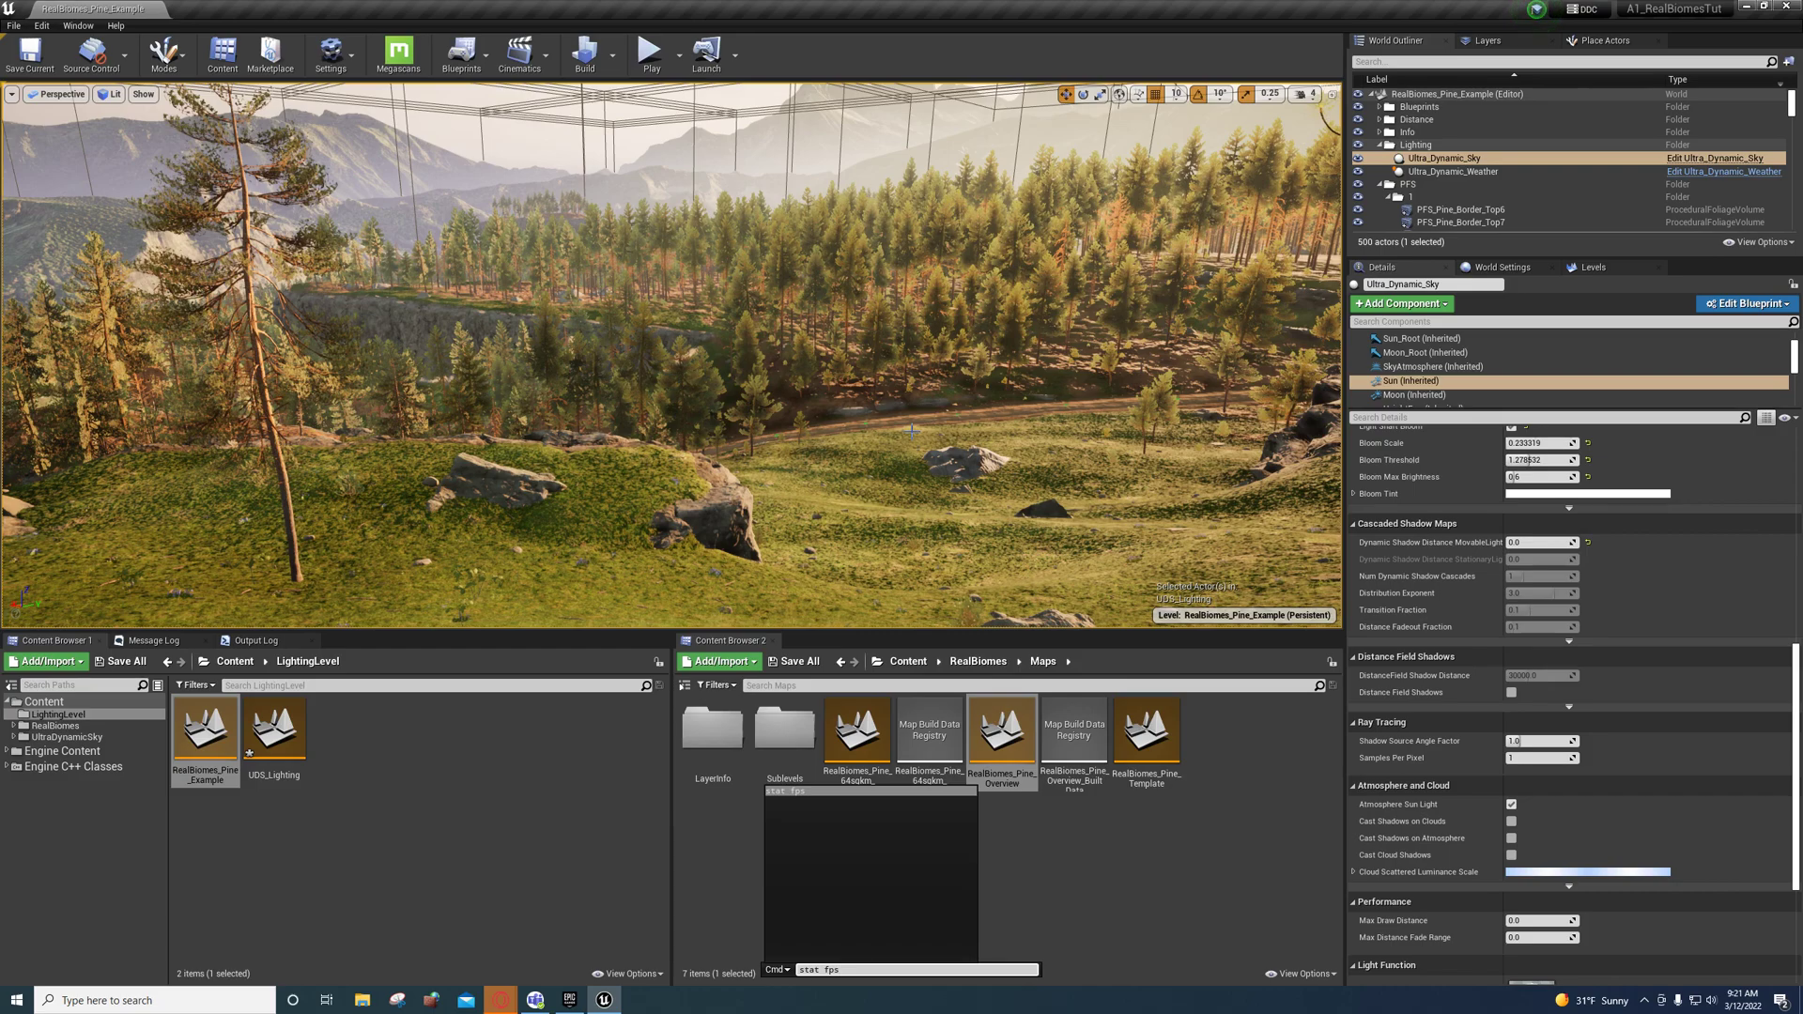
key("Return")
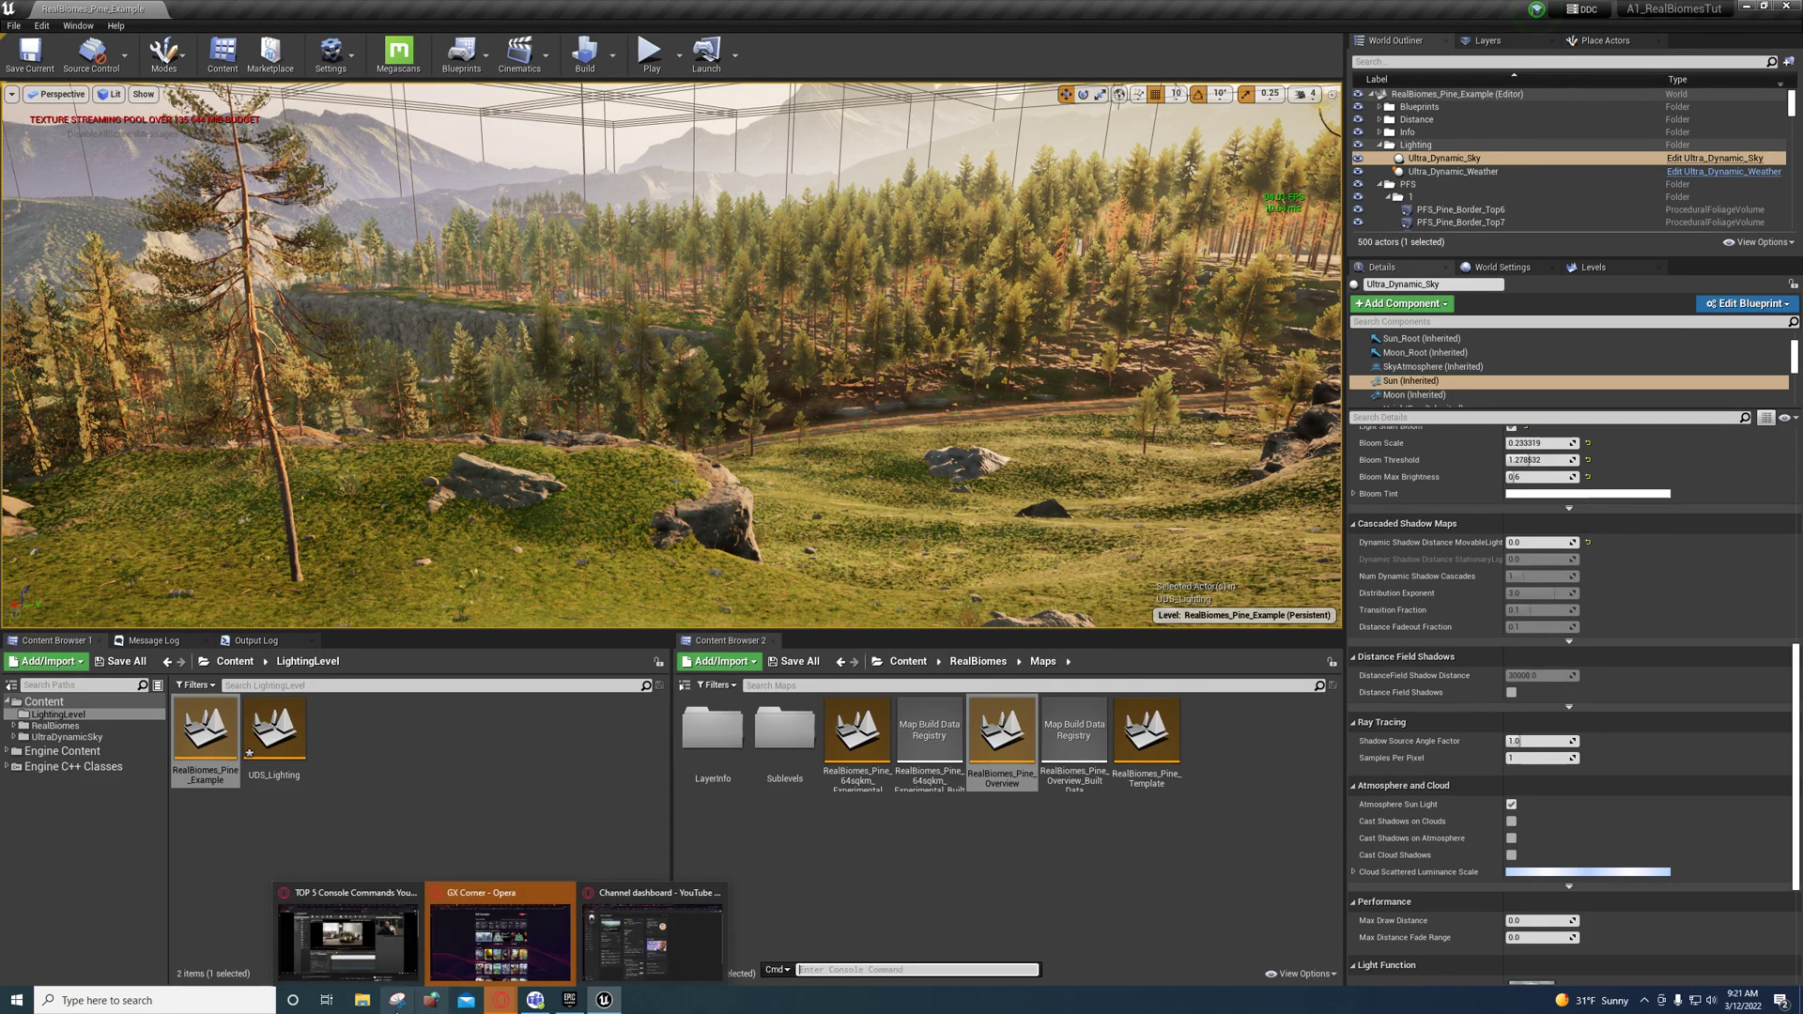
Look up the ambient occlusion command in Sticky Notes and run r.AOQuality = 1 in the Unreal Editor console.
left_click(184, 1004)
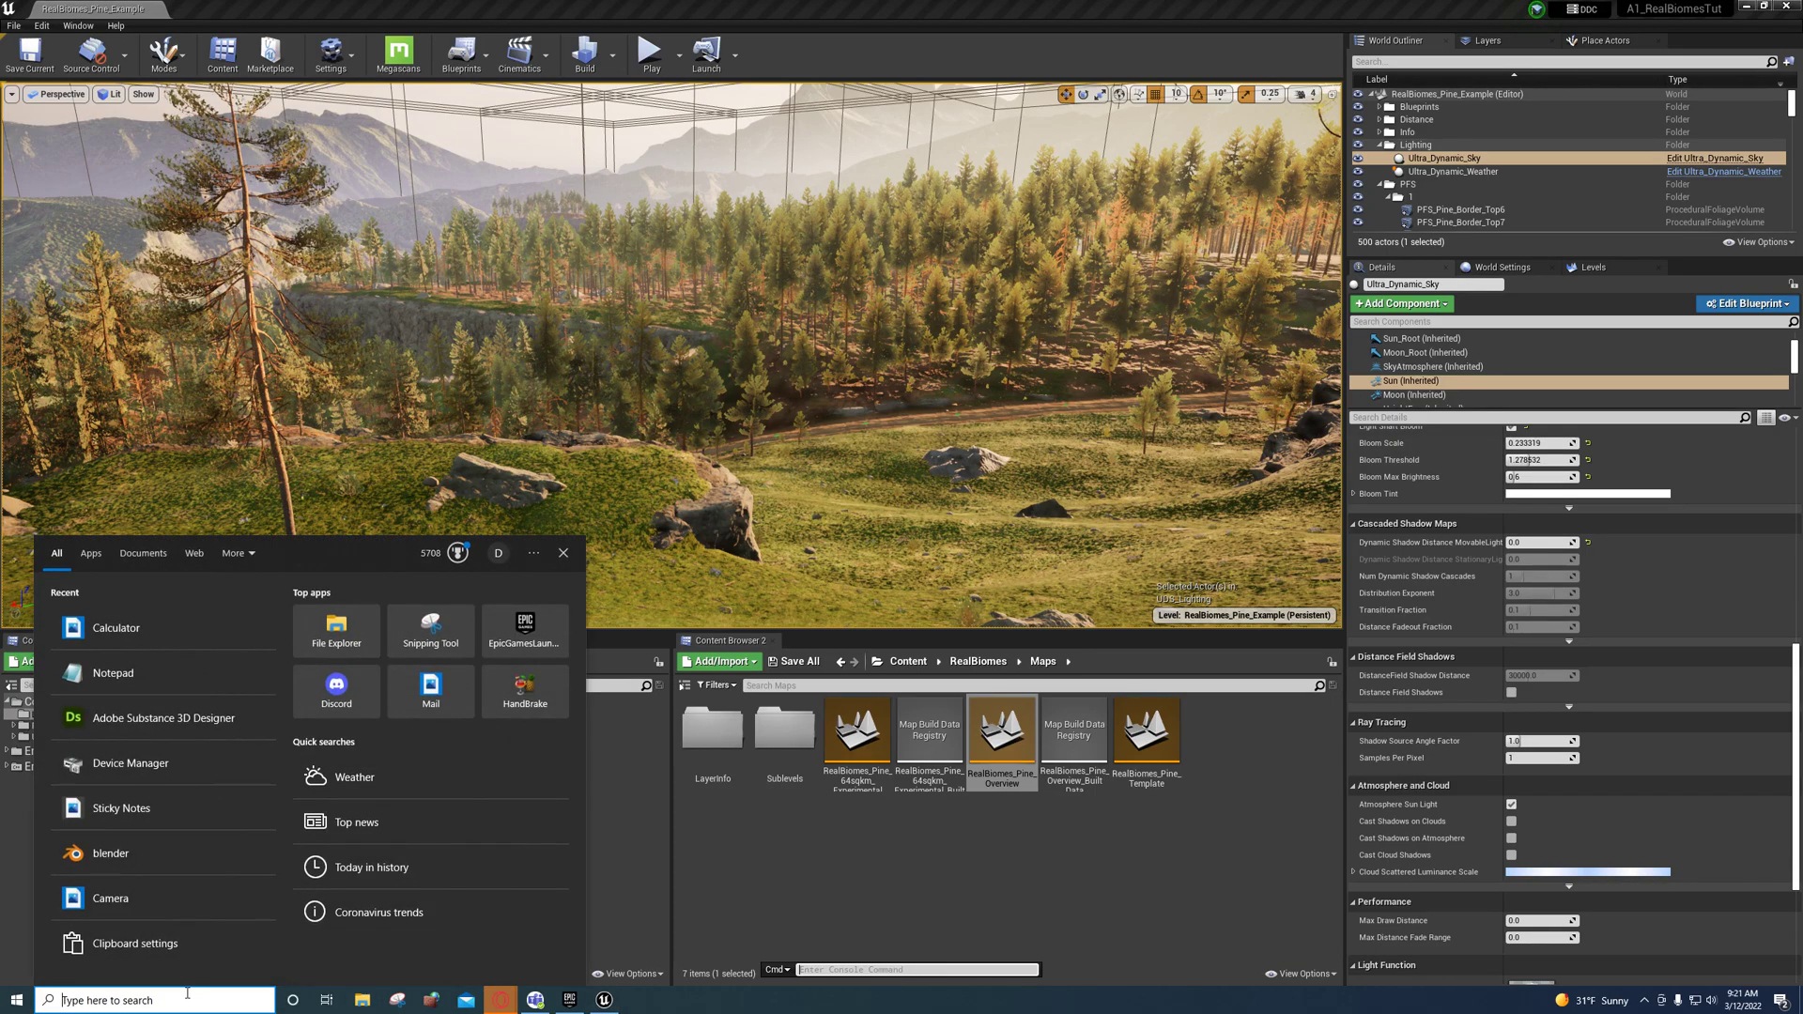
type("stick")
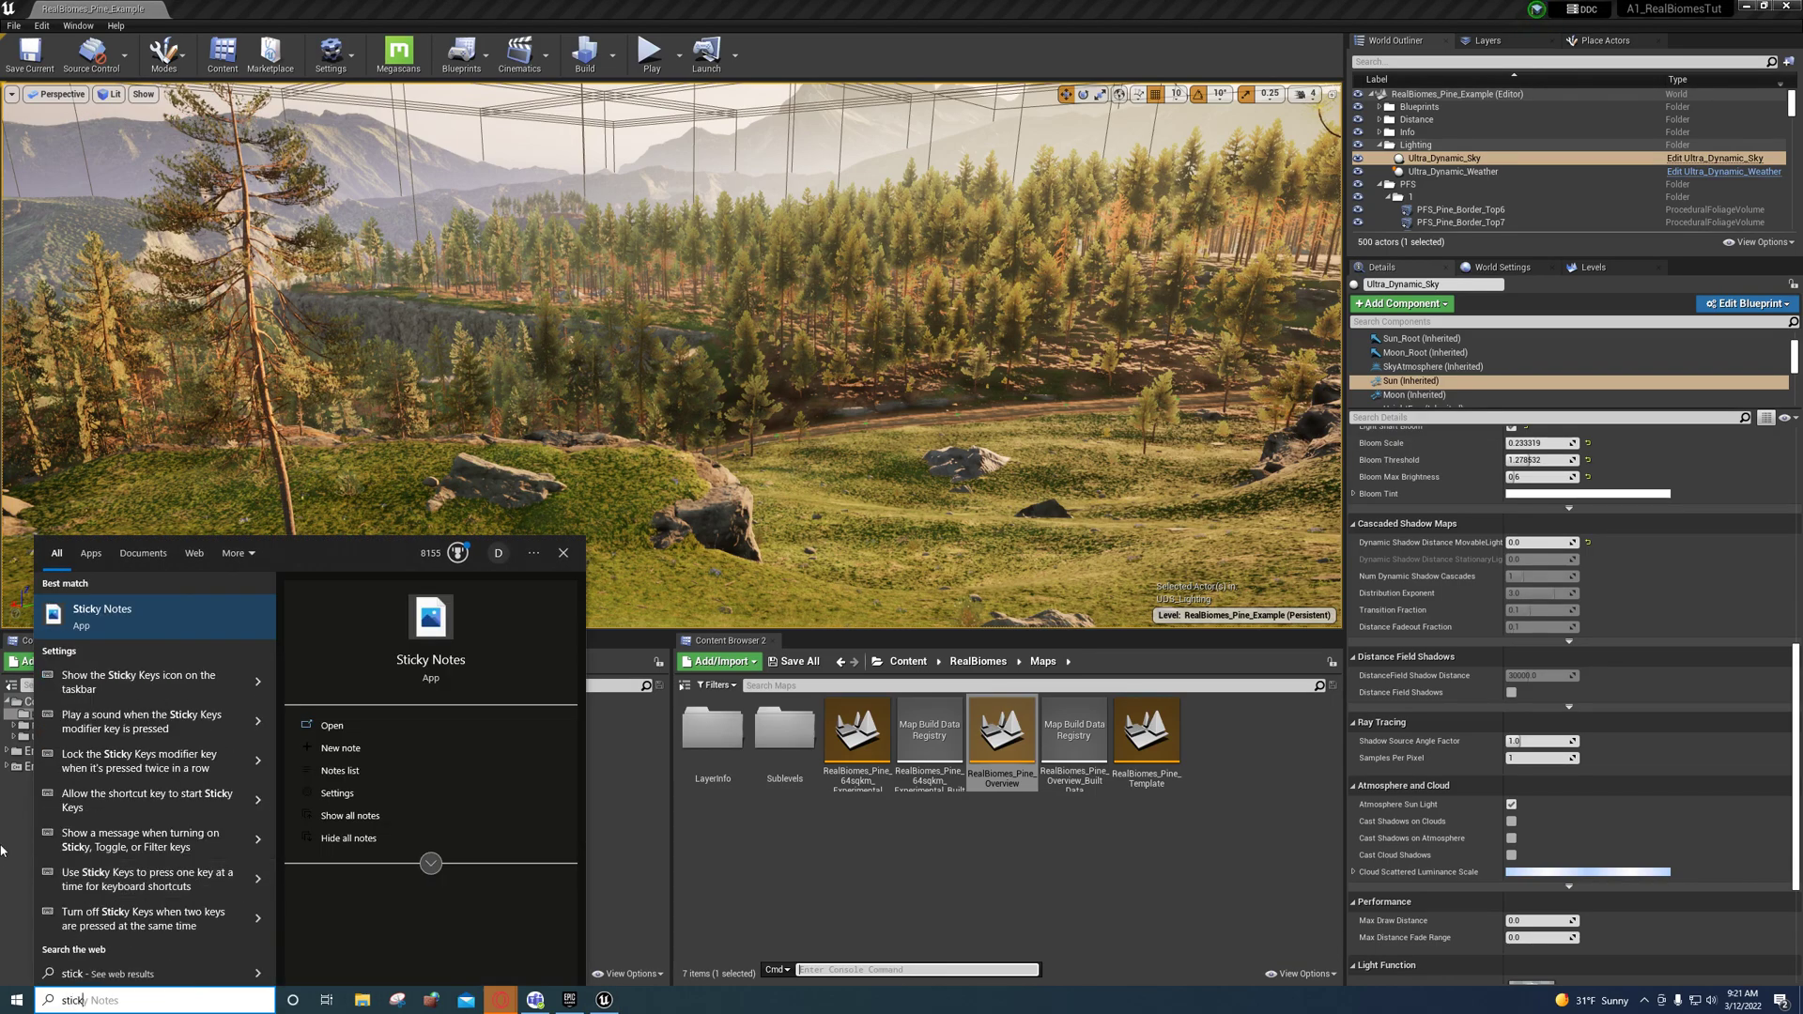
left_click(150, 616)
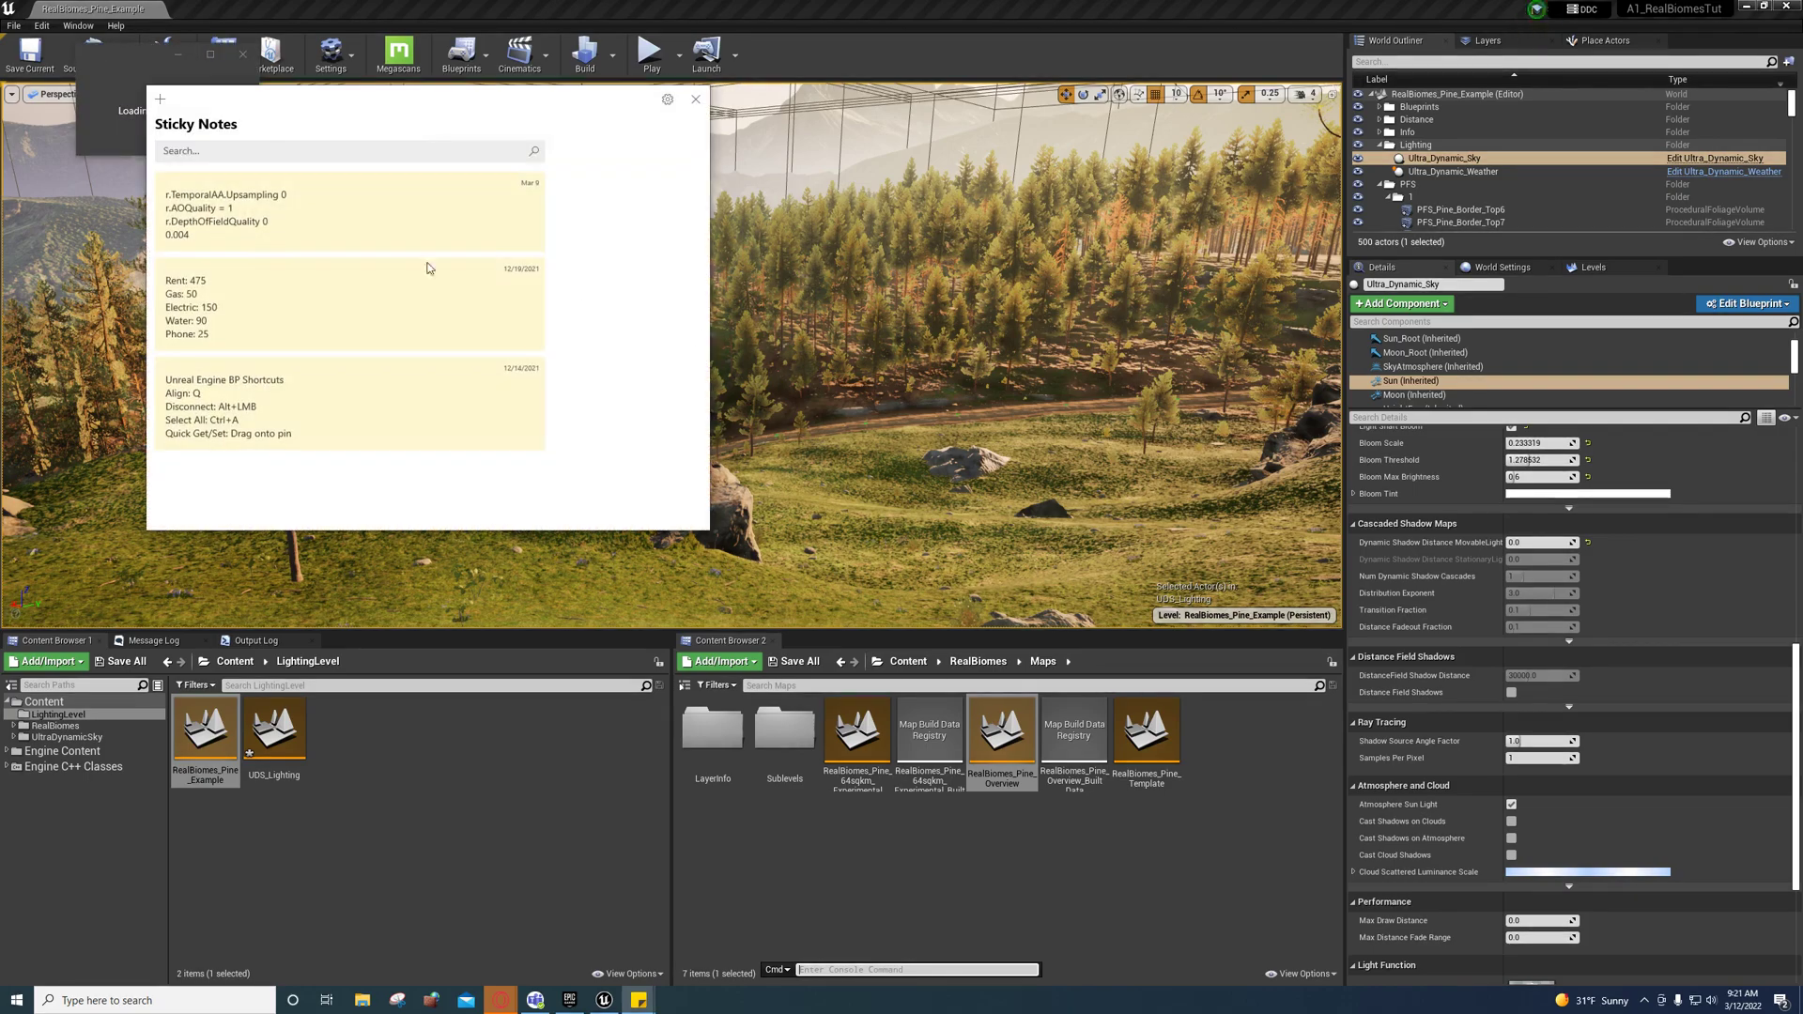
left_click(217, 218)
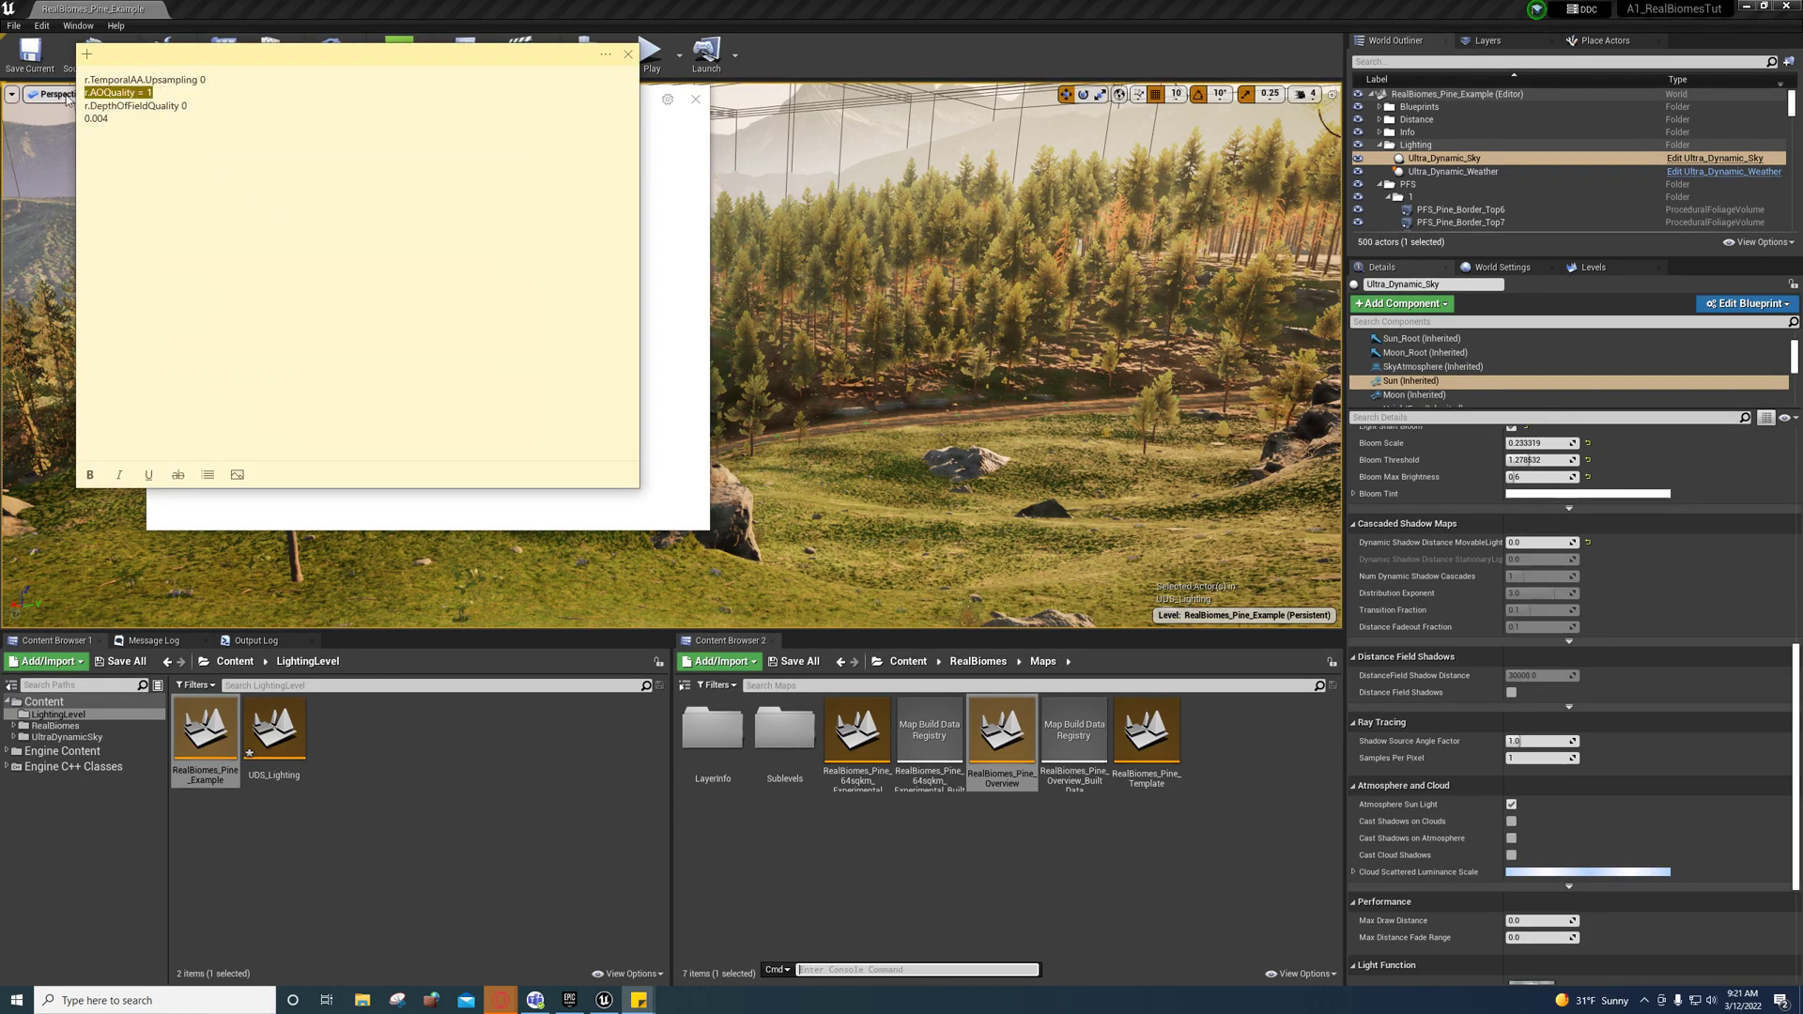
left_click(849, 970)
type("r.AOQuality = 1")
key("Return")
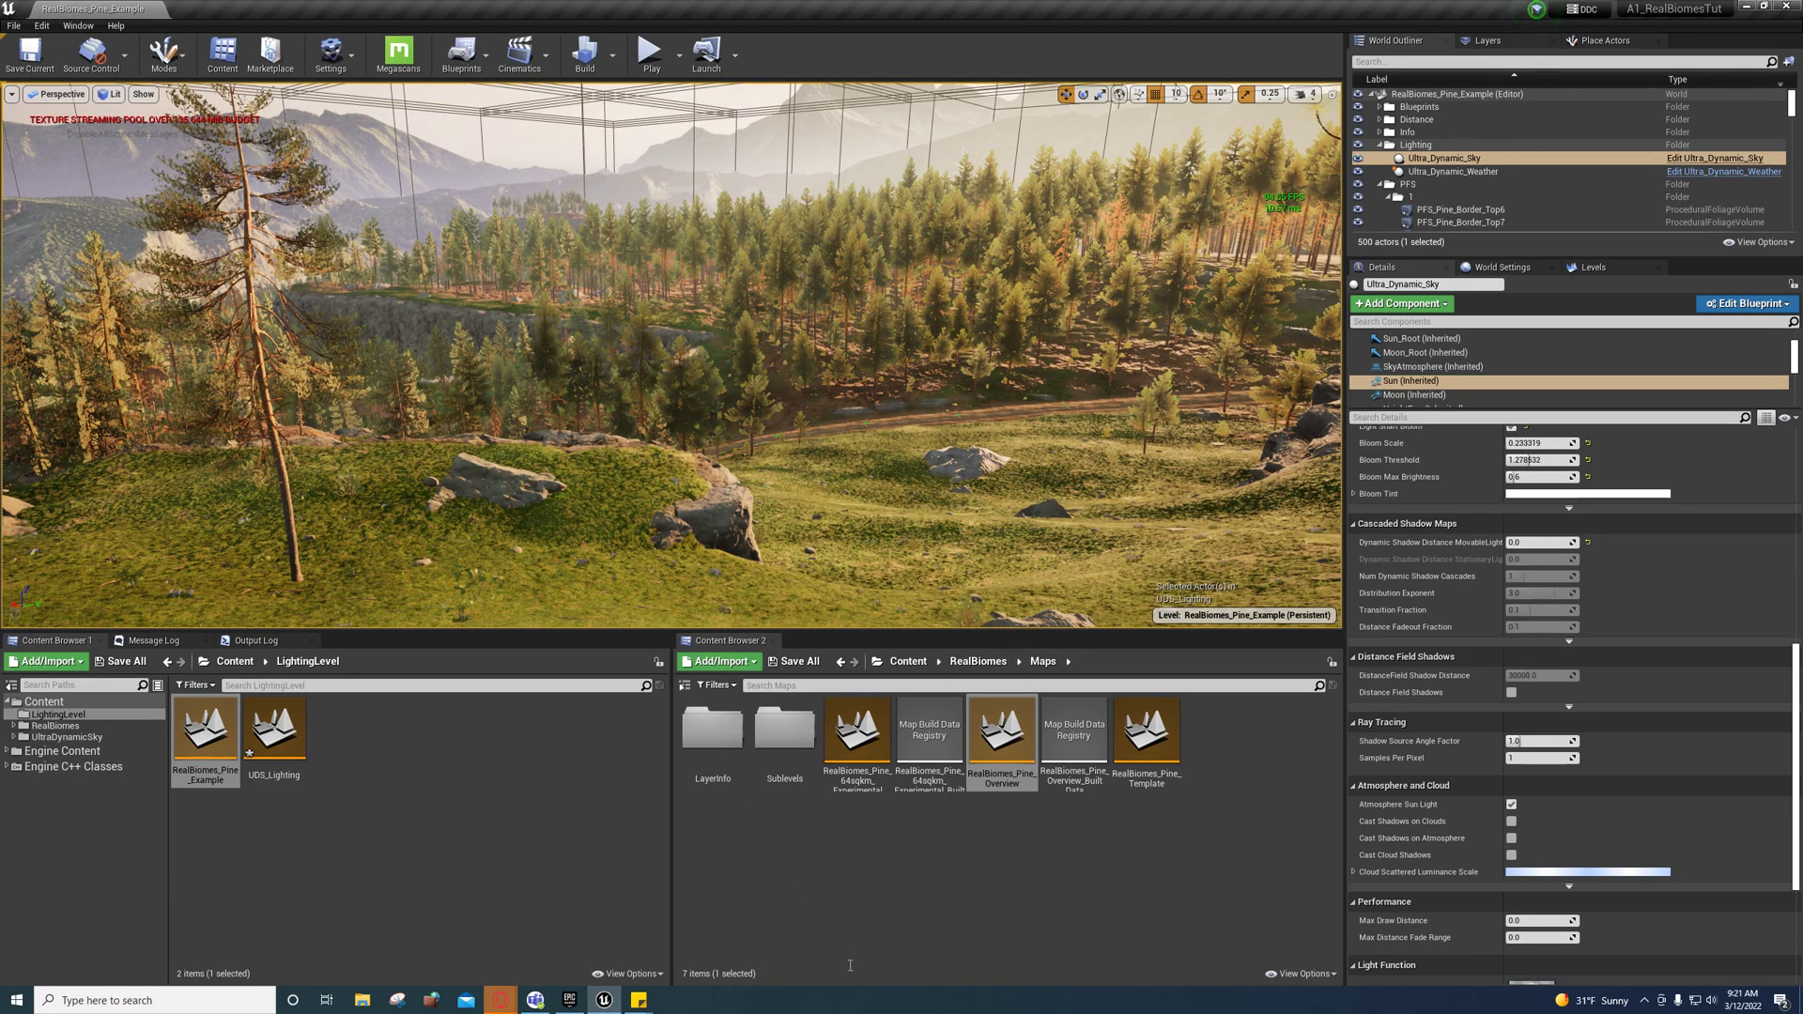
Inspect the meadow and forest at the new ambient occlusion quality and review the Sticky Notes commands again.
mouse_move(673, 355)
right_mouse_down()
mouse_move(684, 368)
mouse_move(678, 343)
right_mouse_up()
key("w")
key("Up")
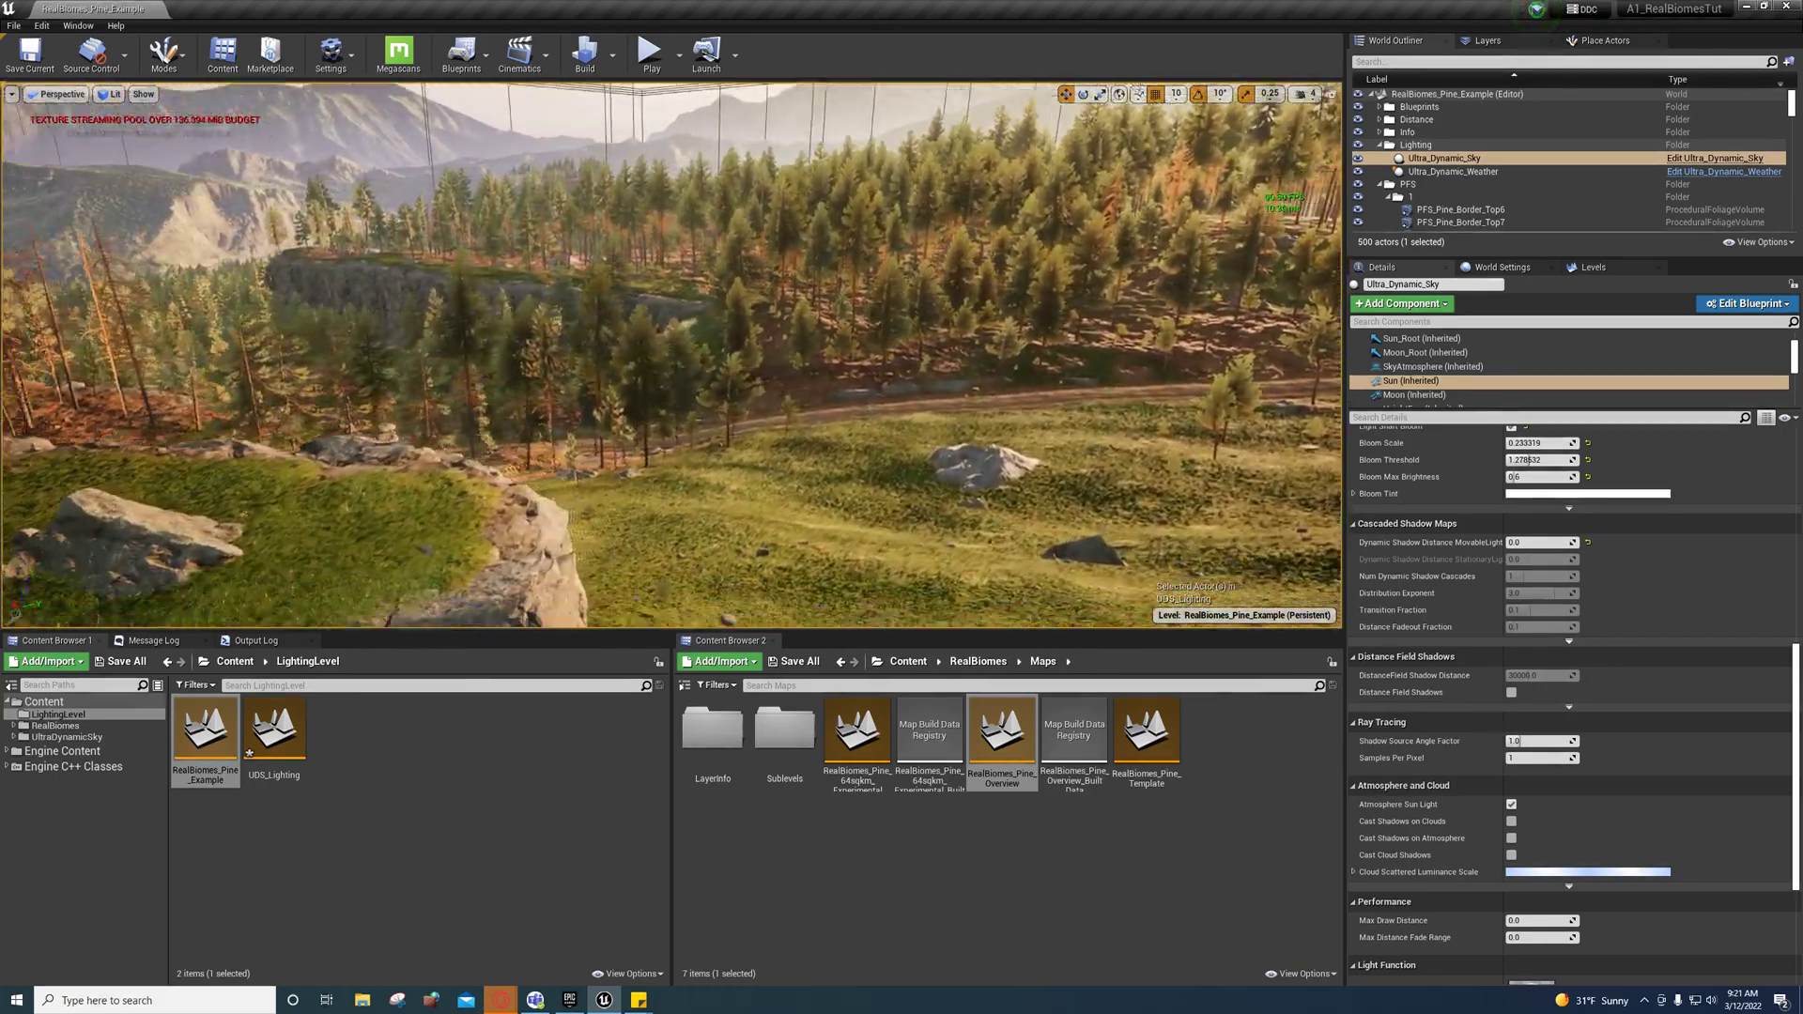
mouse_move(639, 1001)
left_click(667, 919)
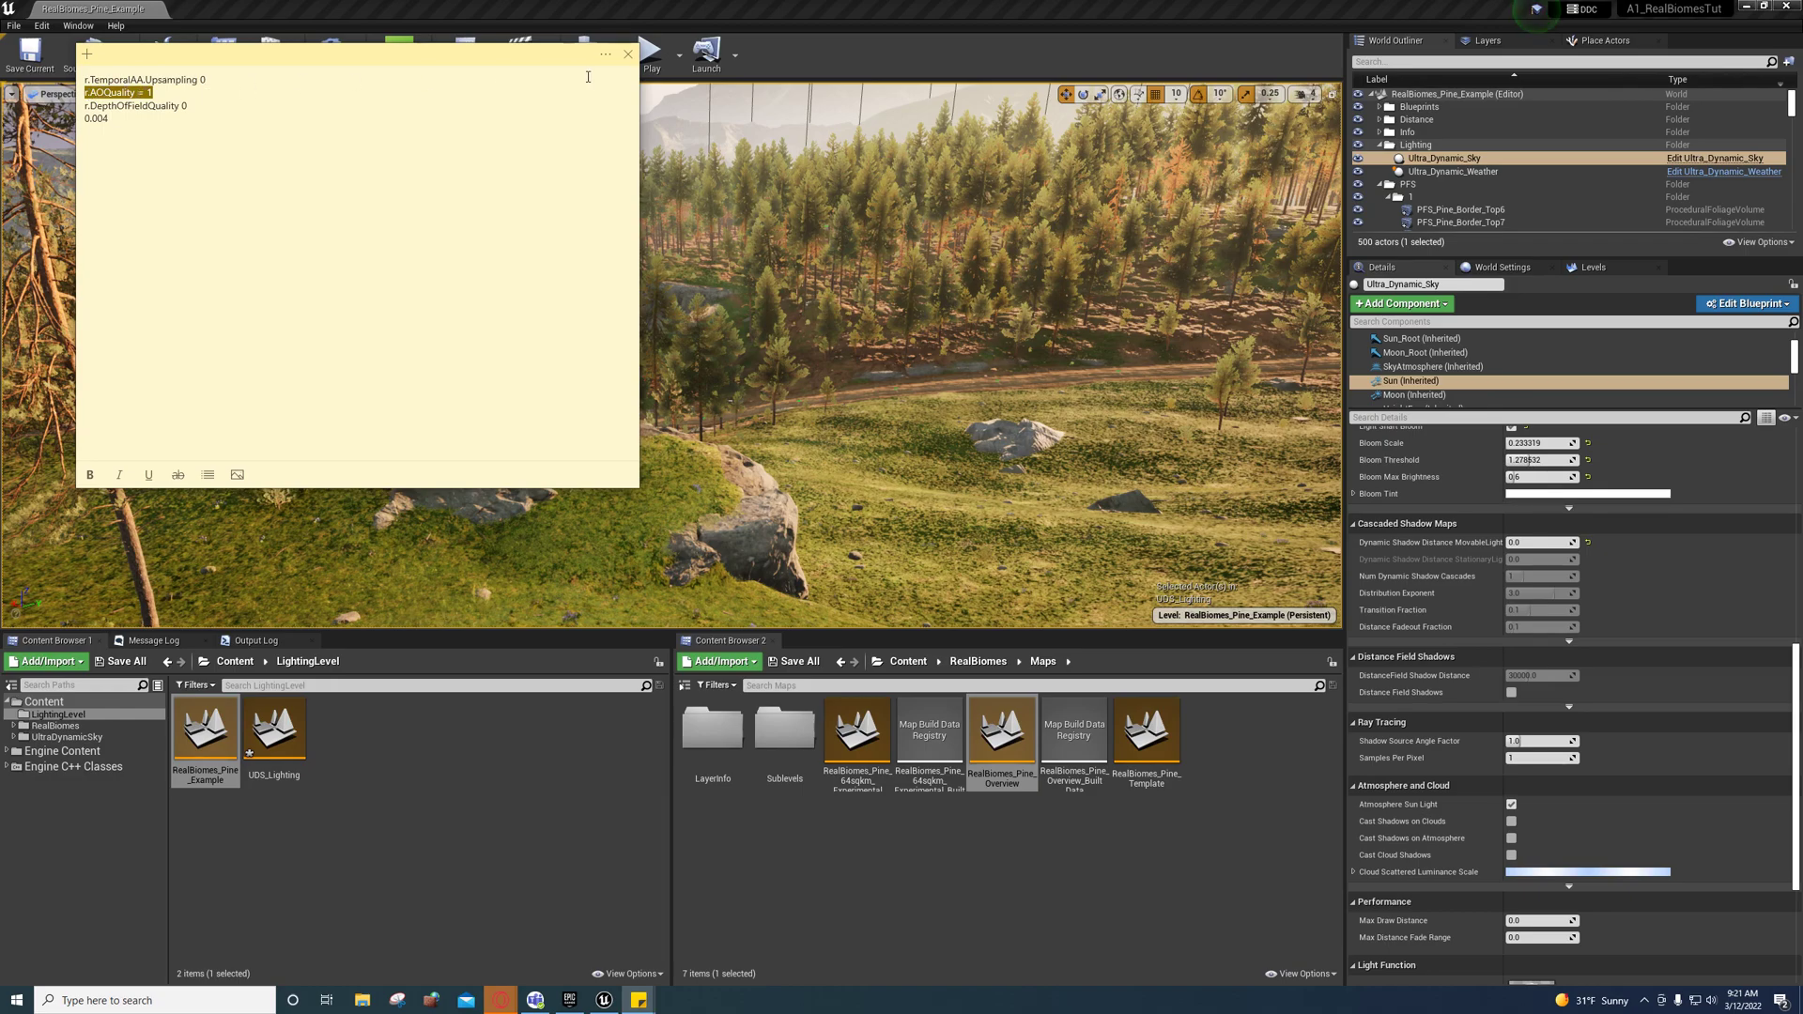
left_click(789, 9)
Set the Sun's Dynamic Shadow Distance MovableLight to 8000 with the whole meadow in view.
right_click_drag(671, 376, 737, 374)
key("s")
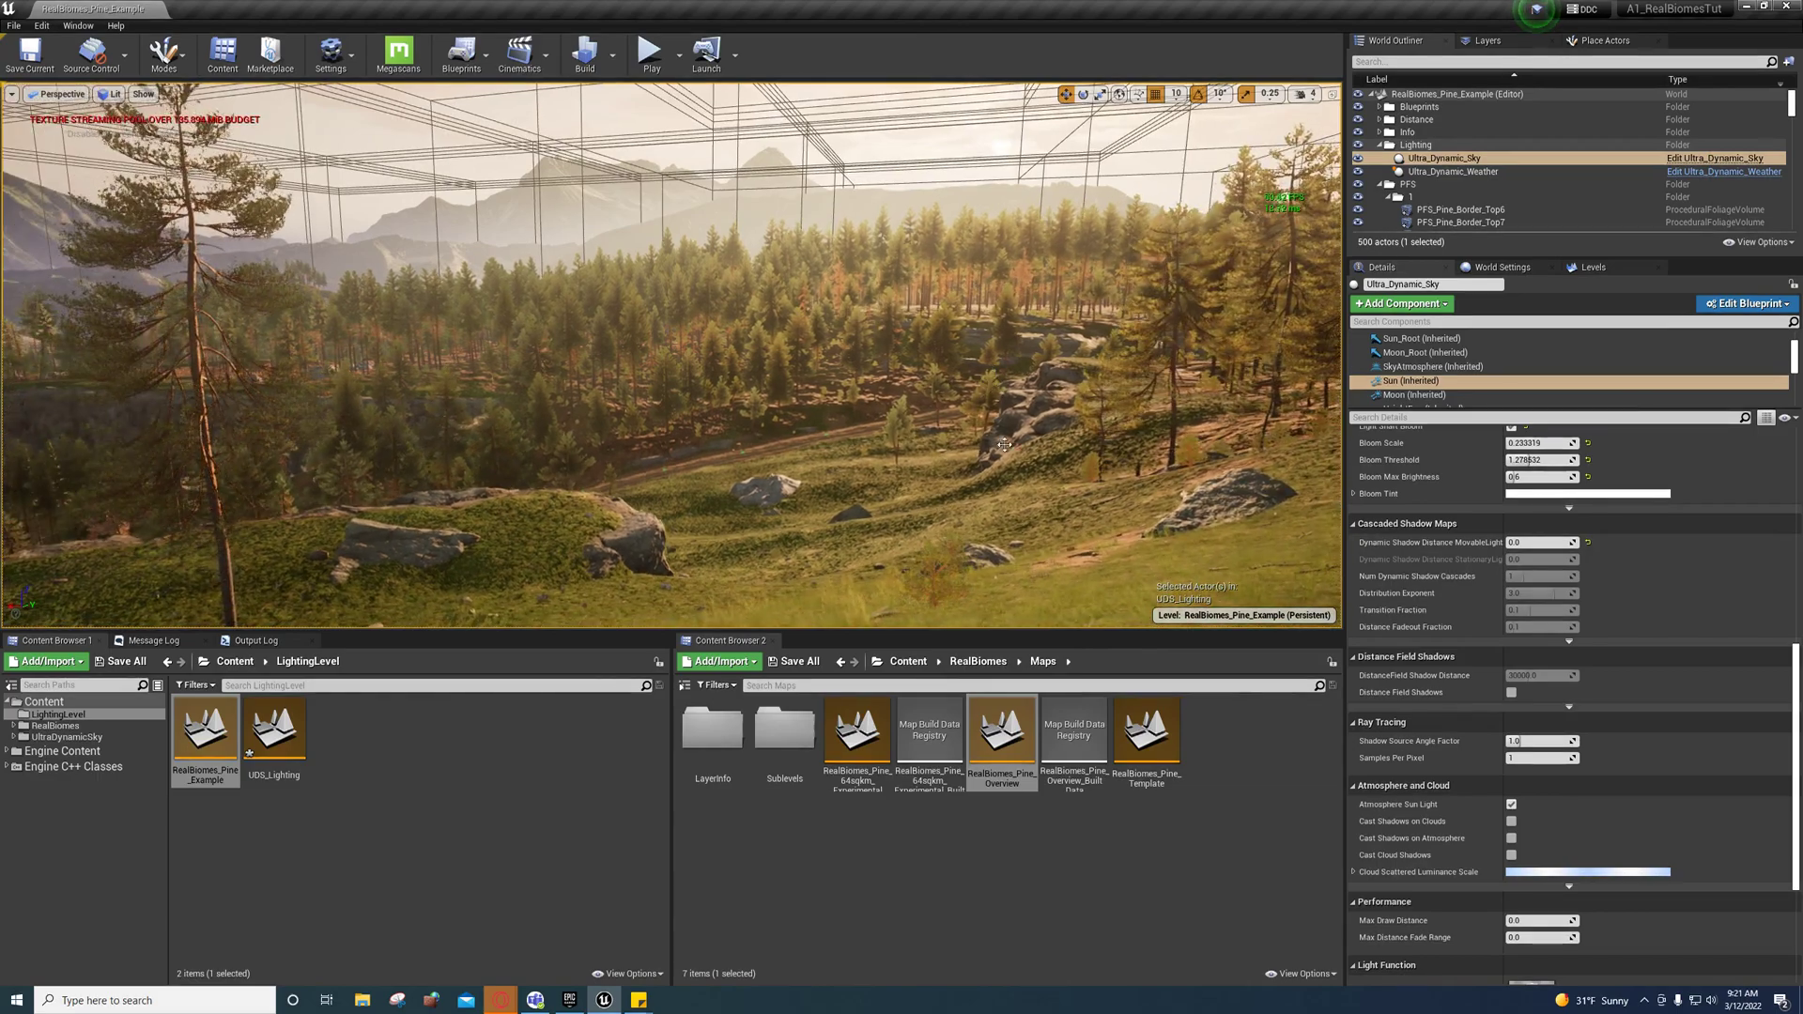
left_click(1543, 541)
type("8000")
key("Return")
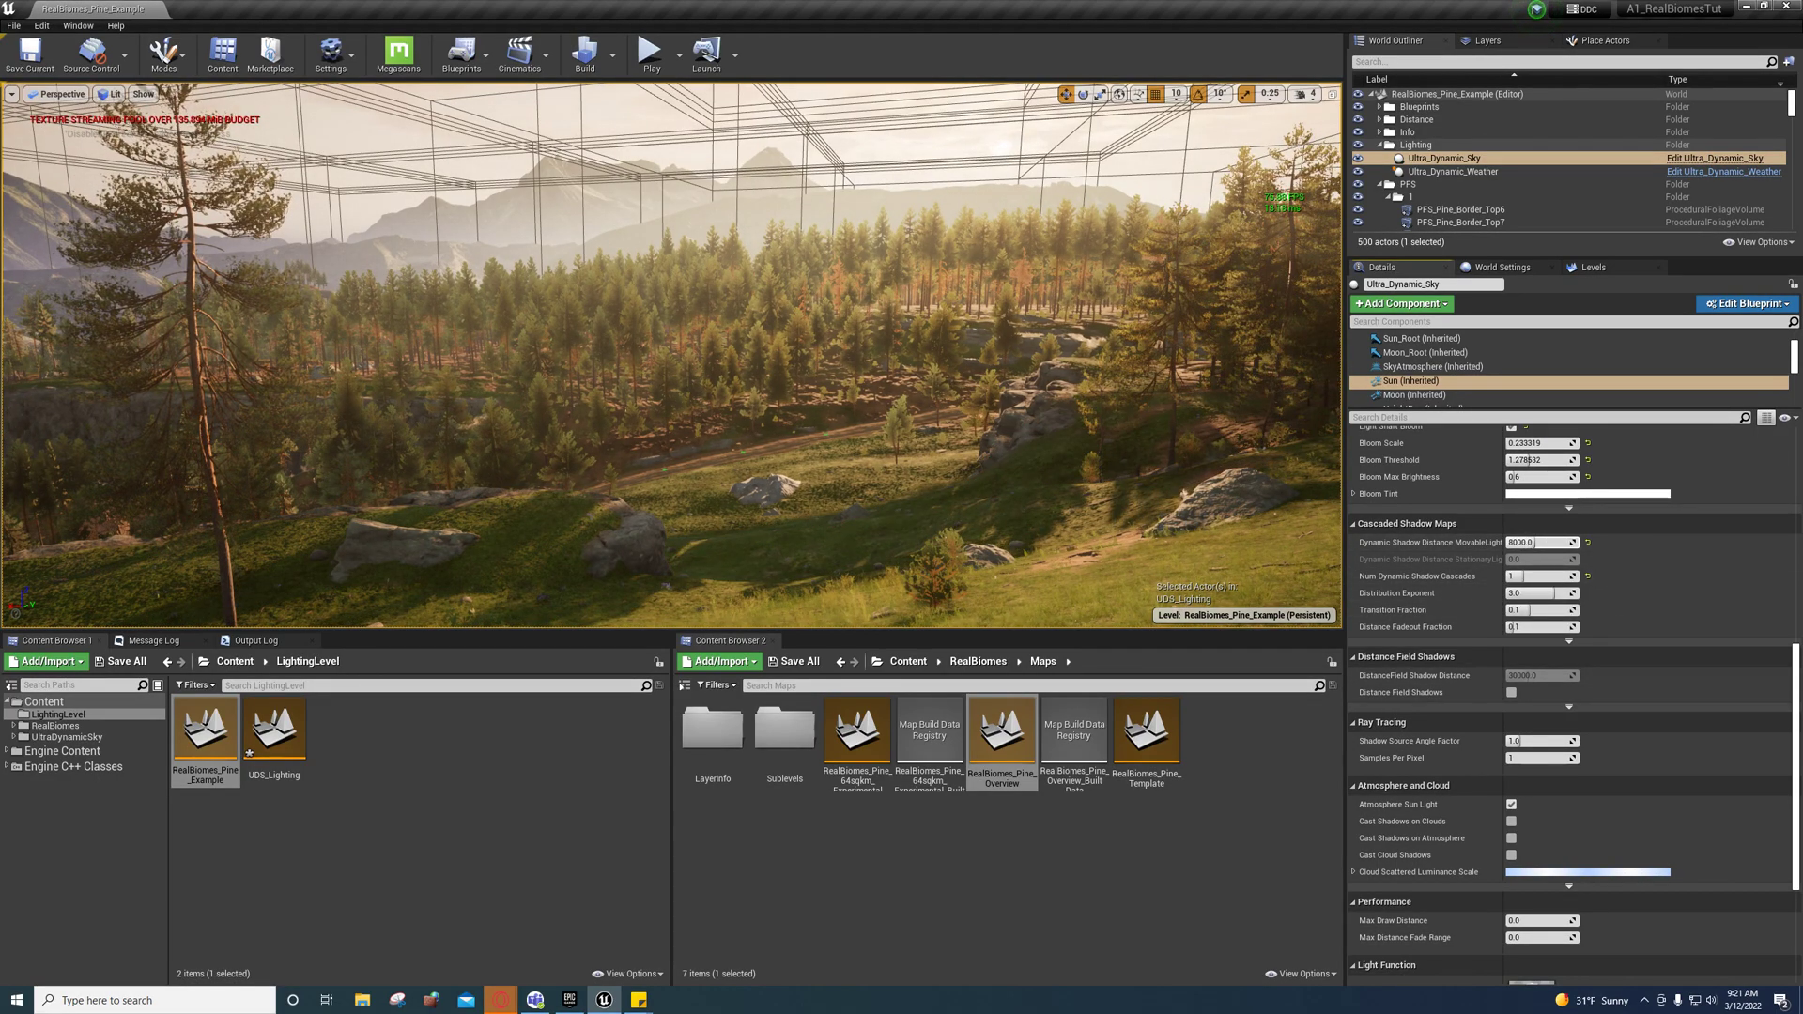
Set Dynamic Shadow Distance MovableLight to 10000 and Num Dynamic Shadow Cascades to 2.
left_click_drag(1540, 541, 1541, 538)
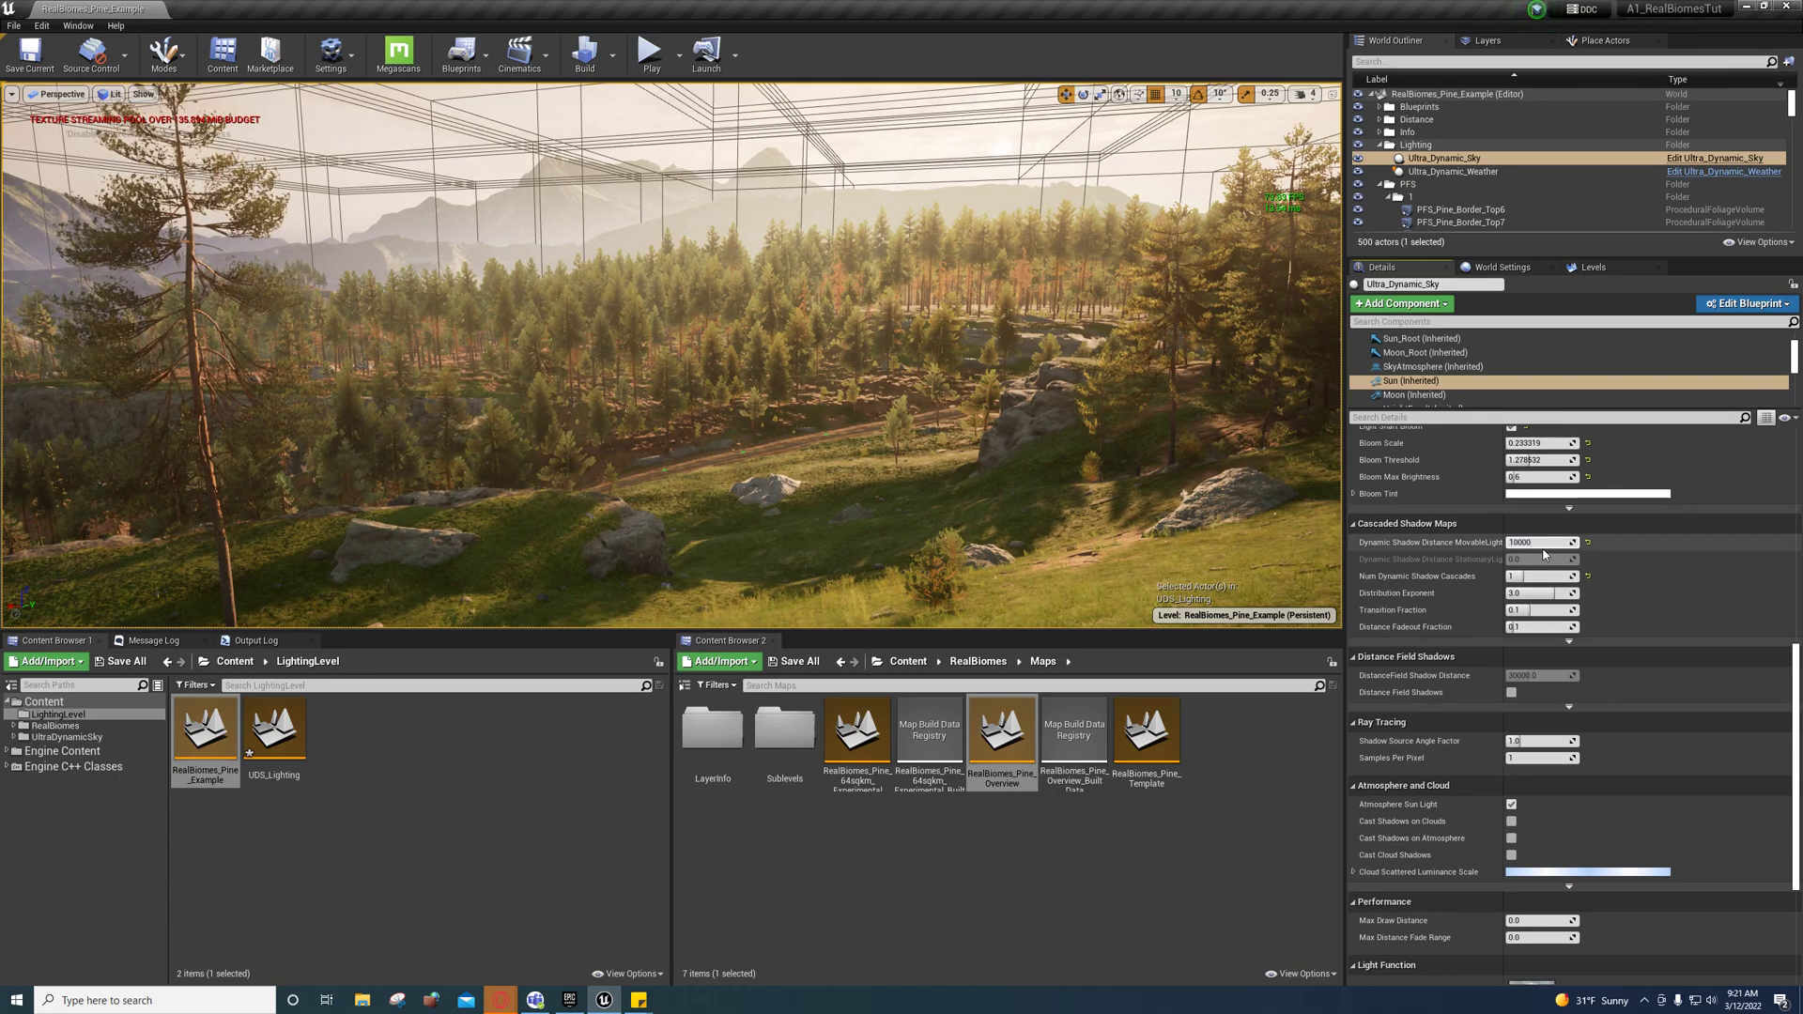
key("Return")
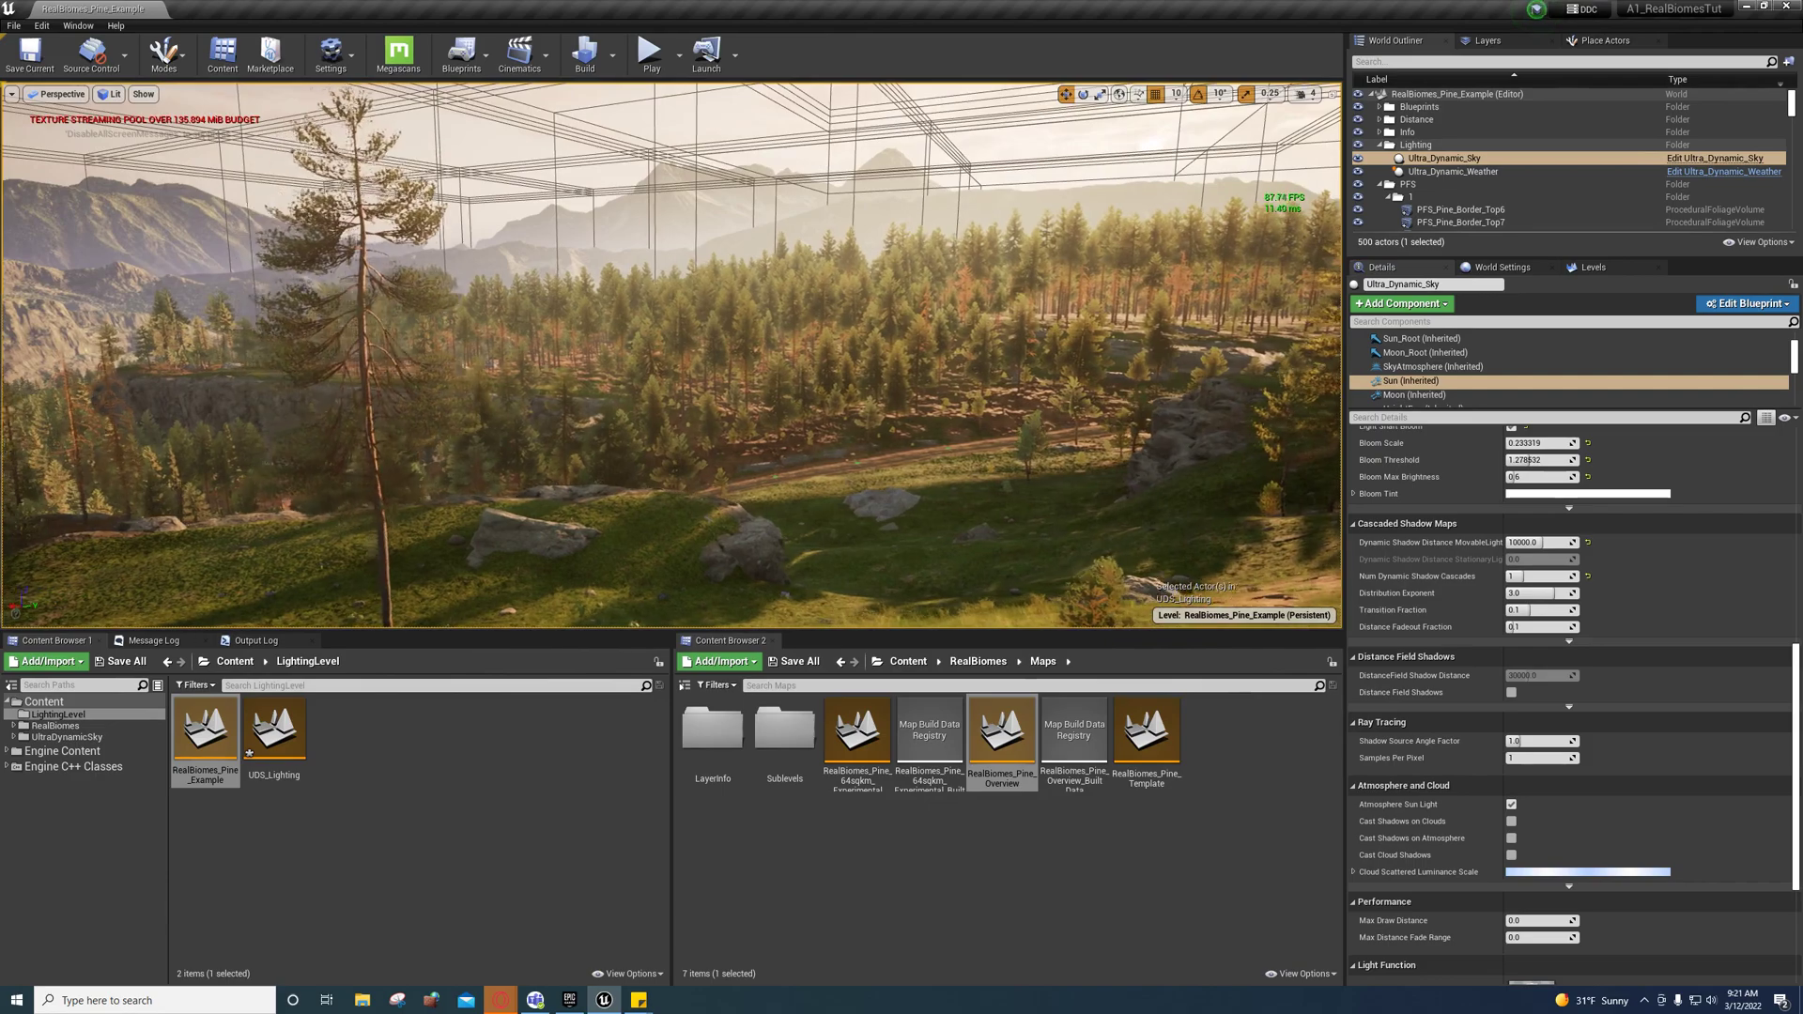
right_click_drag(1022, 523, 1022, 523)
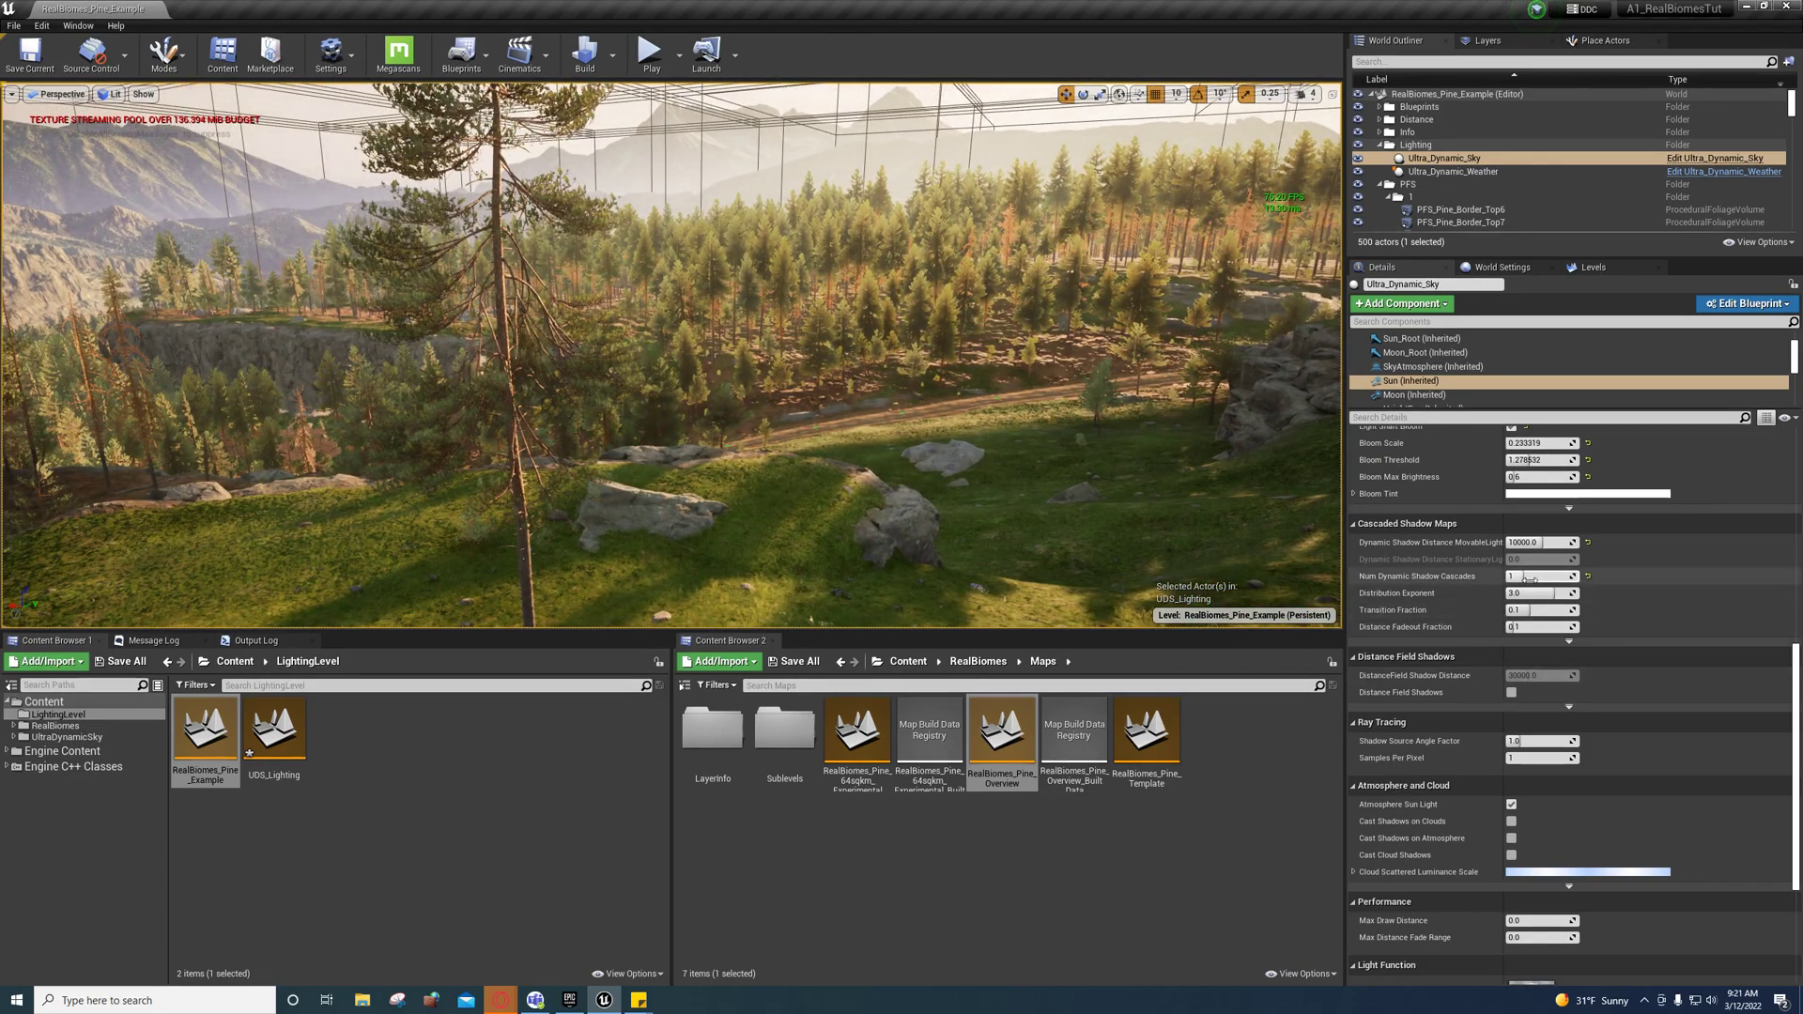
left_click_drag(1532, 577, 1551, 576)
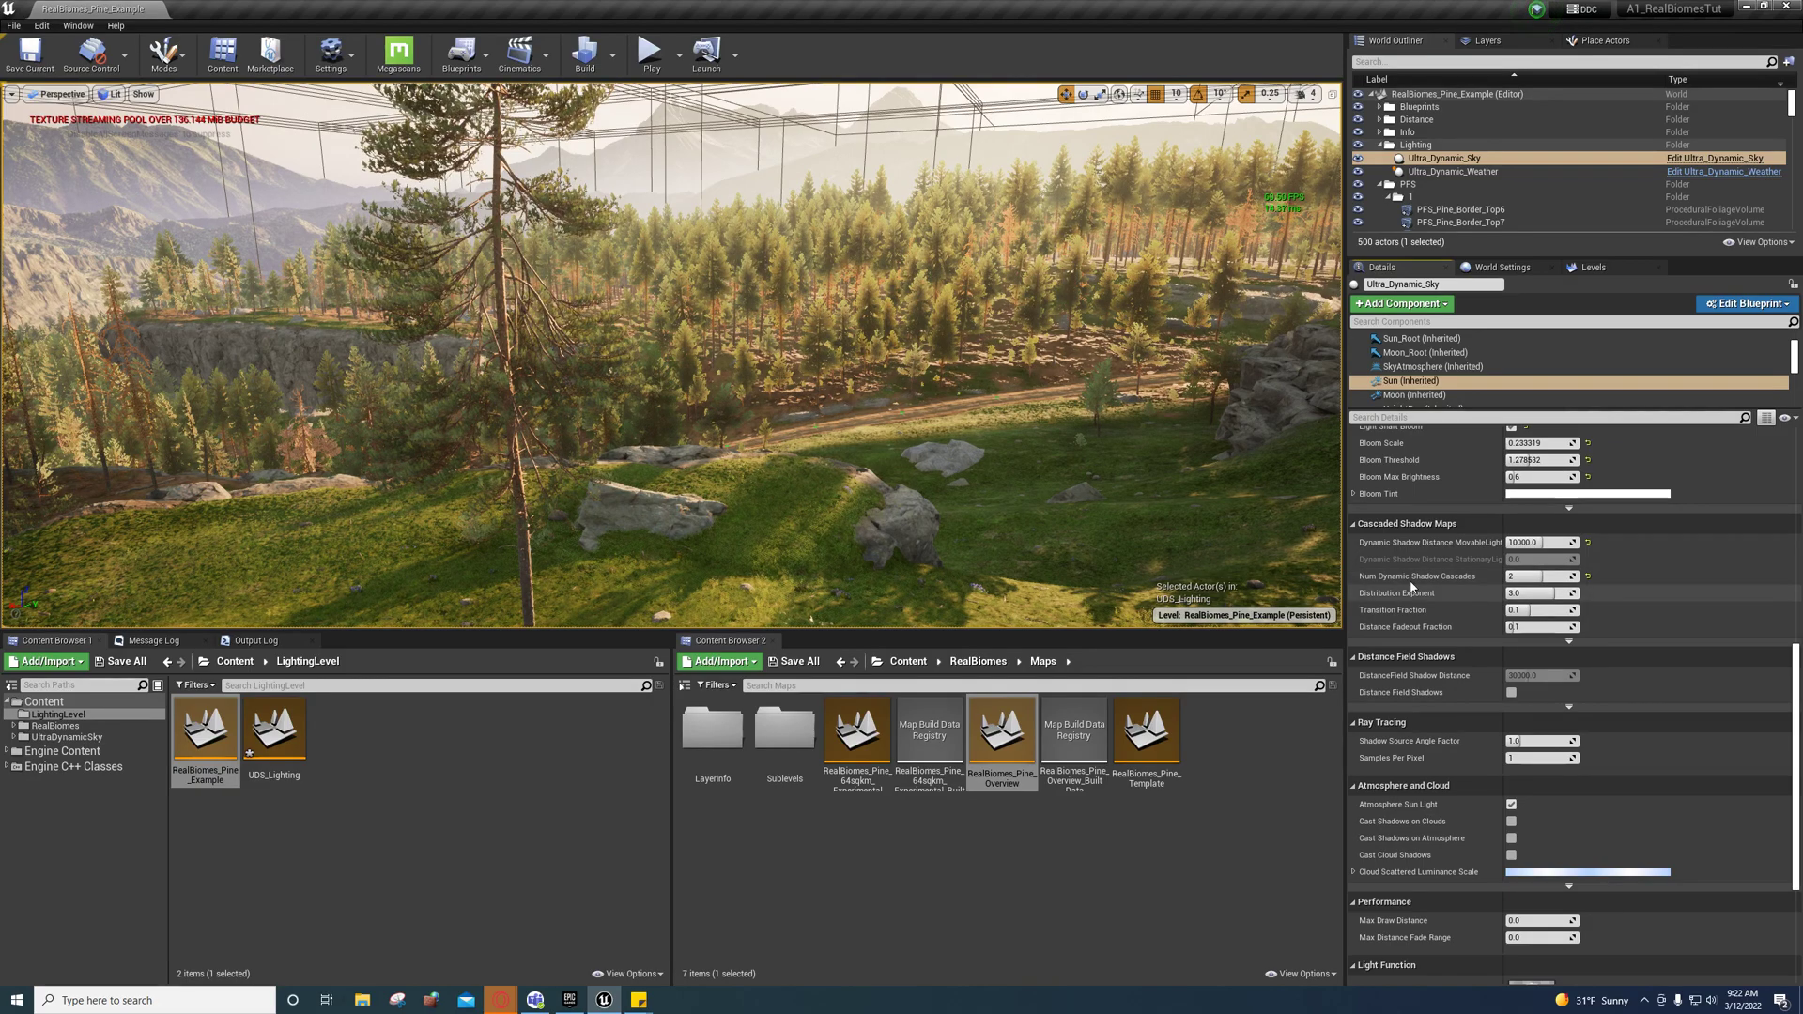
Enable Distance Field Shadows for the Sun and inspect the shading in the forest and grassy clearing.
left_click(1511, 693)
right_click_drag(1127, 486, 1019, 457)
key("d")
key("w")
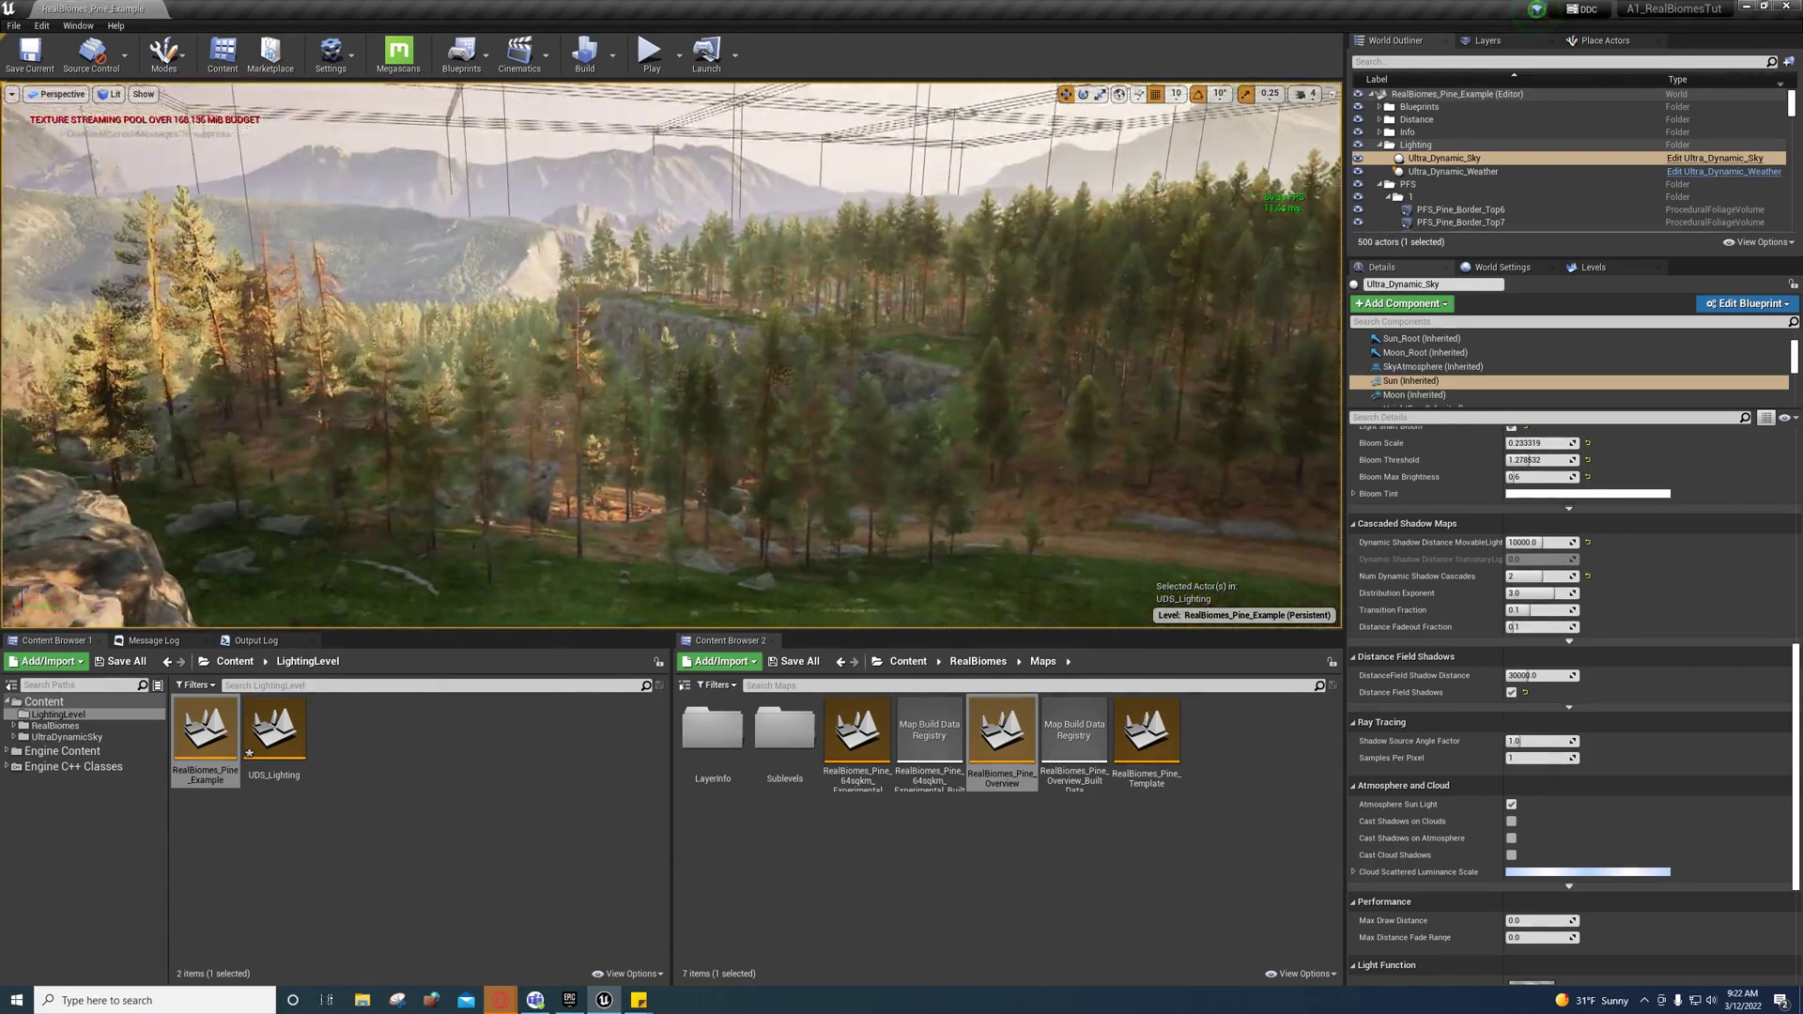
right_click_drag(1130, 490, 1140, 494)
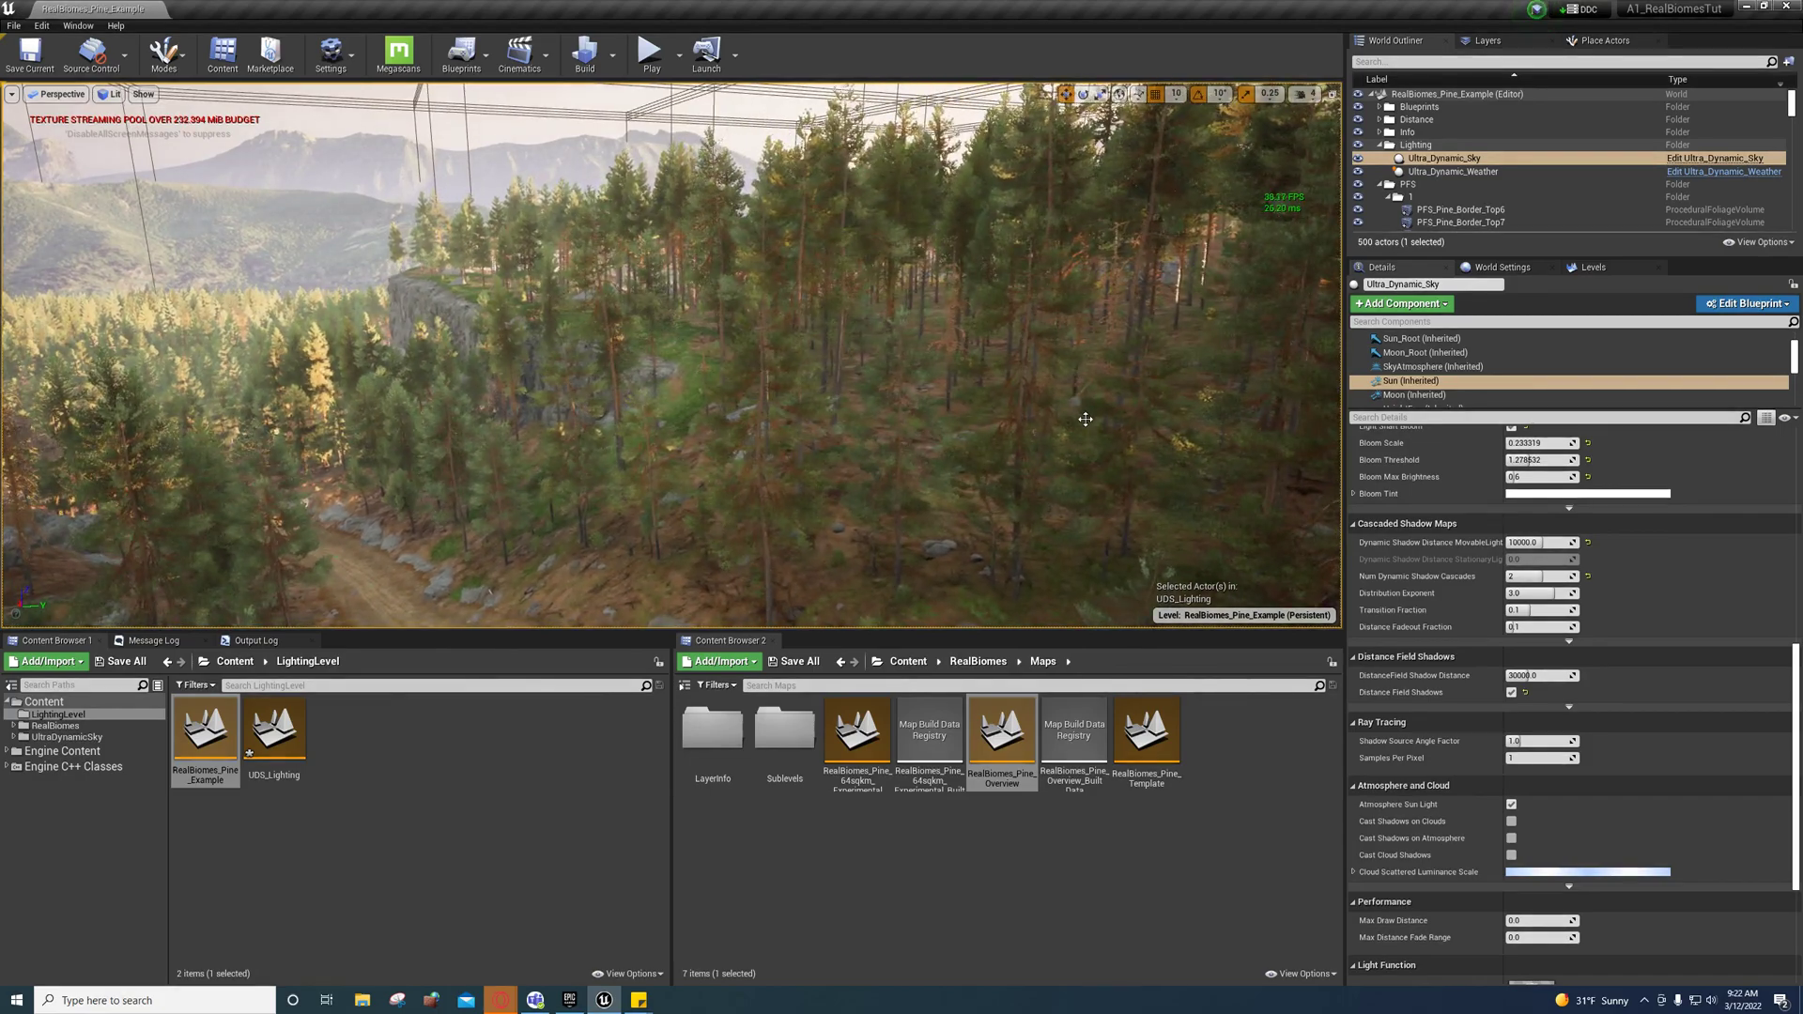
right_click_drag(1086, 420, 1139, 431)
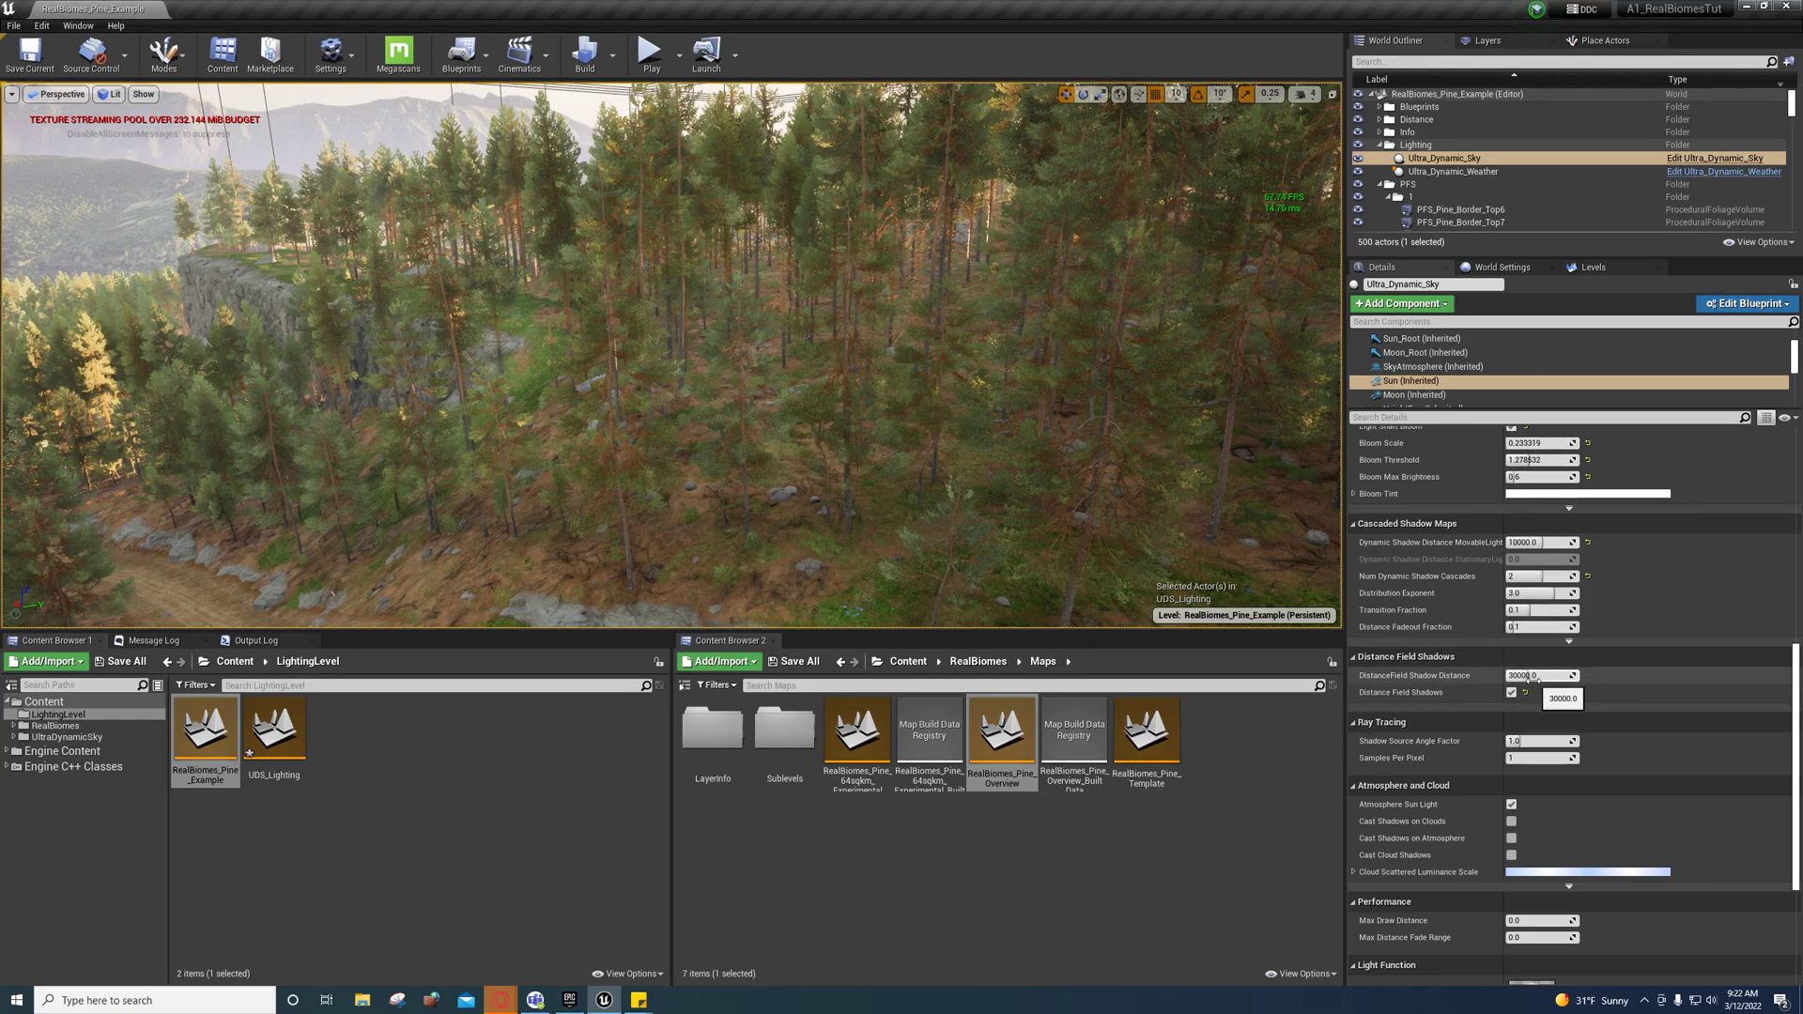
key("w")
right_click_drag(1036, 447, 732, 432)
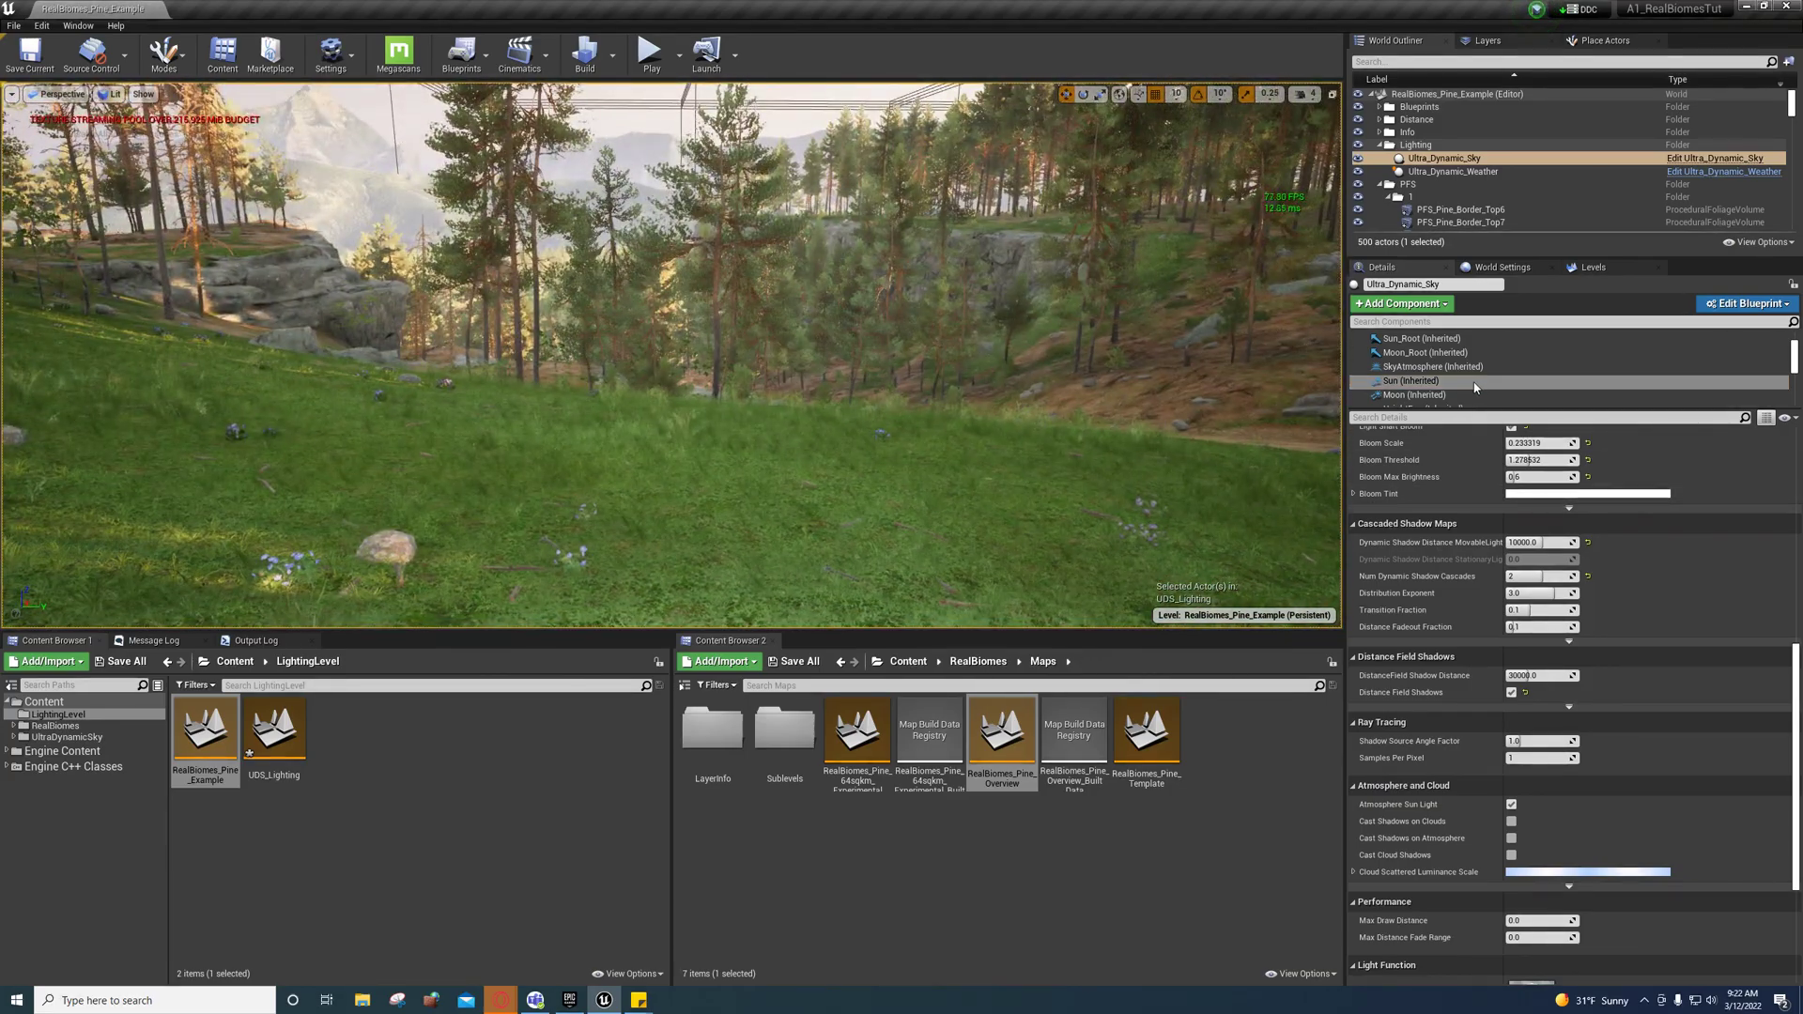
Examine the Volumetric Fog settings of the sky's HeightFog component.
left_click(1474, 381)
scroll(1463, 376, "down", 2)
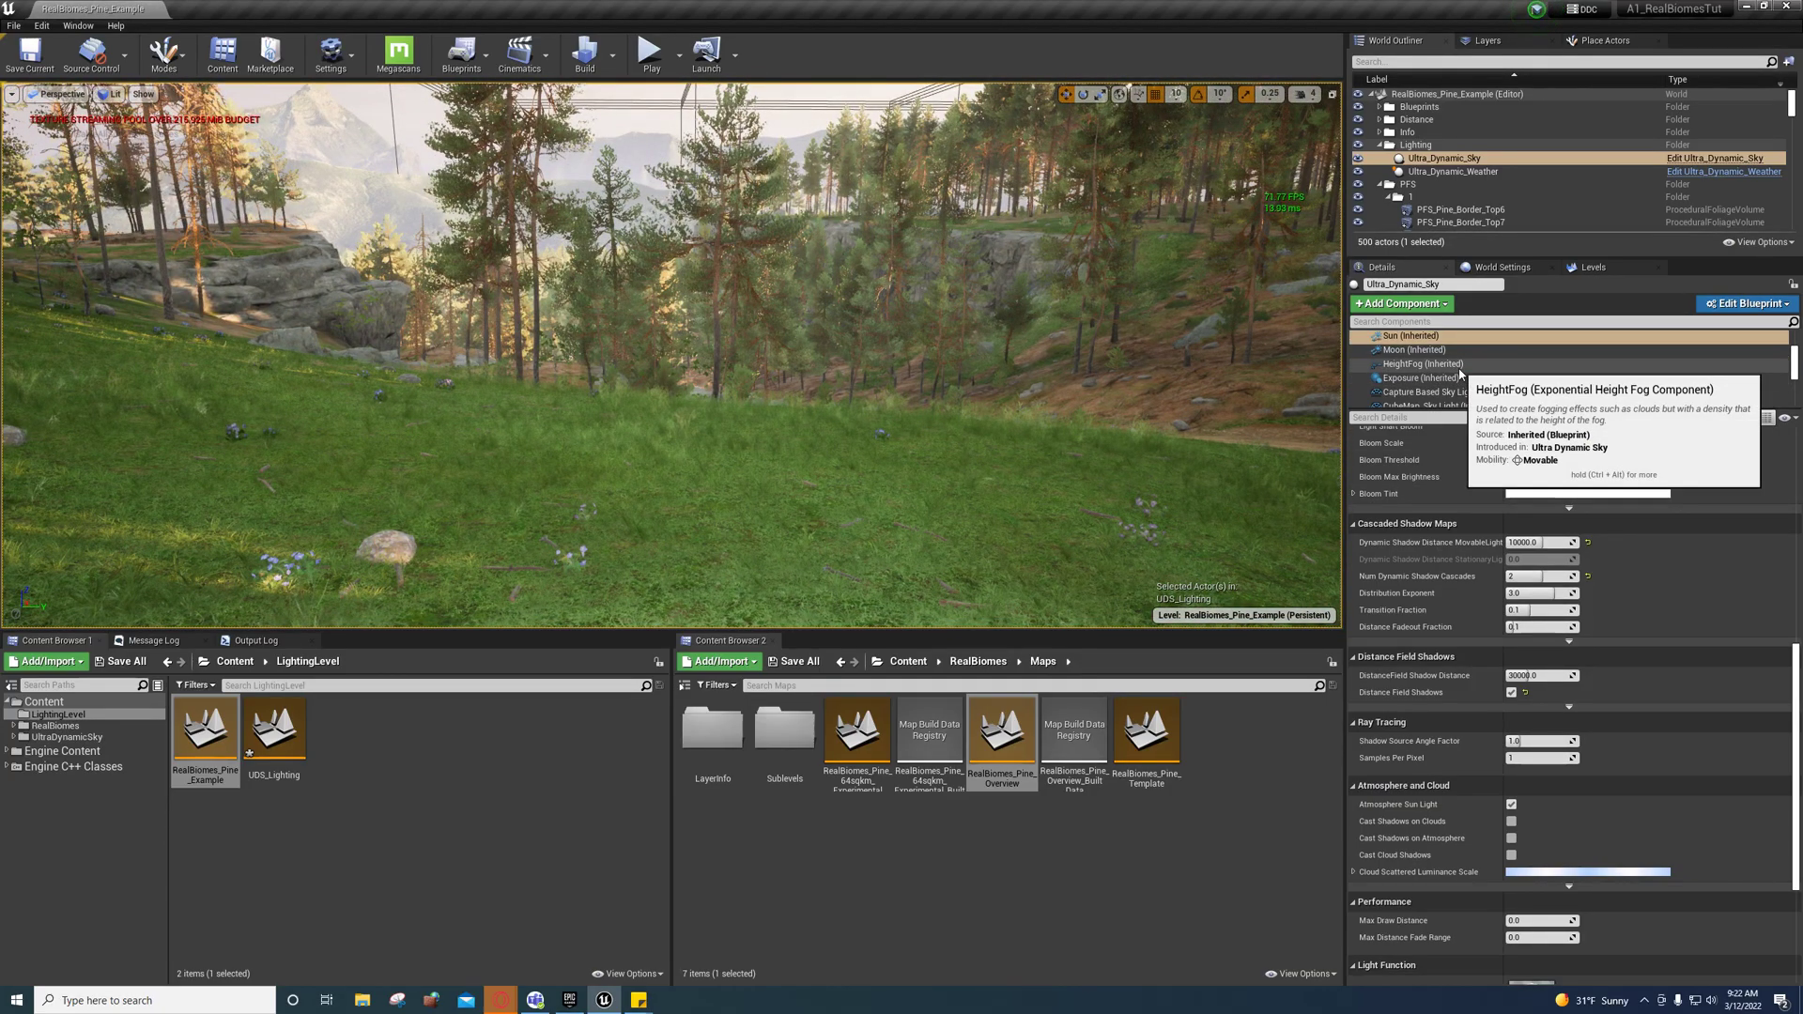
left_click(1460, 366)
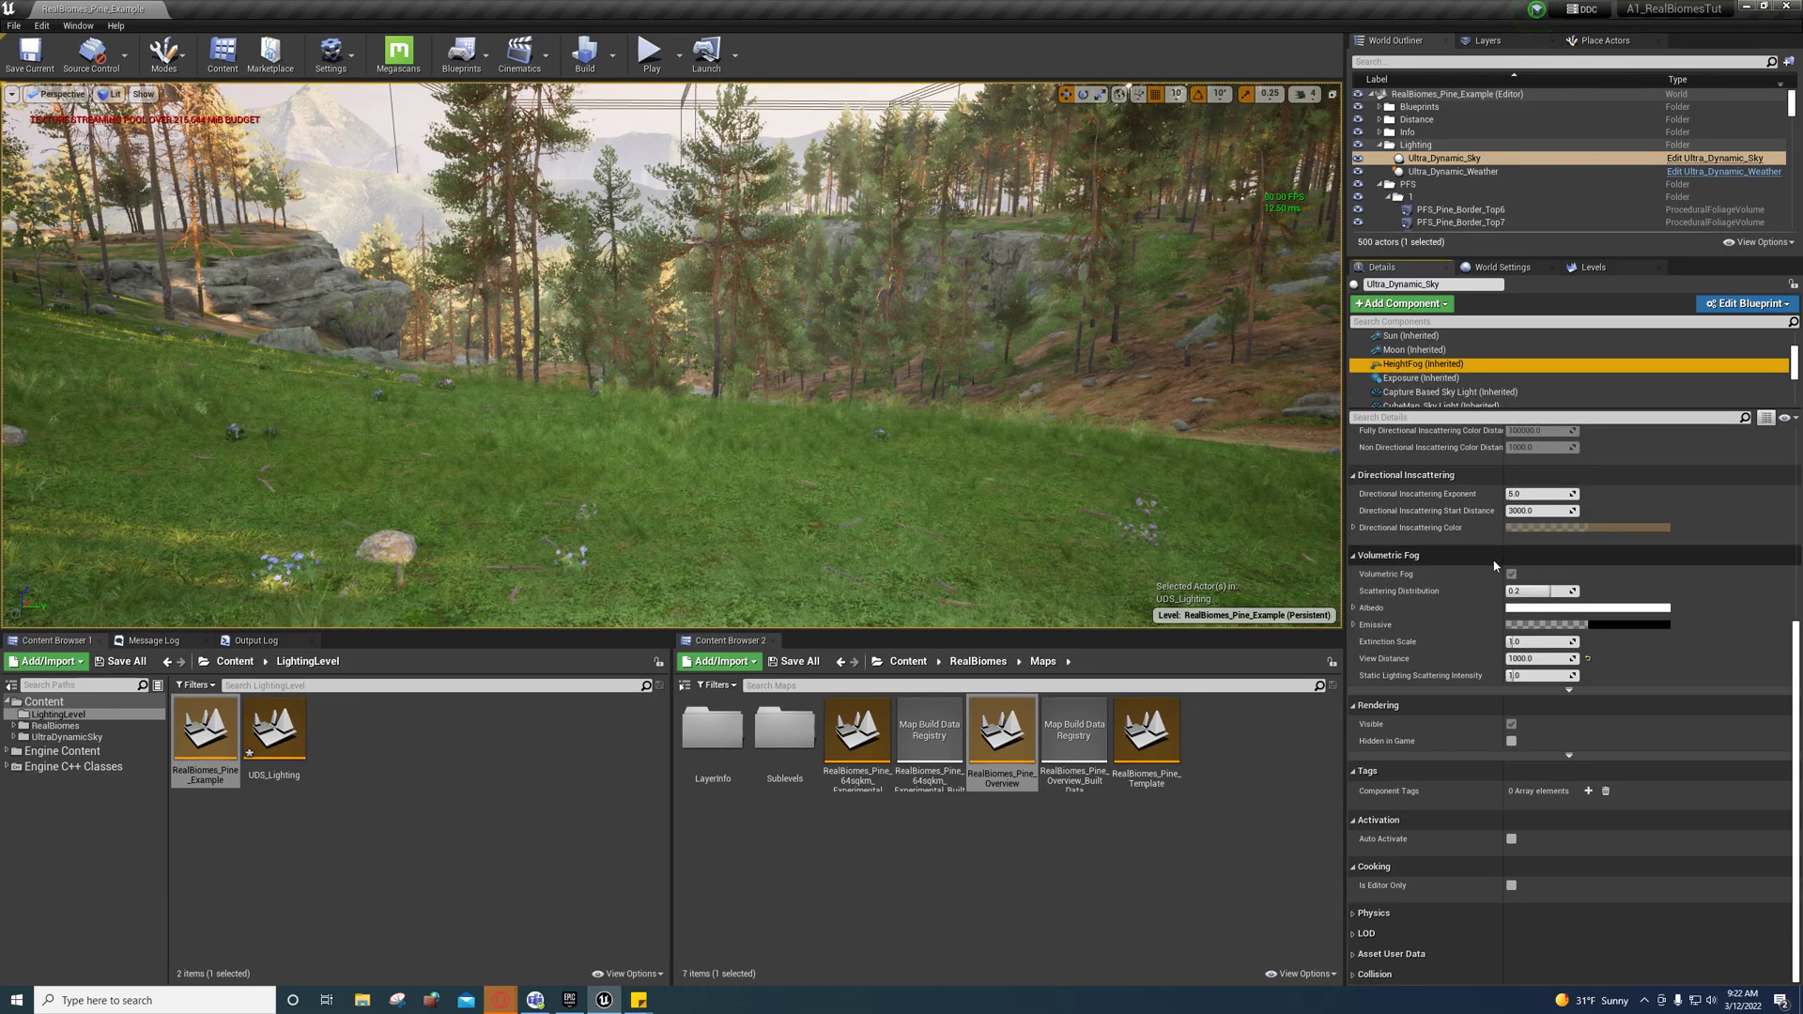
Filter the Ultra_Dynamic_Sky actor's own properties for "volumetric fog" and turn off Use Volumetric Fog.
scroll(1437, 367, "up", 3)
left_click(1395, 339)
left_click(1396, 337)
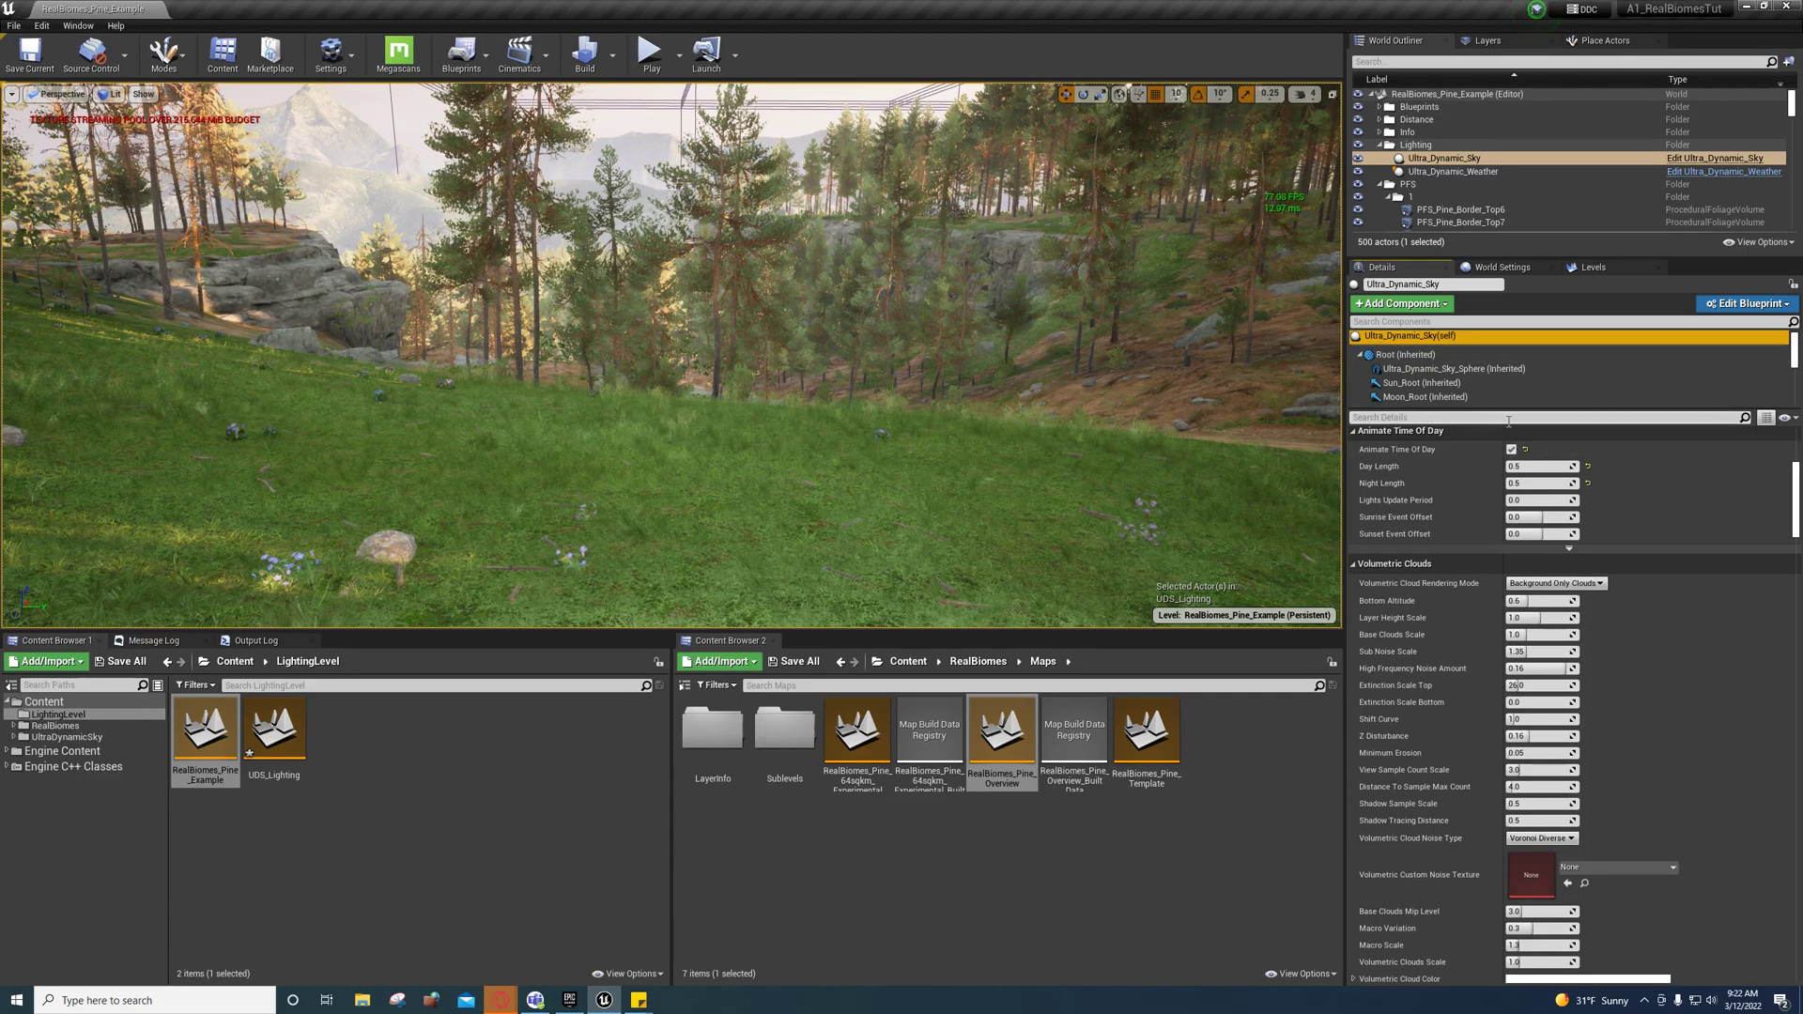
type("volu")
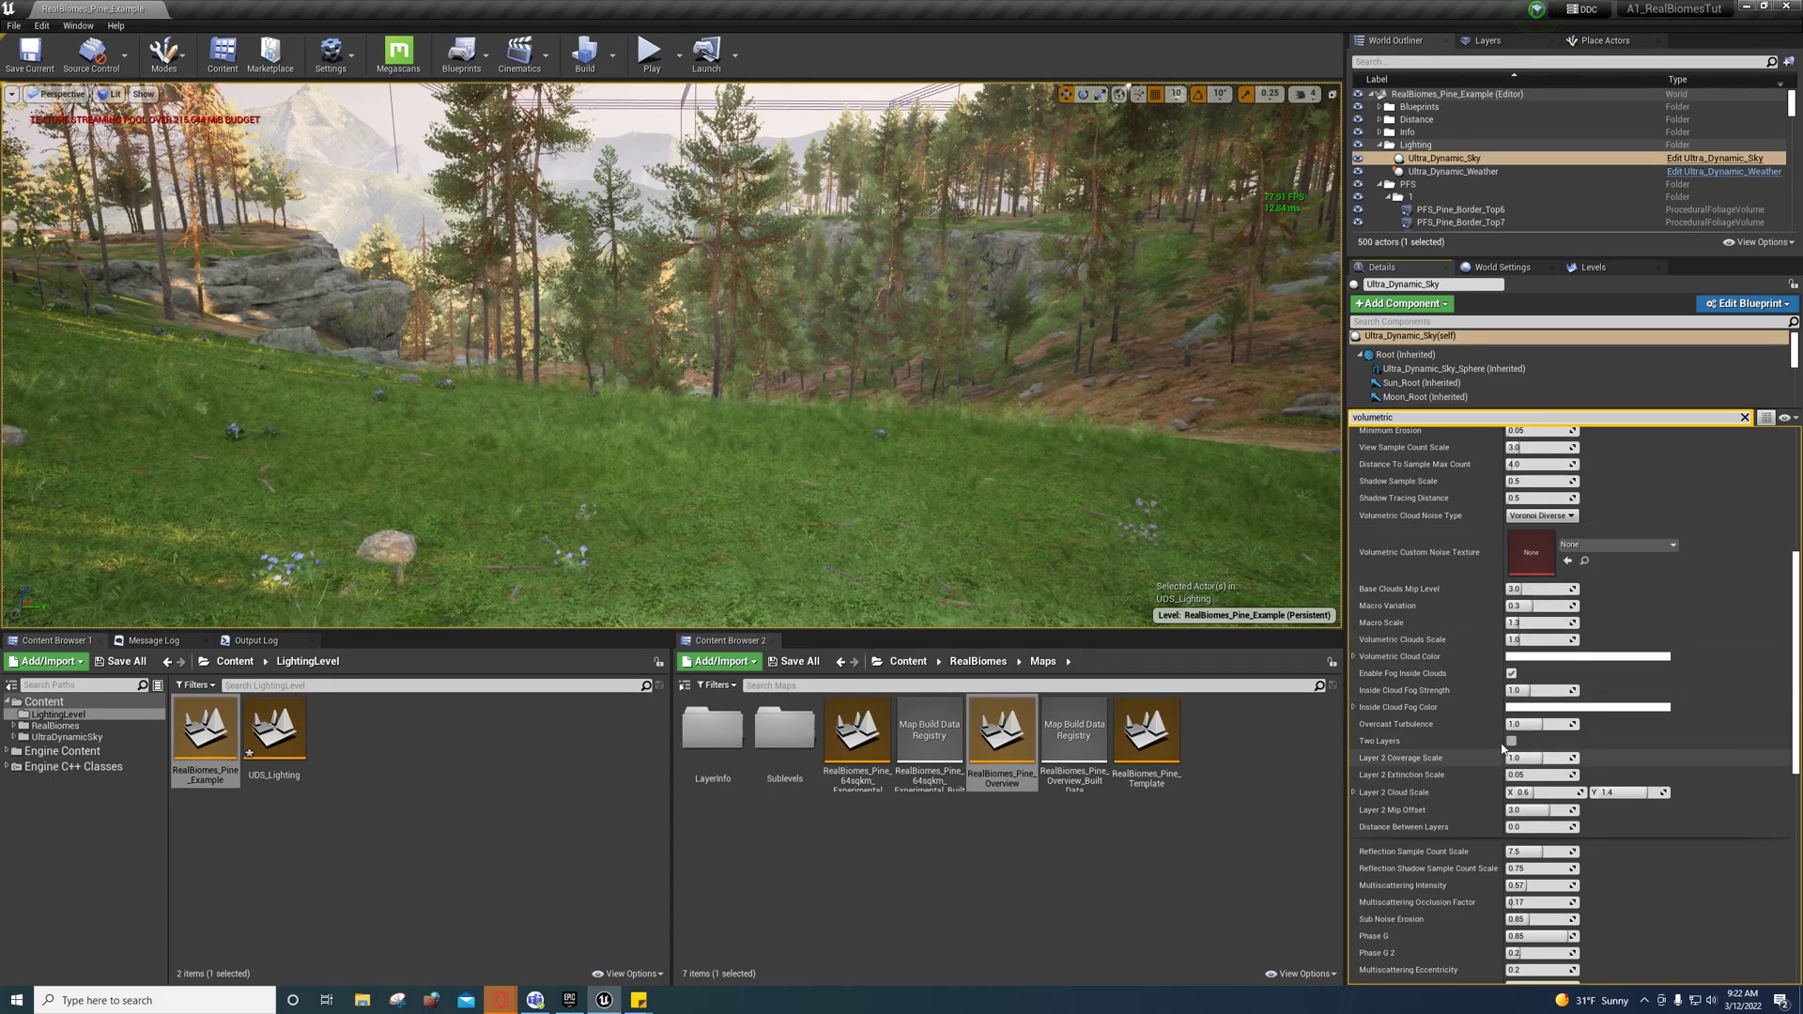
type("metric ")
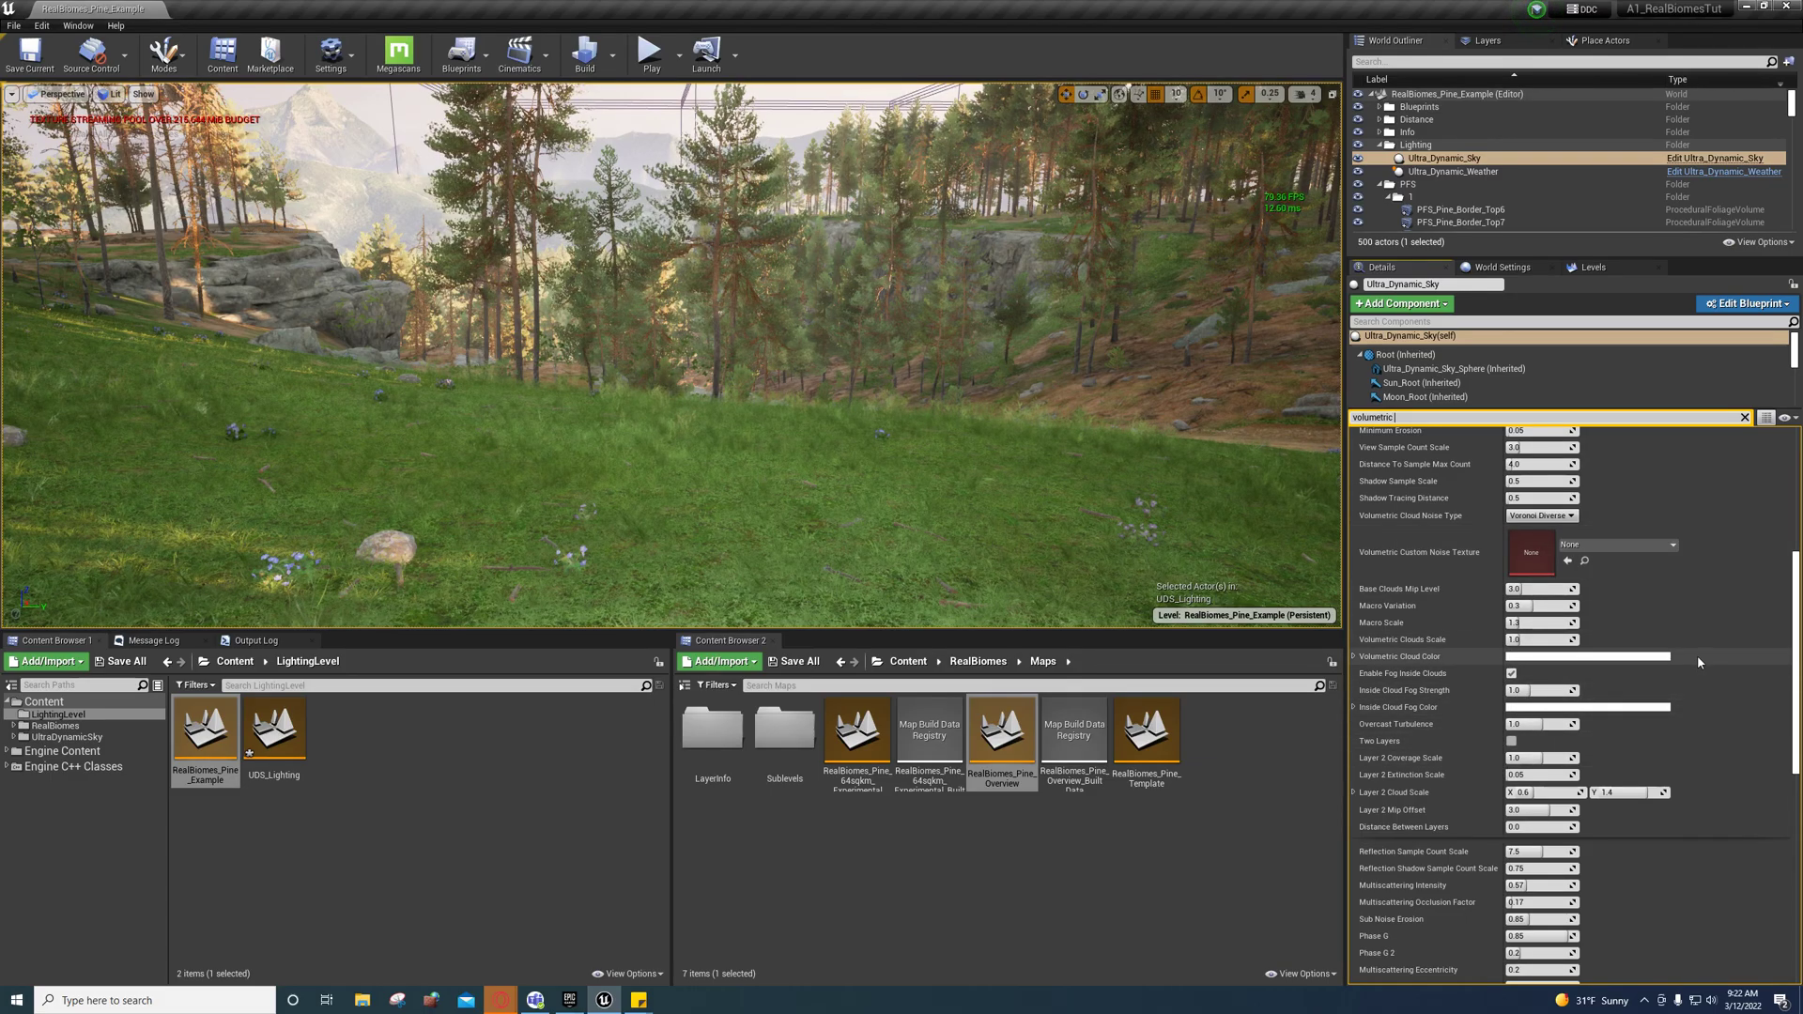
type("fog")
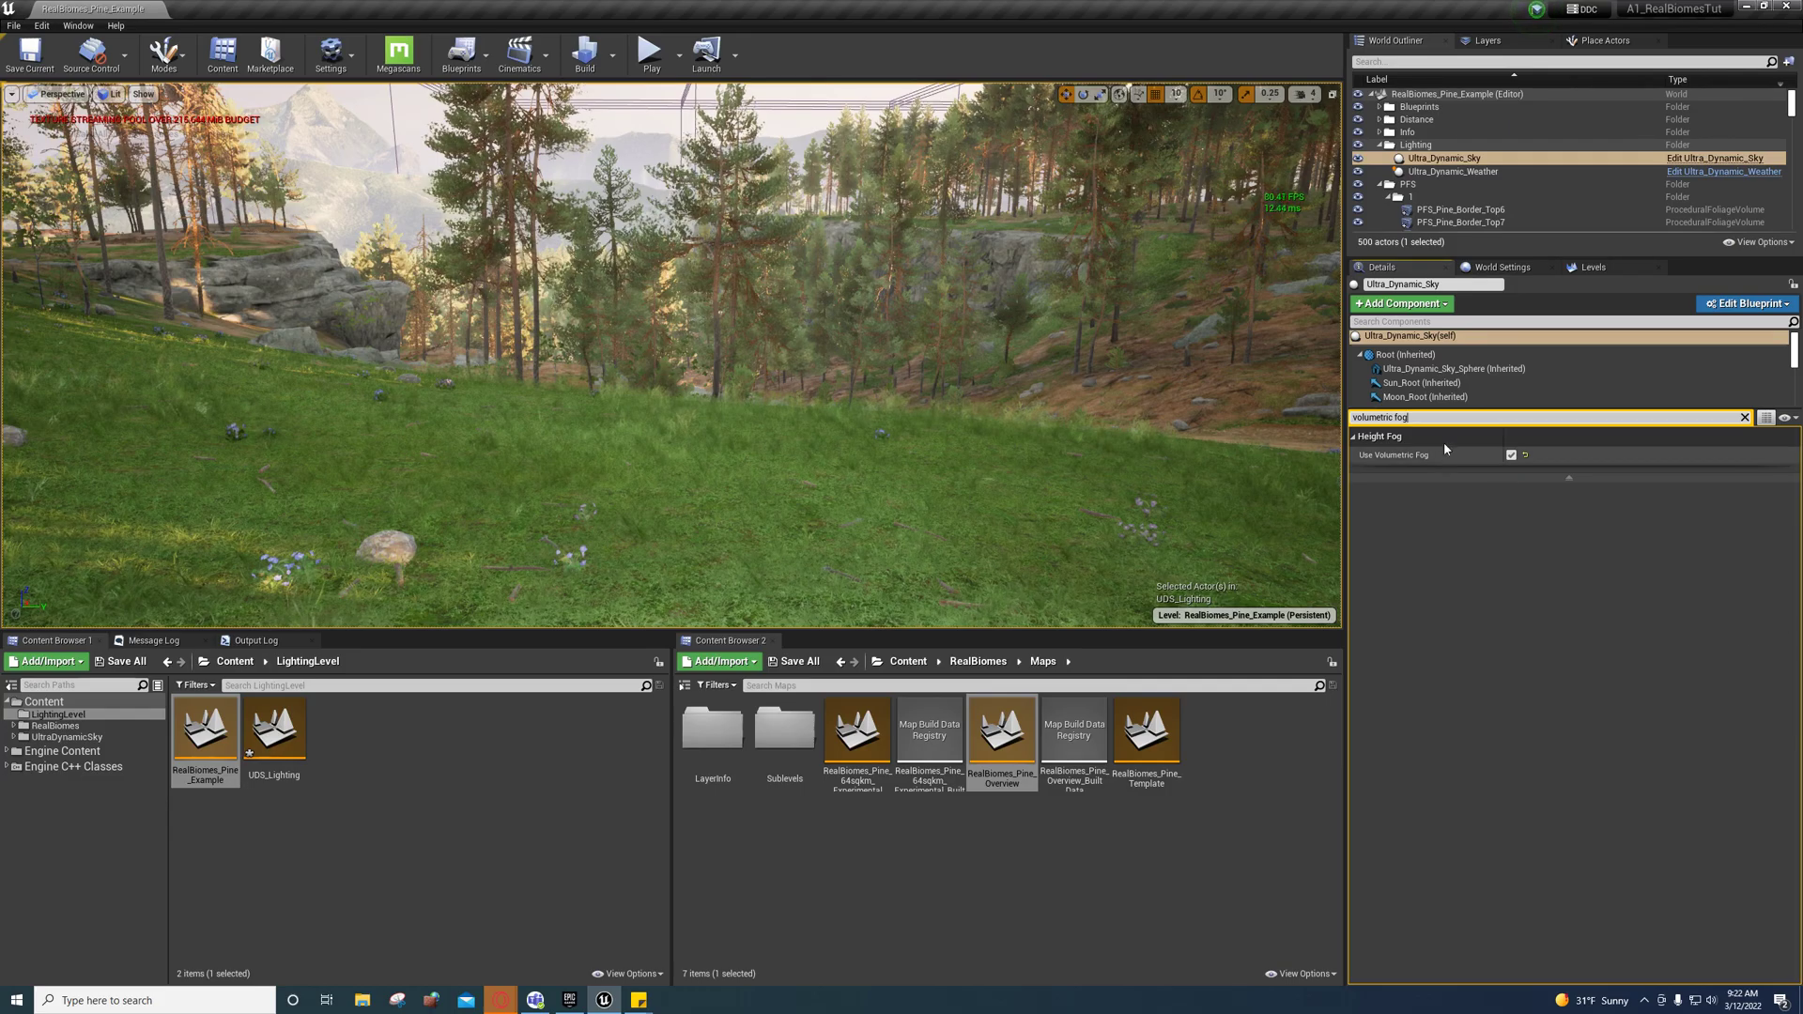
left_click(1511, 456)
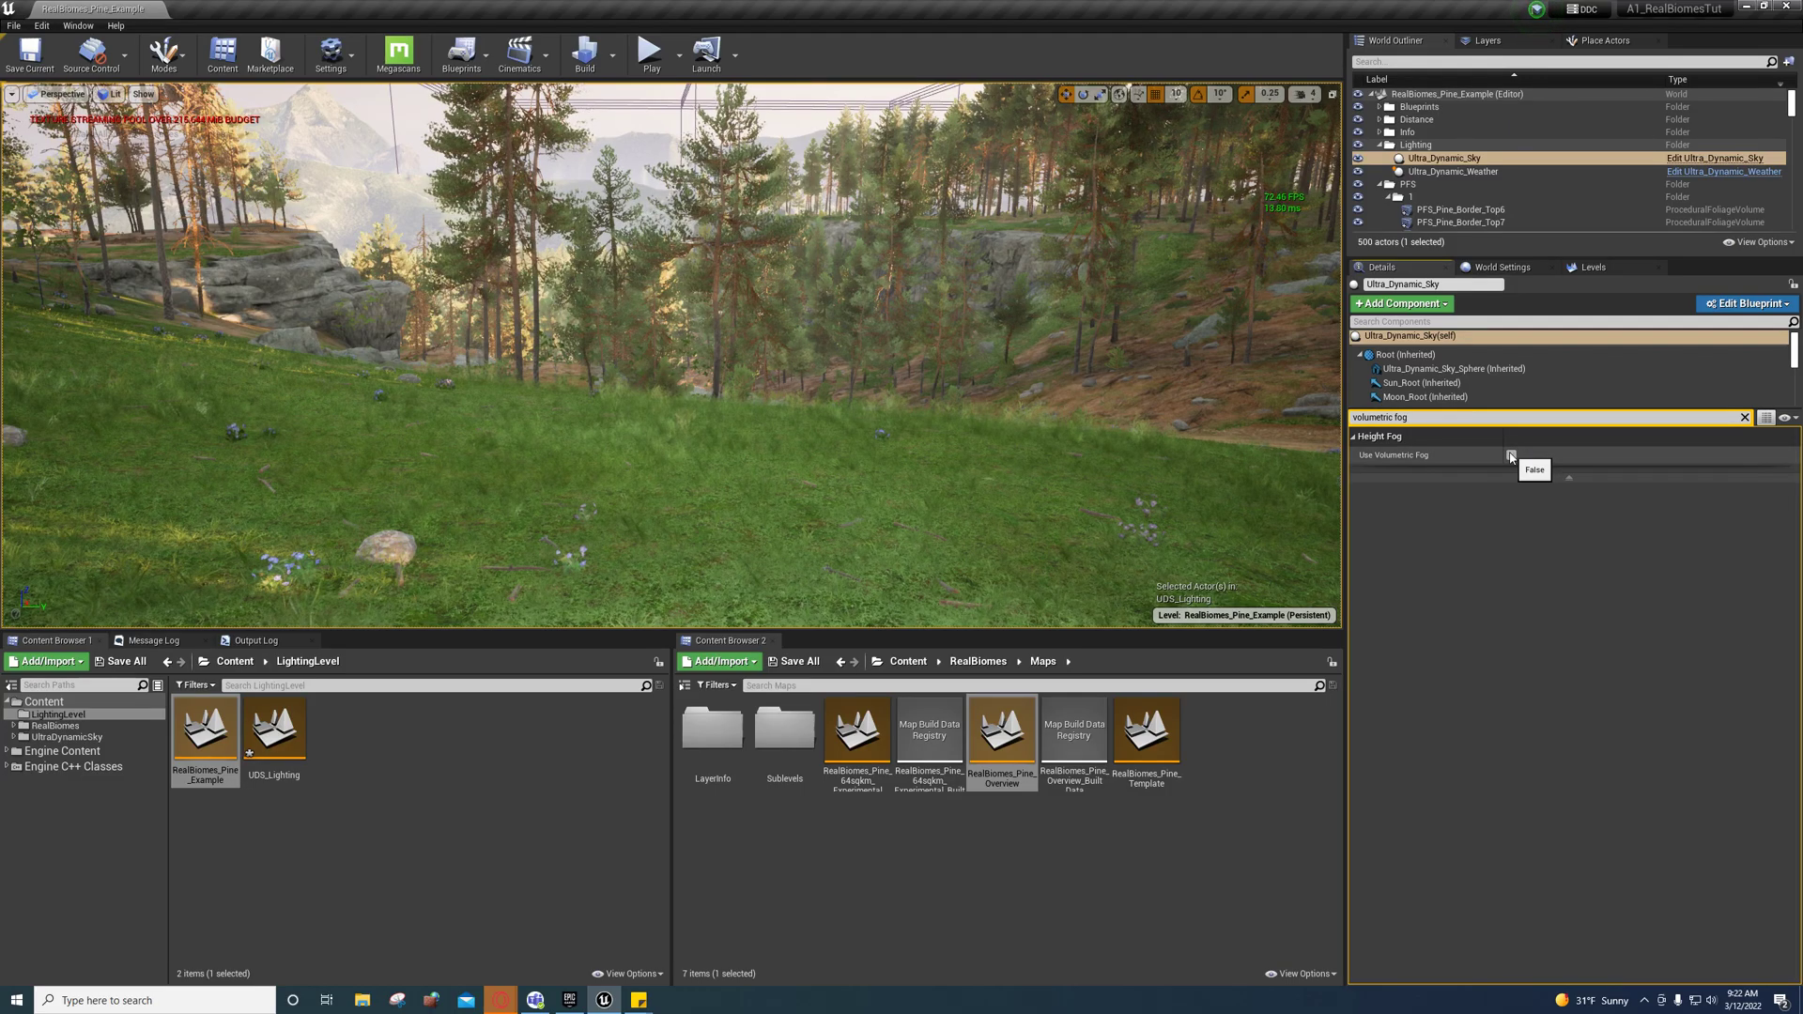
Inspect the rocks, meadow and pine forest with volumetric fog disabled, watching the frame rate.
key("w")
mouse_move(1121, 474)
right_mouse_down()
mouse_move(1155, 564)
mouse_move(1183, 526)
mouse_move(1155, 469)
mouse_move(1122, 469)
mouse_move(1122, 498)
mouse_move(1123, 477)
right_mouse_up()
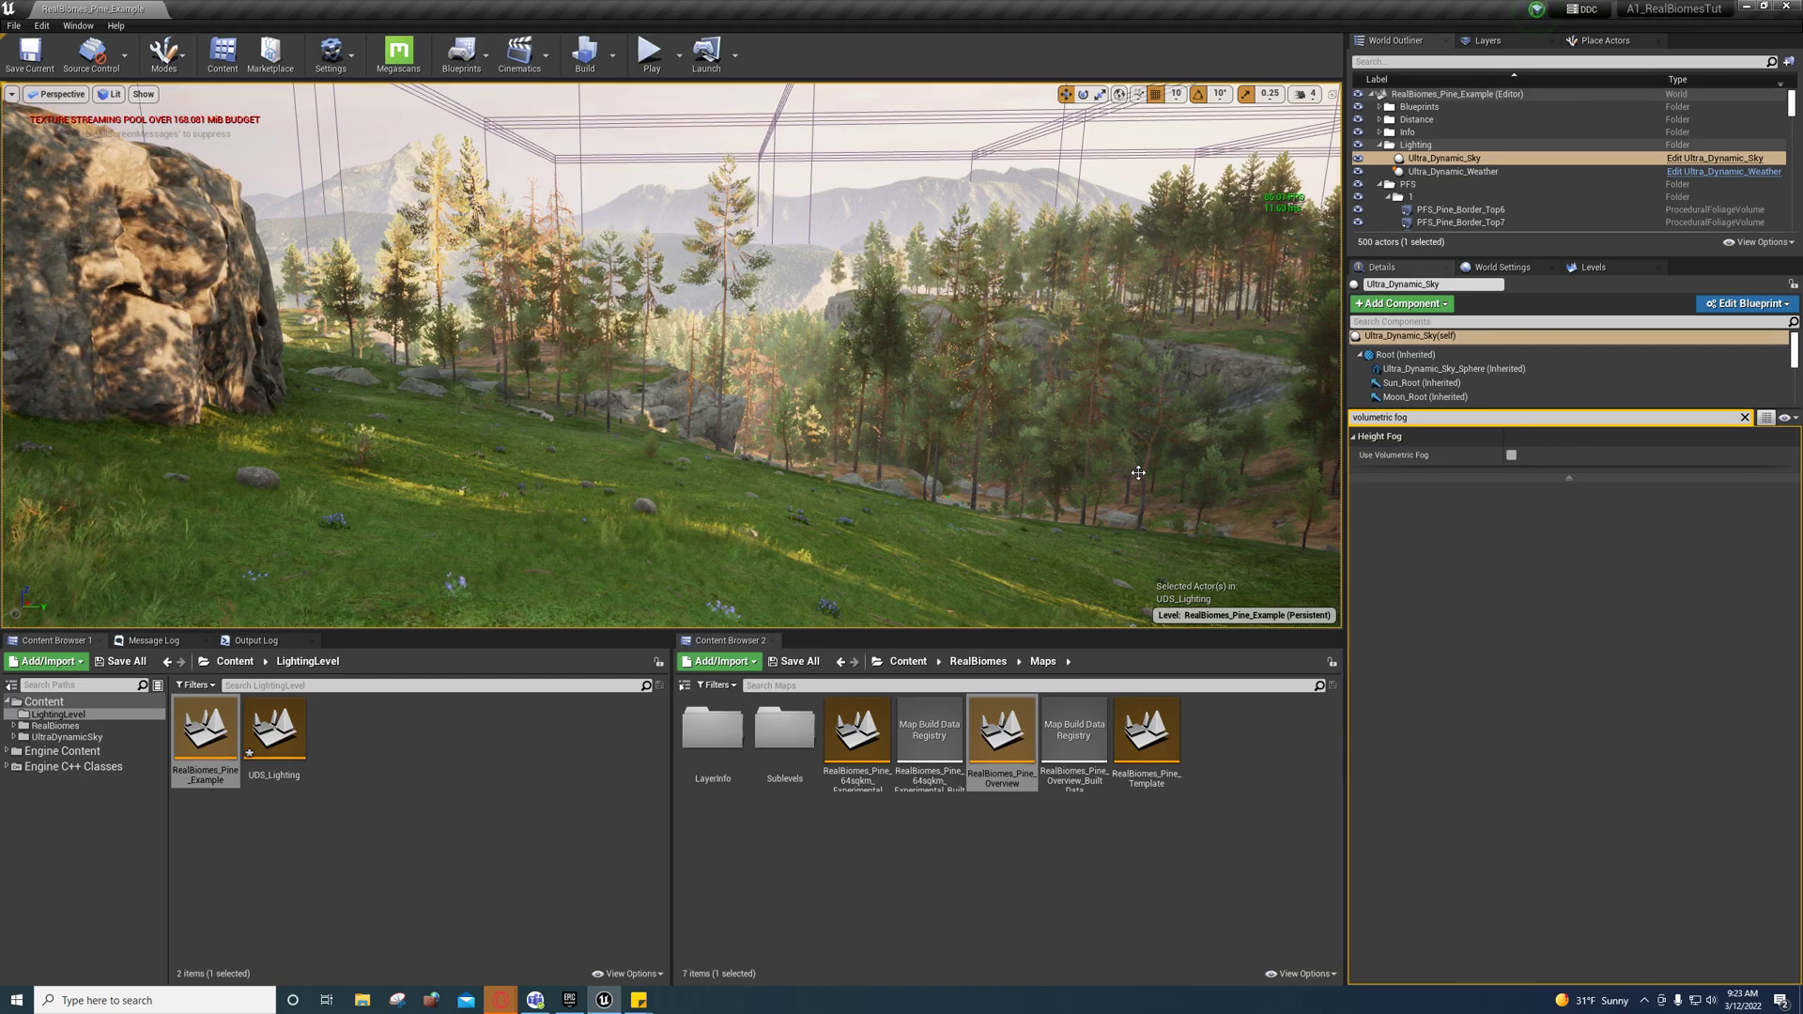
right_click_drag(902, 393, 939, 395)
key("w")
left_click(78, 26)
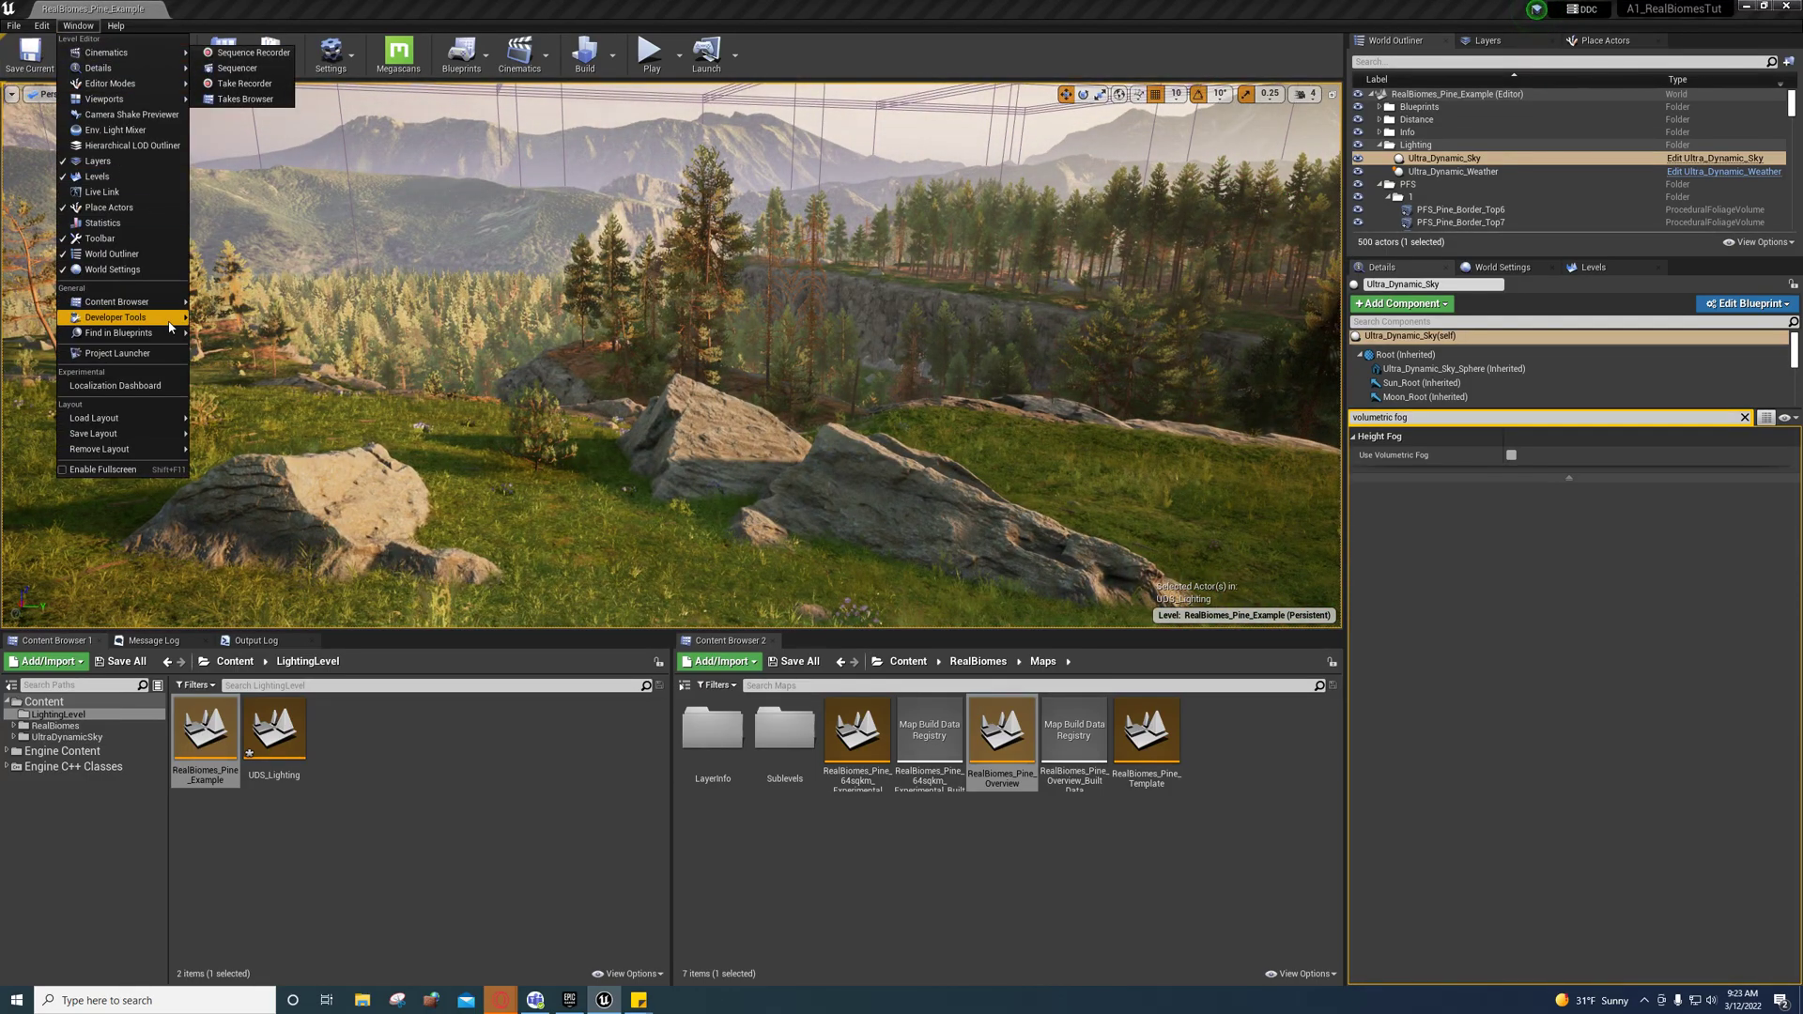
mouse_move(166, 332)
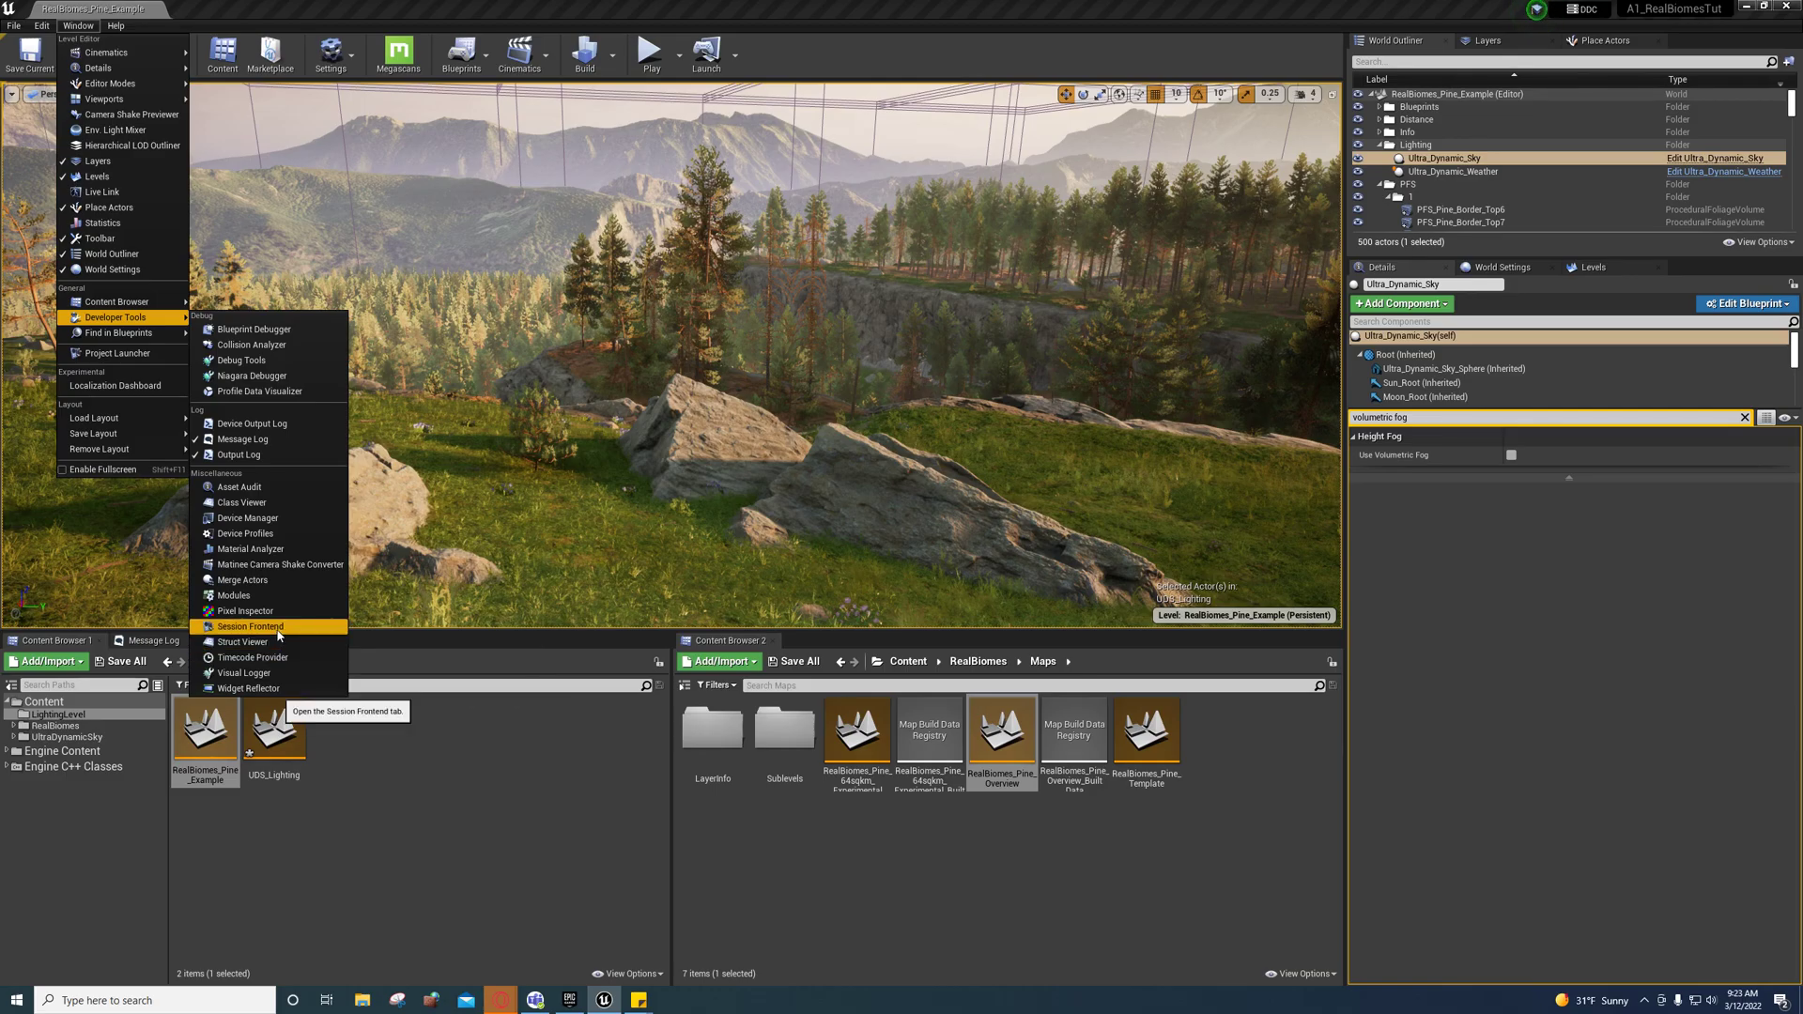
key("w")
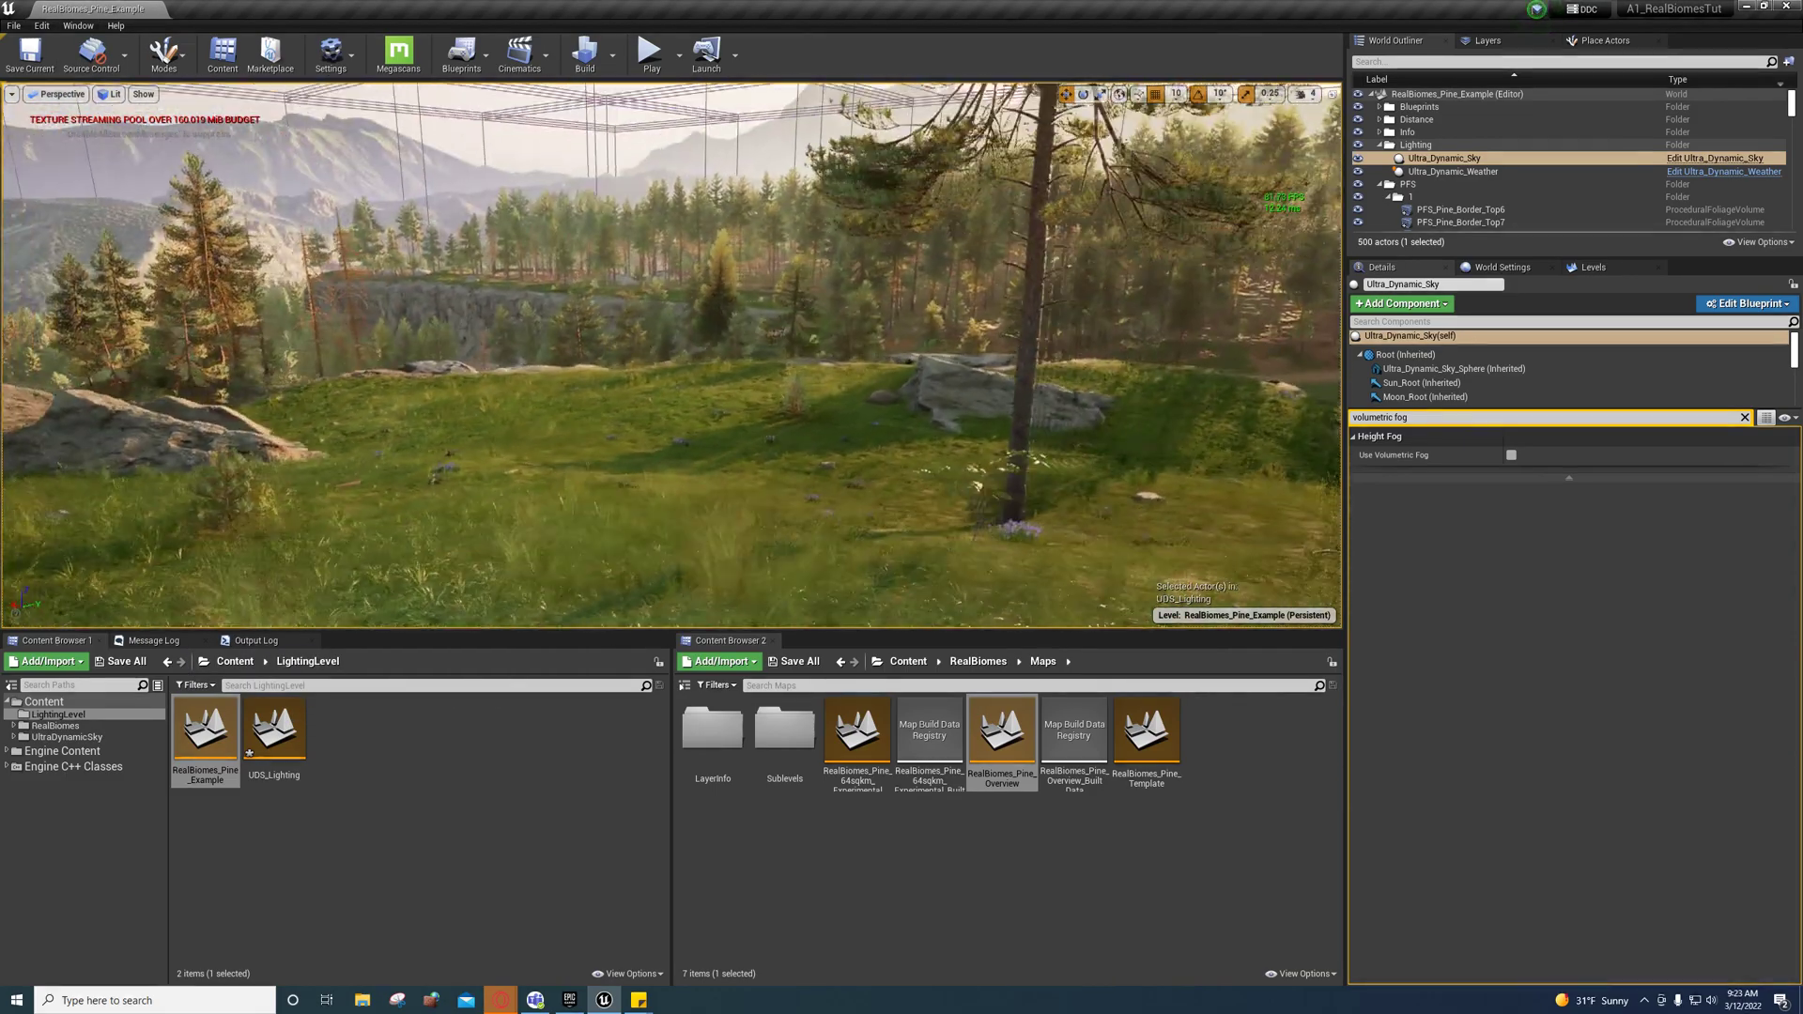
key("s")
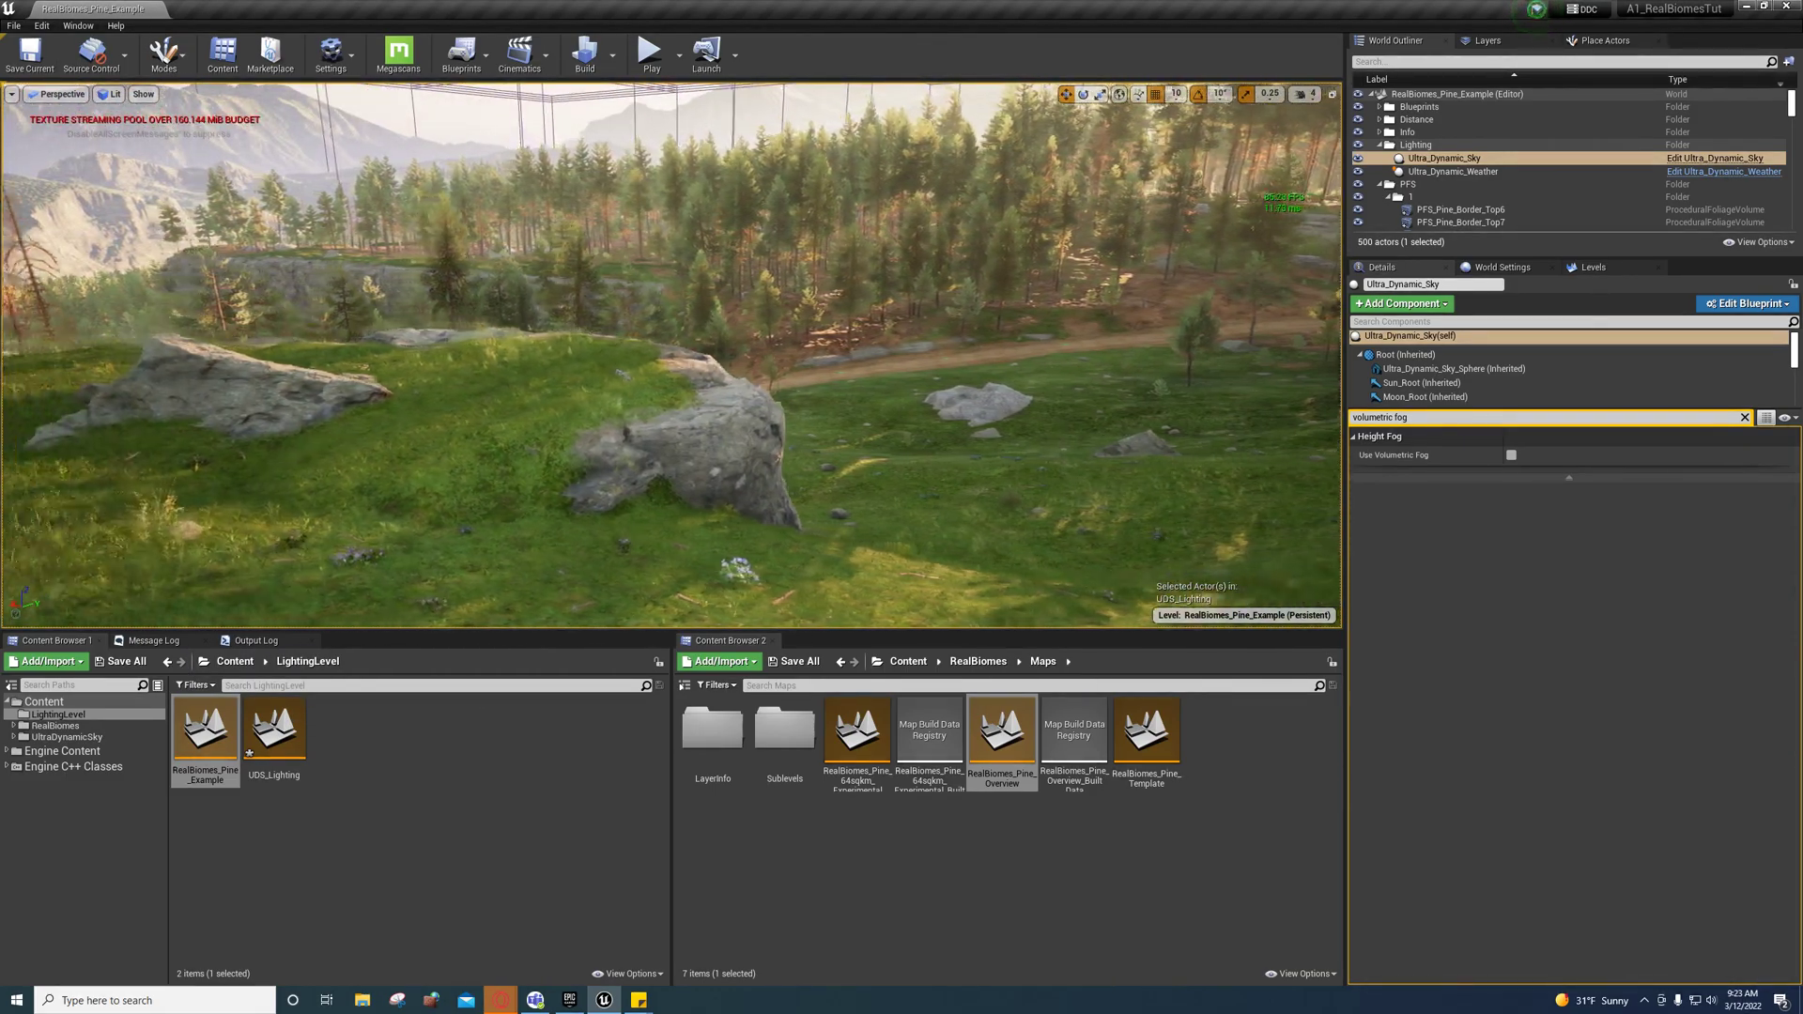